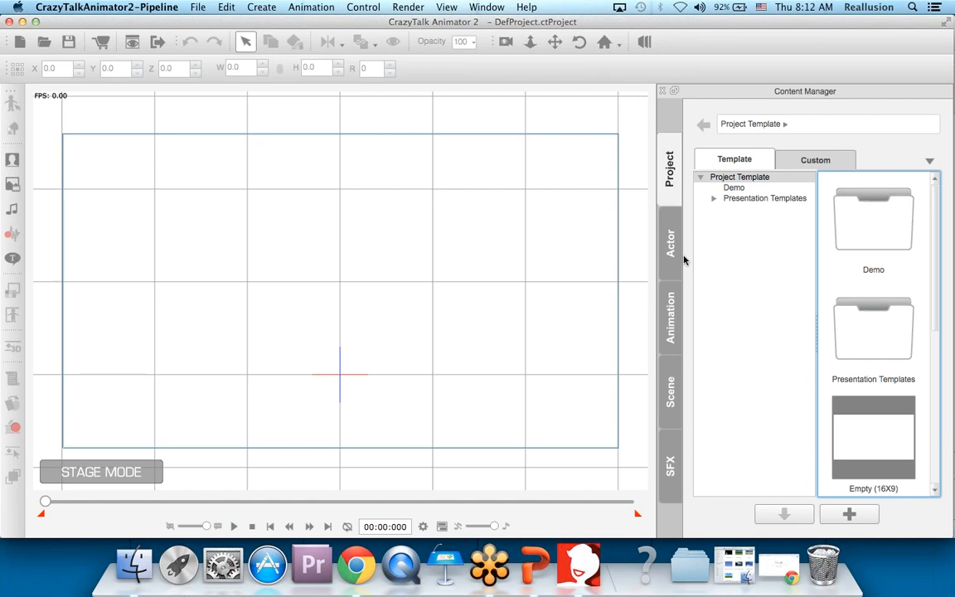
Add the Walter character from the actor character templates to the empty stage.
left_click(873, 239)
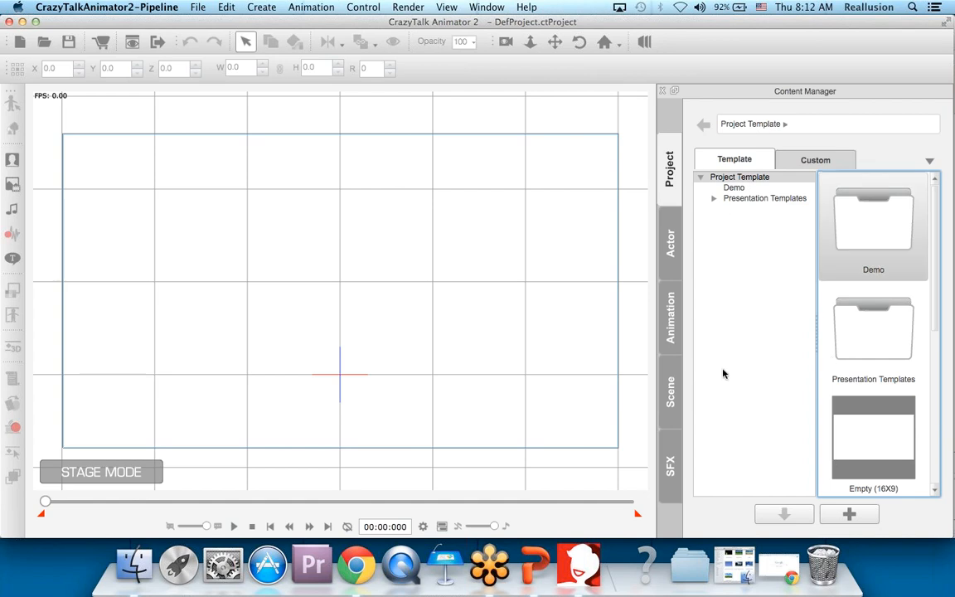
left_click(670, 244)
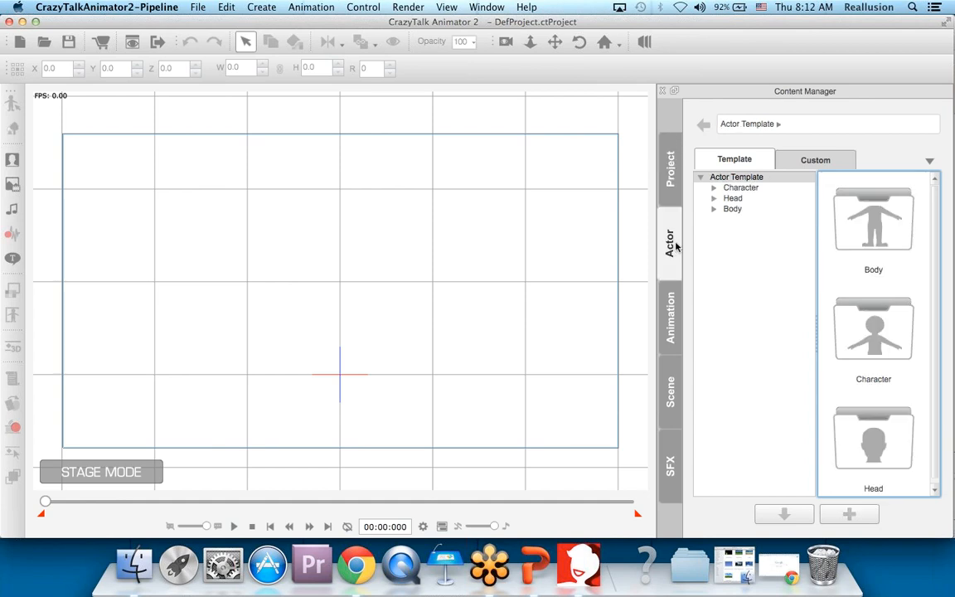
left_click(742, 189)
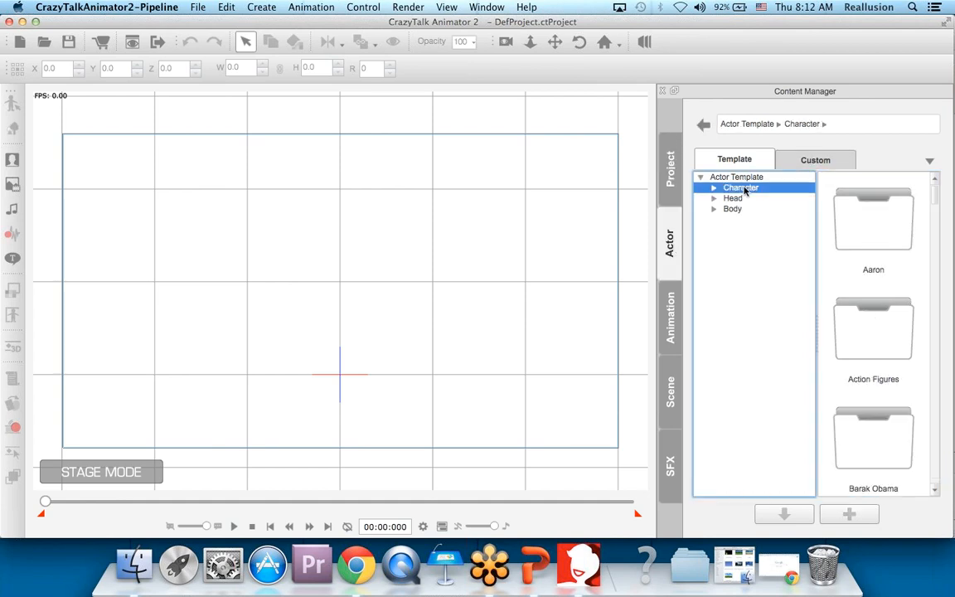
scroll(920, 315, "down", 5)
scroll(912, 265, "down", 3)
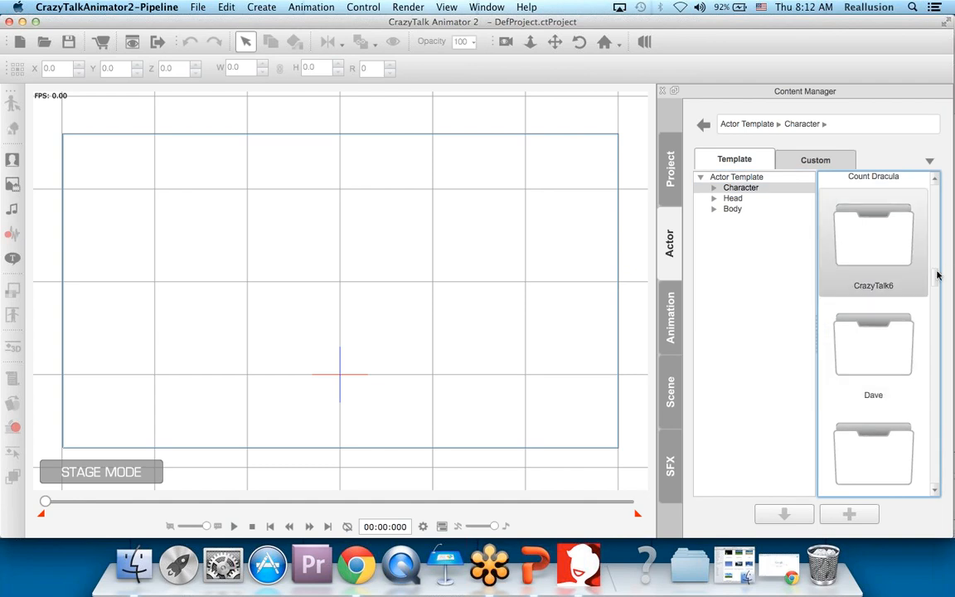
scroll(916, 274, "down", 10)
left_click_drag(928, 351, 926, 475)
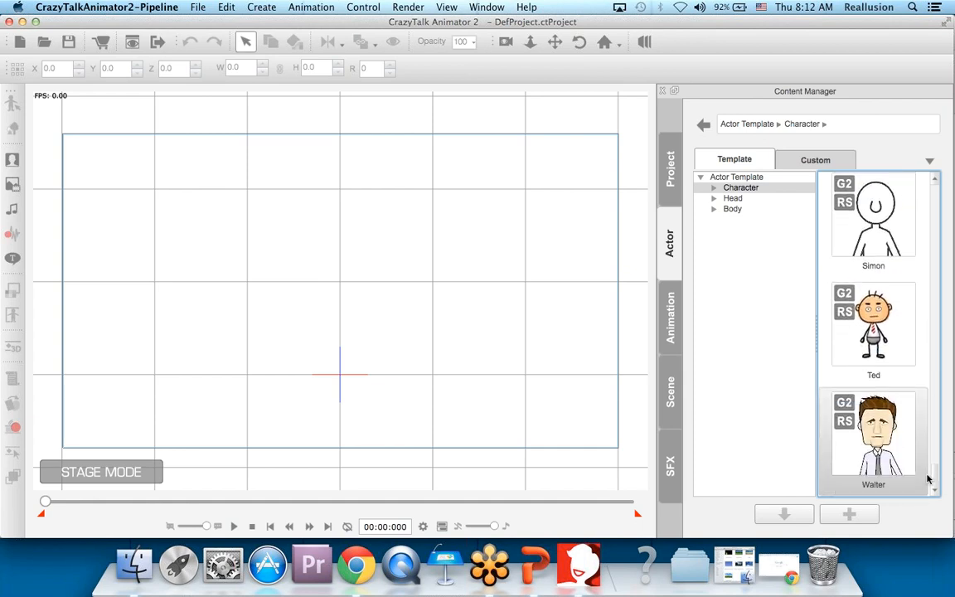
double_click(874, 437)
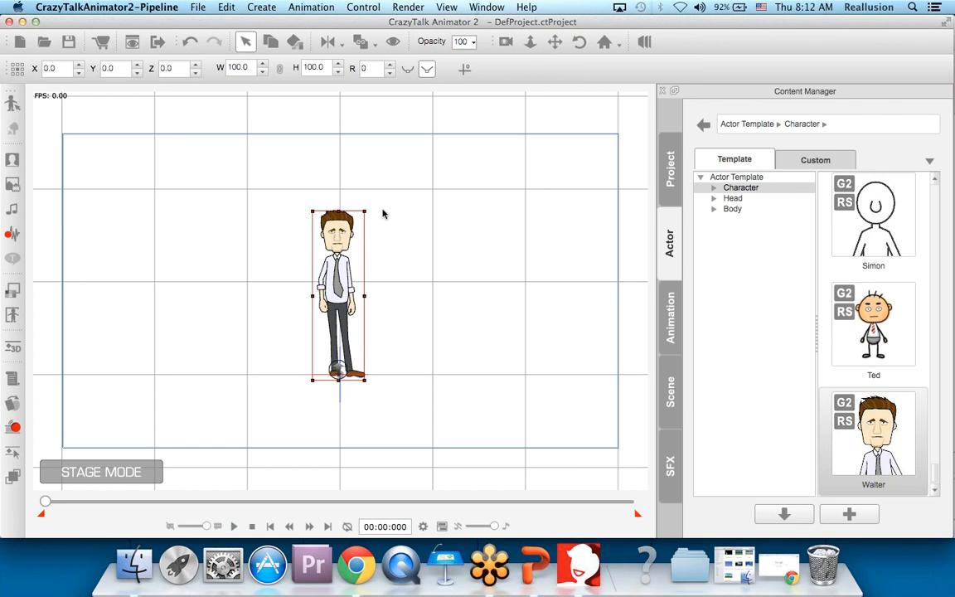
Open the Walter character on the stage in the character composer.
left_click(437, 279)
scroll(437, 280, "up", 3)
scroll(437, 279, "down", 1)
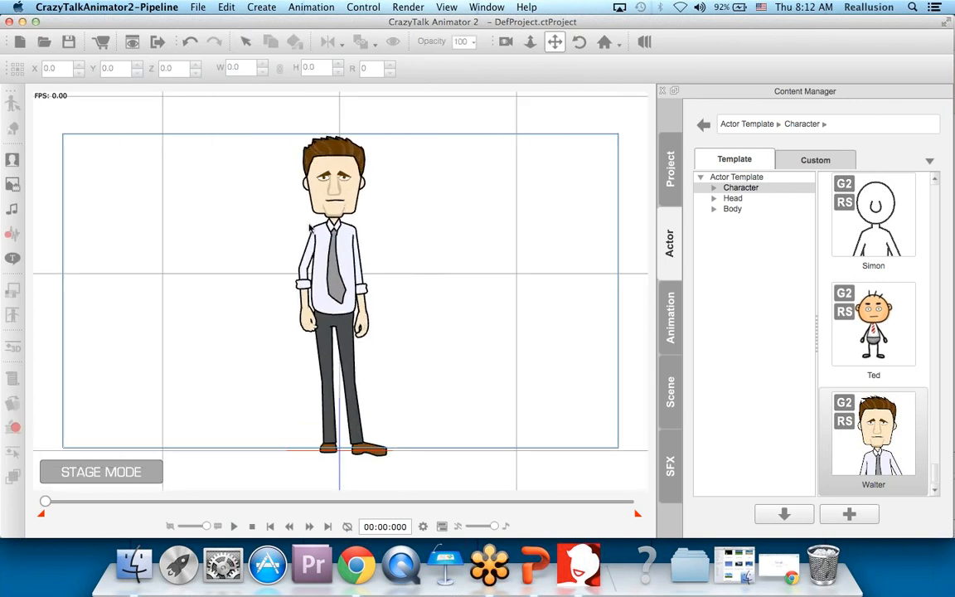
left_click(336, 184)
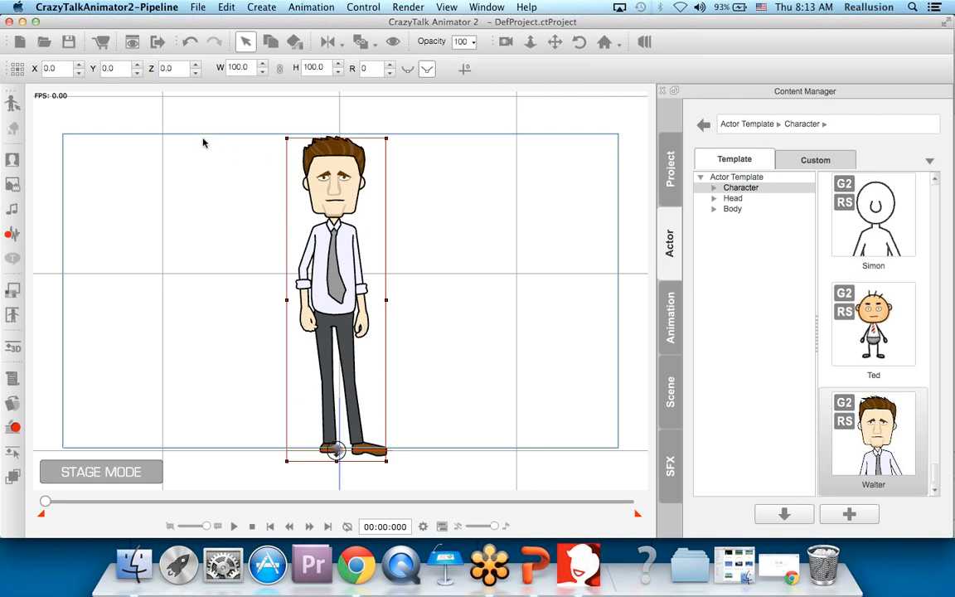
left_click(13, 103)
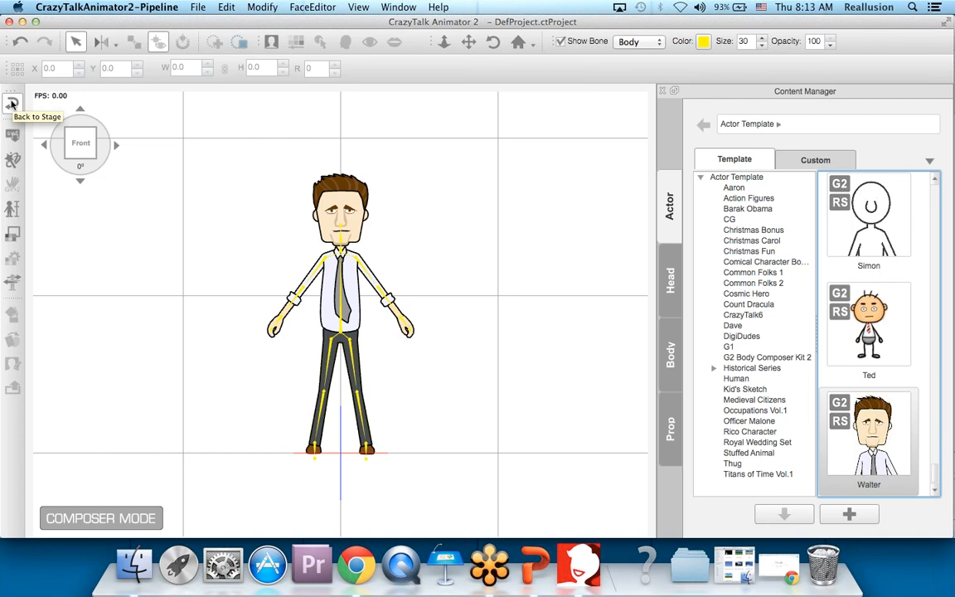
left_click(12, 103)
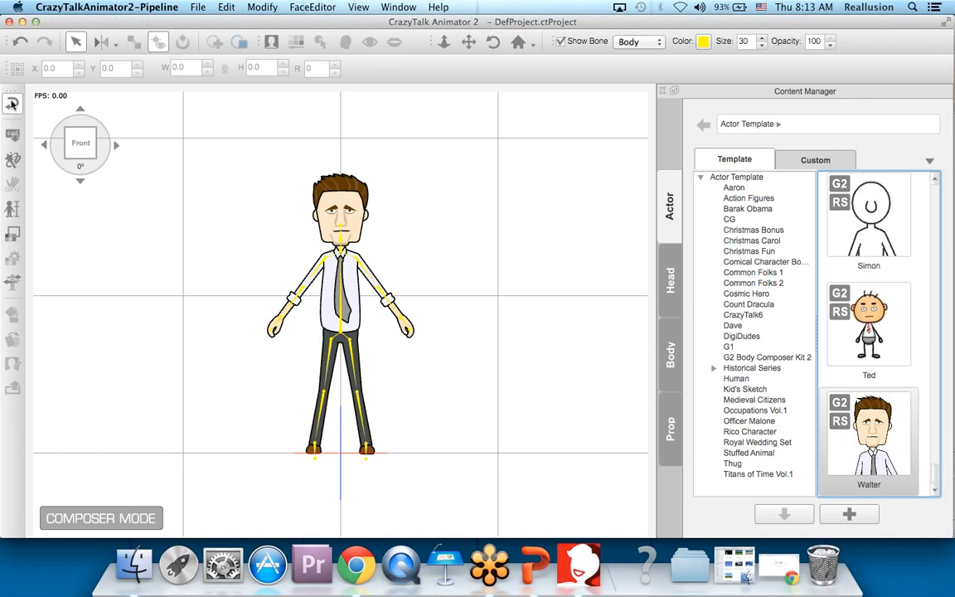
Replace the character's face with Face_03 from the head templates.
left_click(491, 284)
scroll(491, 284, "up", 5)
scroll(491, 284, "down", 4)
scroll(490, 285, "up", 2)
left_click_drag(484, 234, 478, 441)
scroll(477, 437, "up", 1)
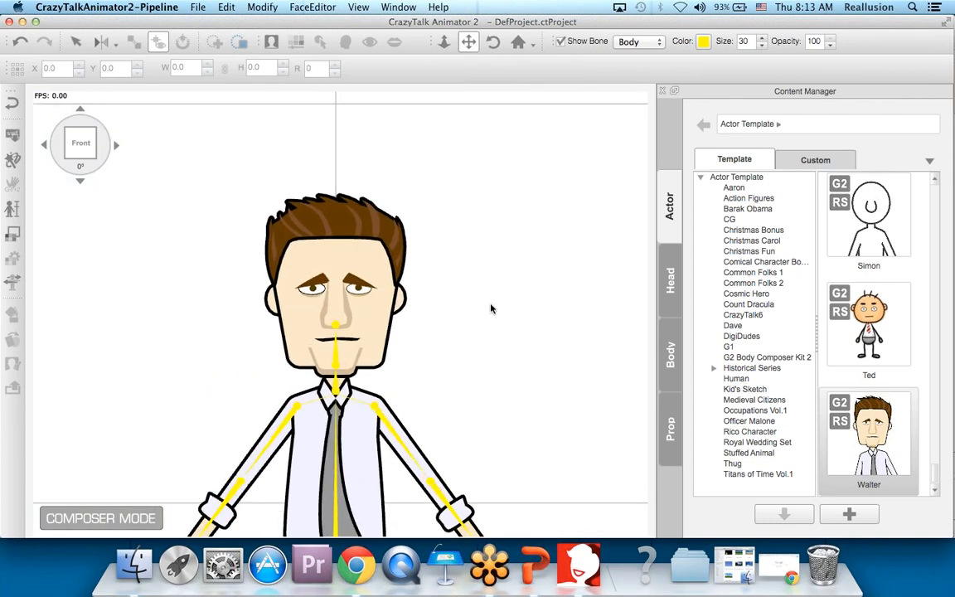
left_click_drag(495, 310, 493, 277)
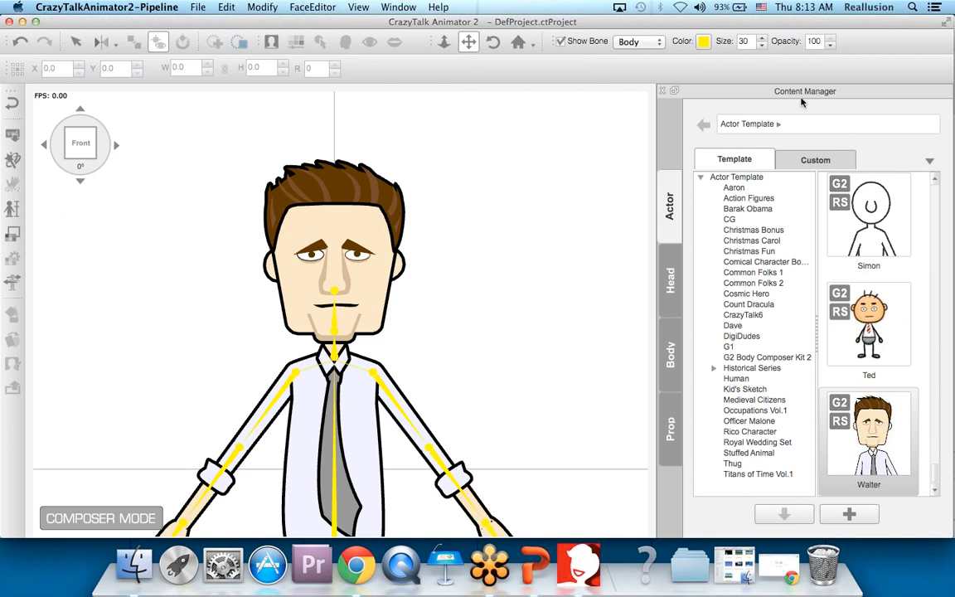
left_click(671, 278)
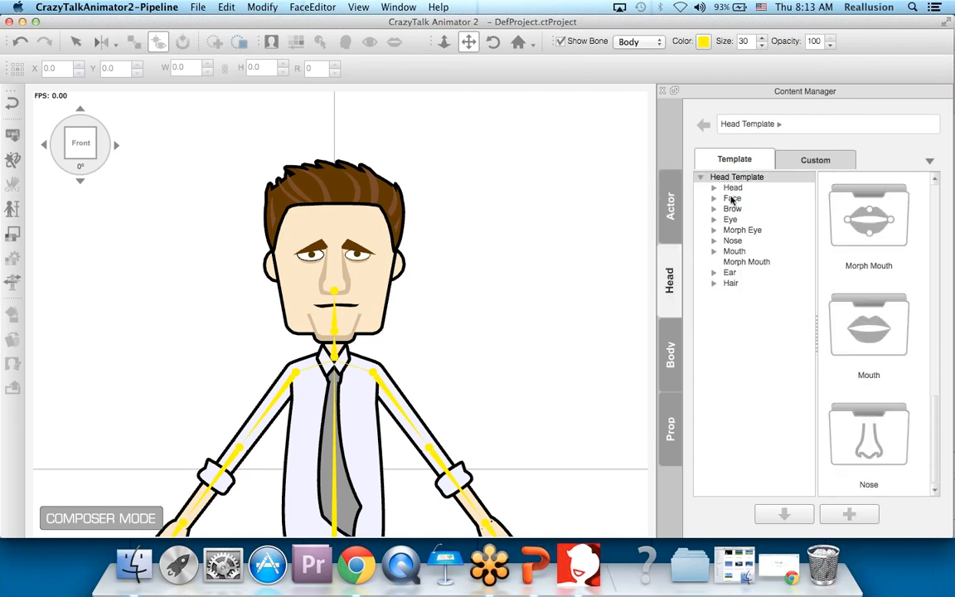
left_click(731, 199)
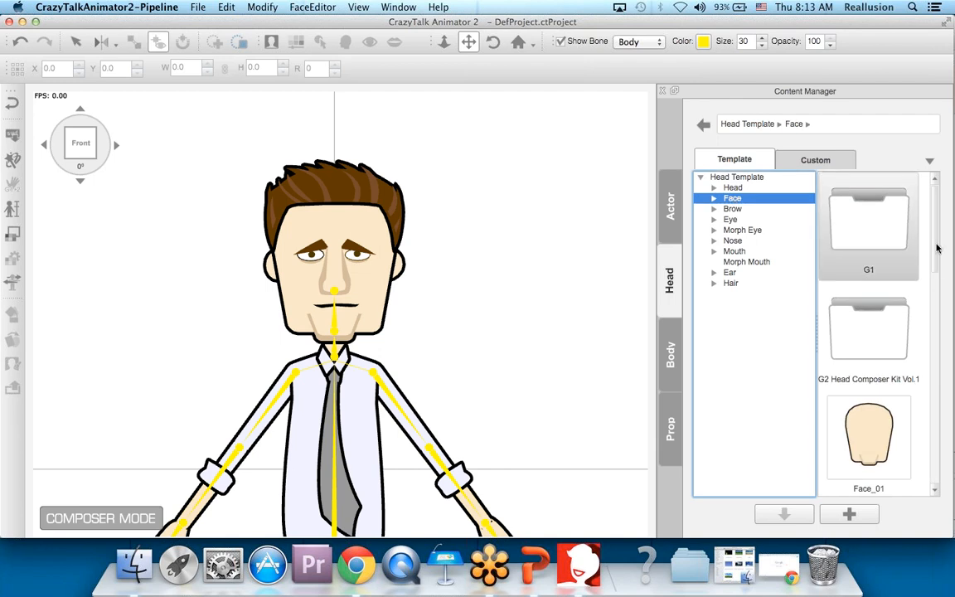
scroll(937, 263, "down", 2)
left_click_drag(937, 263, 938, 332)
left_click(870, 309)
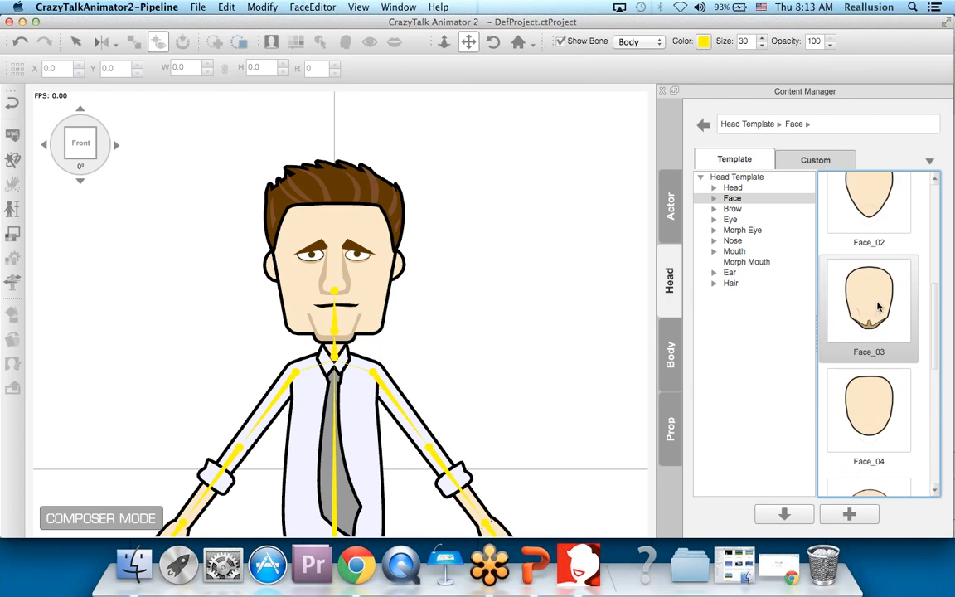
left_click_drag(881, 303, 337, 262)
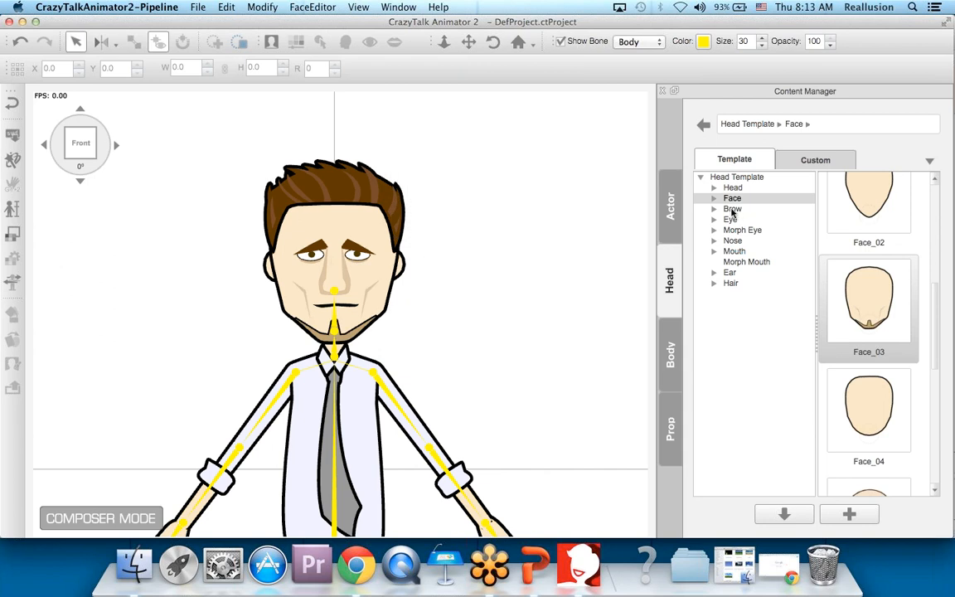
Replace the character's eyebrows with Brow 01 from the G2 Head Composer Kit Vol.1.
left_click(746, 209)
scroll(845, 220, "down", 3)
left_click_drag(938, 267, 949, 241)
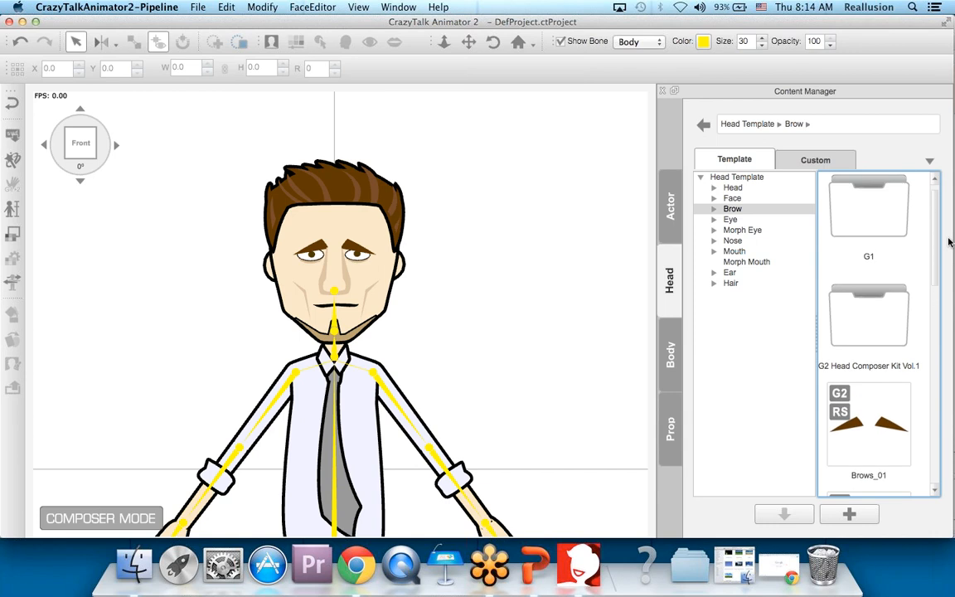
double_click(881, 312)
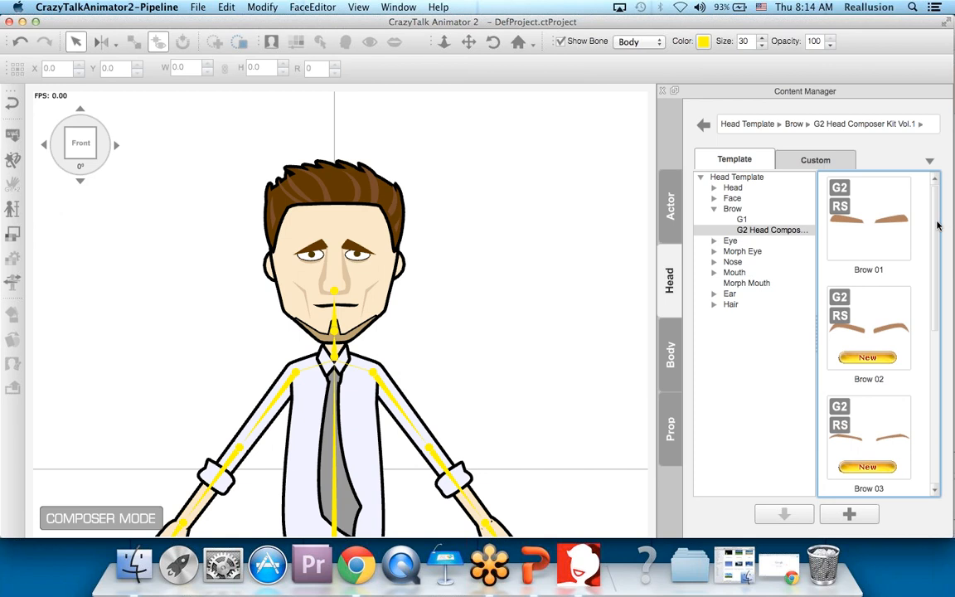
left_click_drag(938, 225, 939, 190)
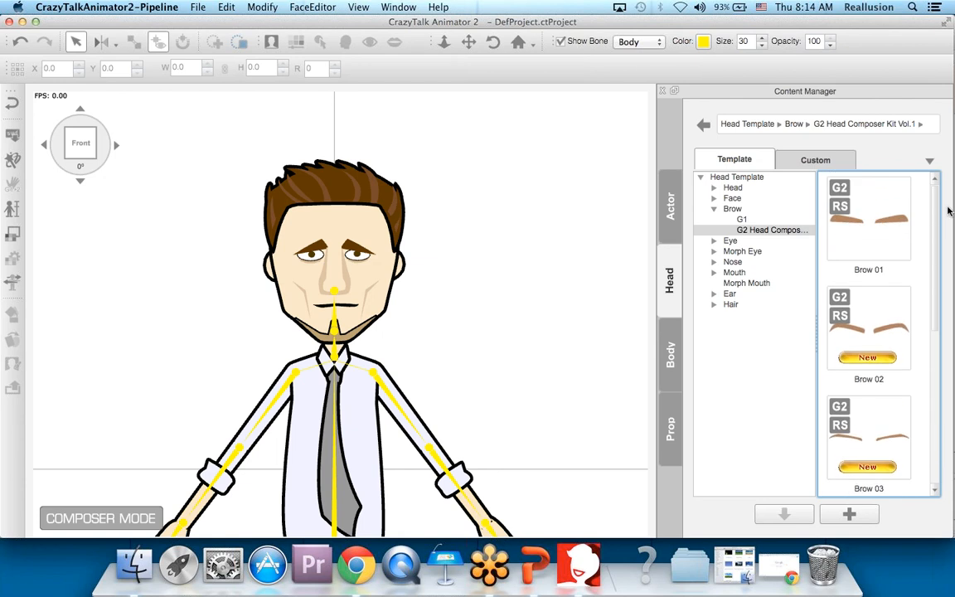
double_click(869, 219)
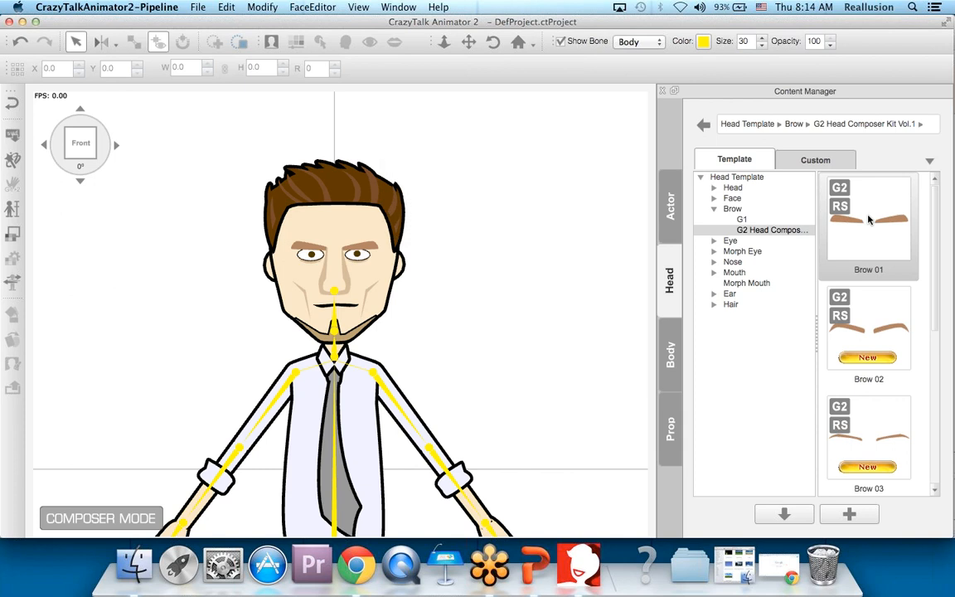
double_click(732, 208)
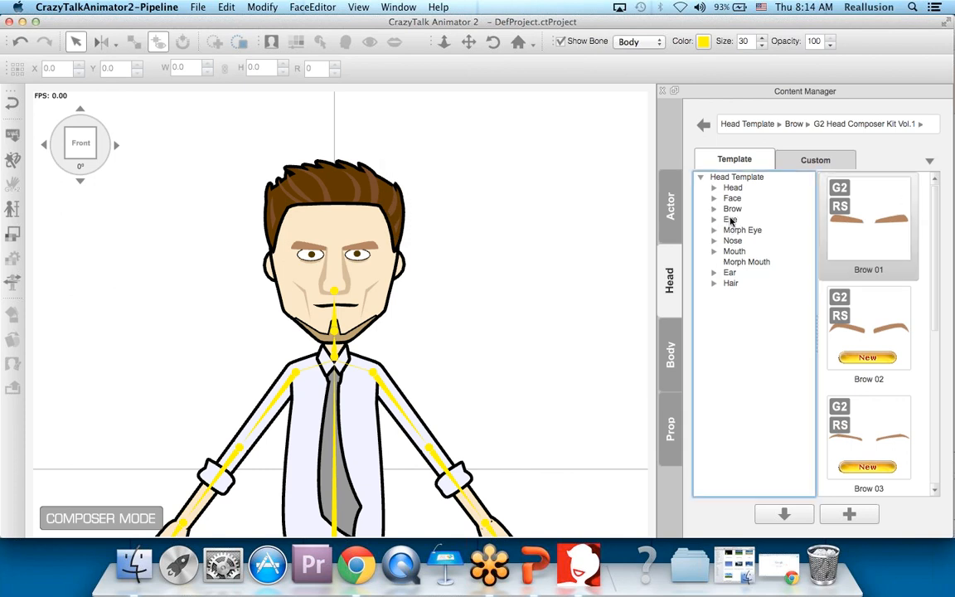
Replace the character's eyes with Eye 02 from the G2 Head Composer Kit Vol.1.
left_click(731, 219)
scroll(933, 271, "down", 2)
left_click_drag(933, 271, 943, 224)
double_click(863, 335)
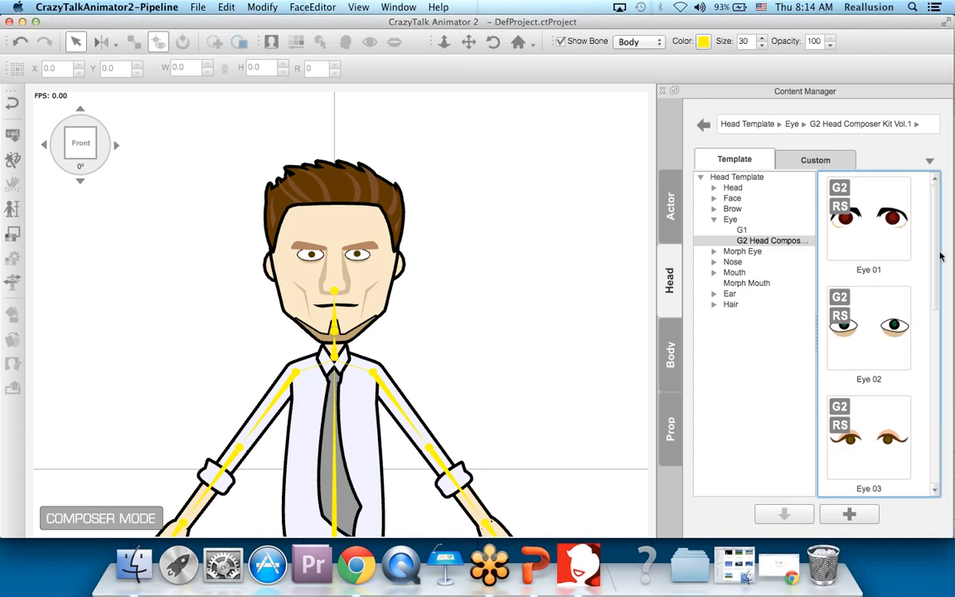
left_click(894, 339)
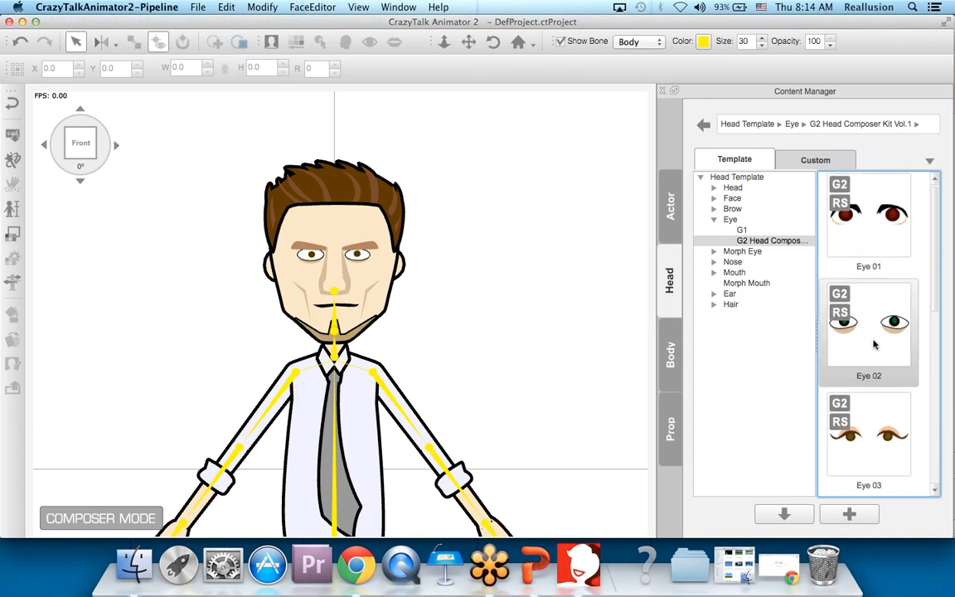
left_click_drag(881, 332, 327, 241)
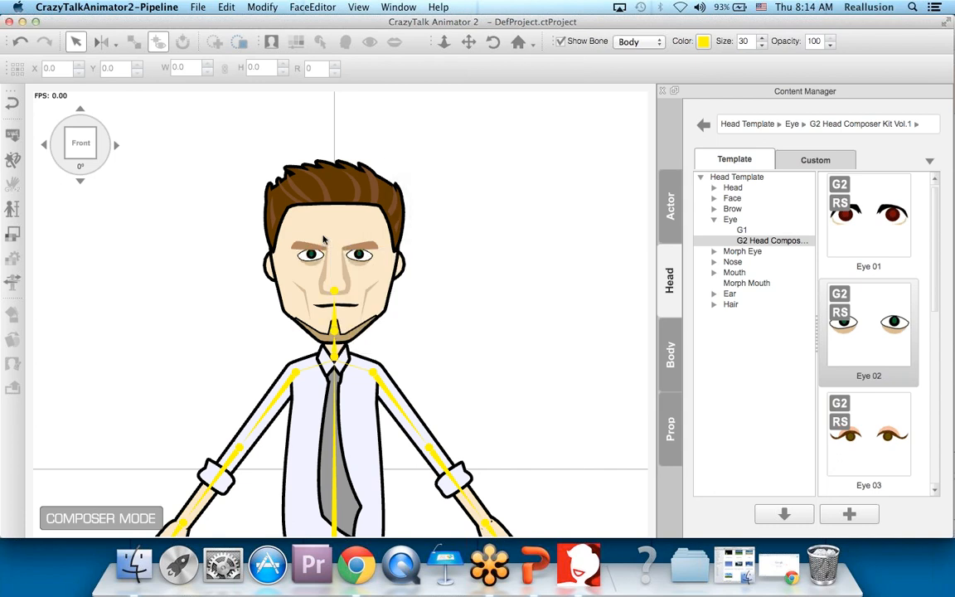
left_click(714, 220)
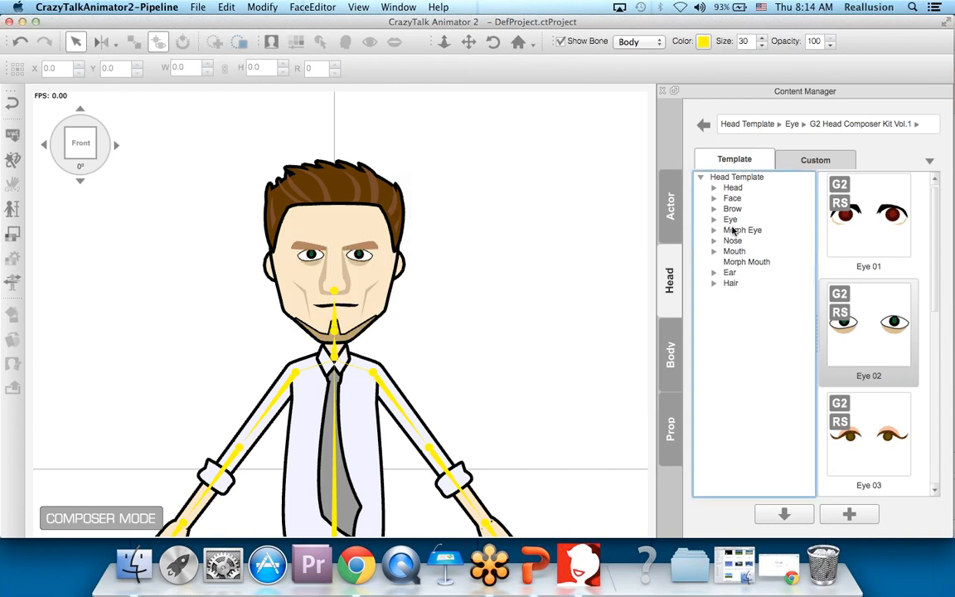
Replace the character's mouth with the bearded Mouth 03 from the G2 Head Composer Kit Vol.1.
left_click(738, 252)
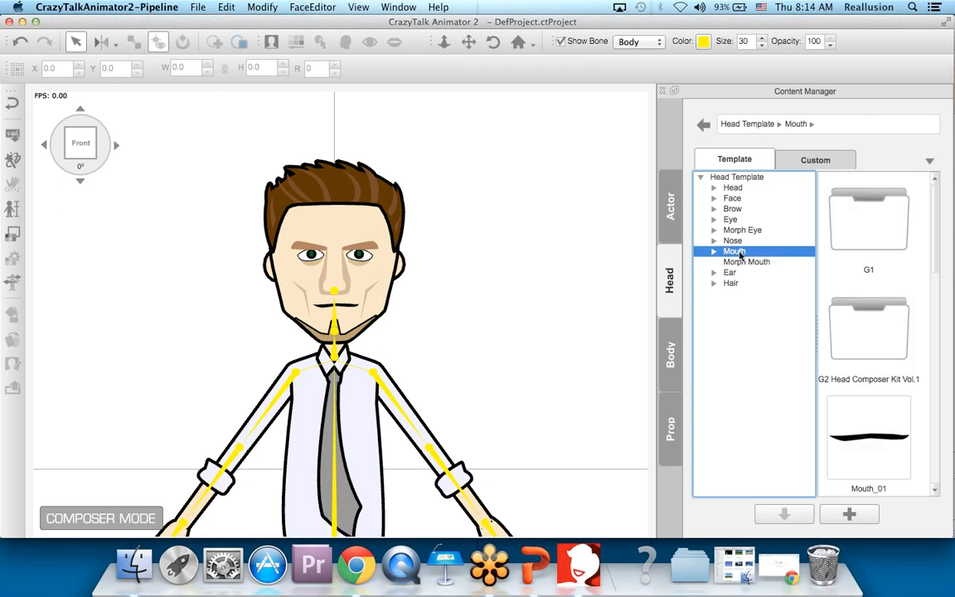
scroll(934, 268, "down", 3)
left_click_drag(934, 268, 949, 240)
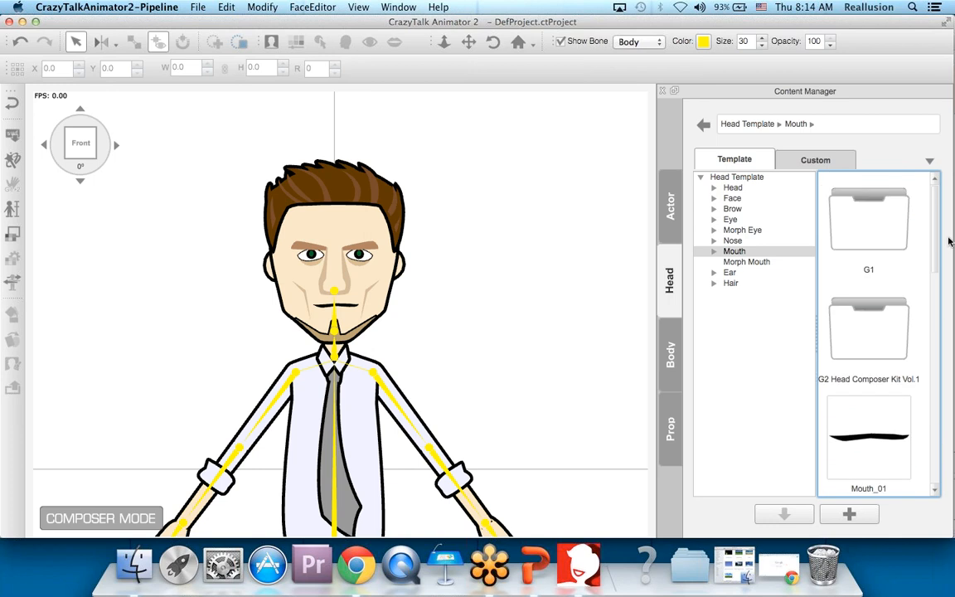
double_click(858, 336)
left_click_drag(937, 248, 938, 303)
left_click_drag(868, 269, 332, 307)
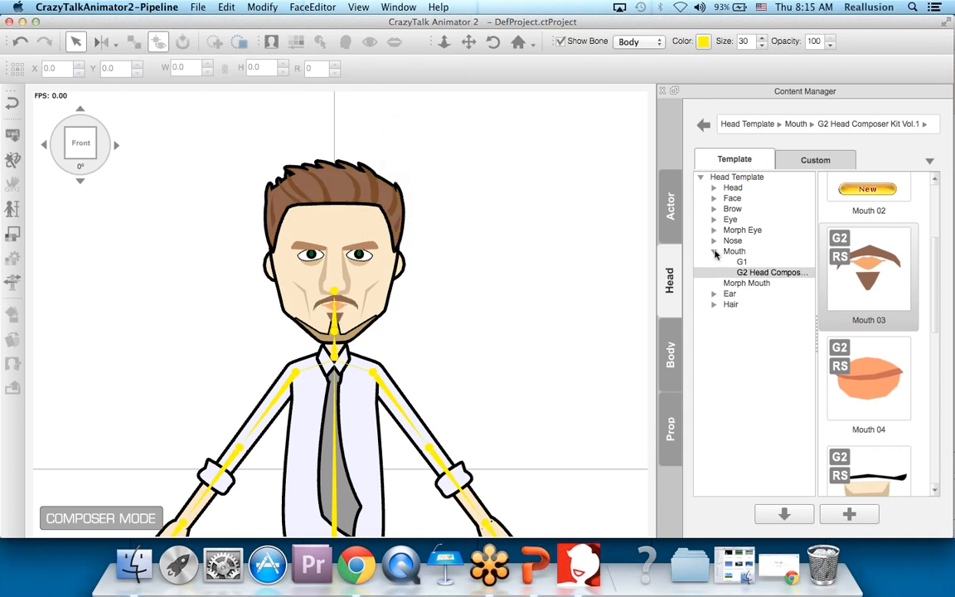
left_click(714, 252)
Replace the character's nose with Nose 02 from the G2 Head Composer Kit Vol.1.
left_click(732, 240)
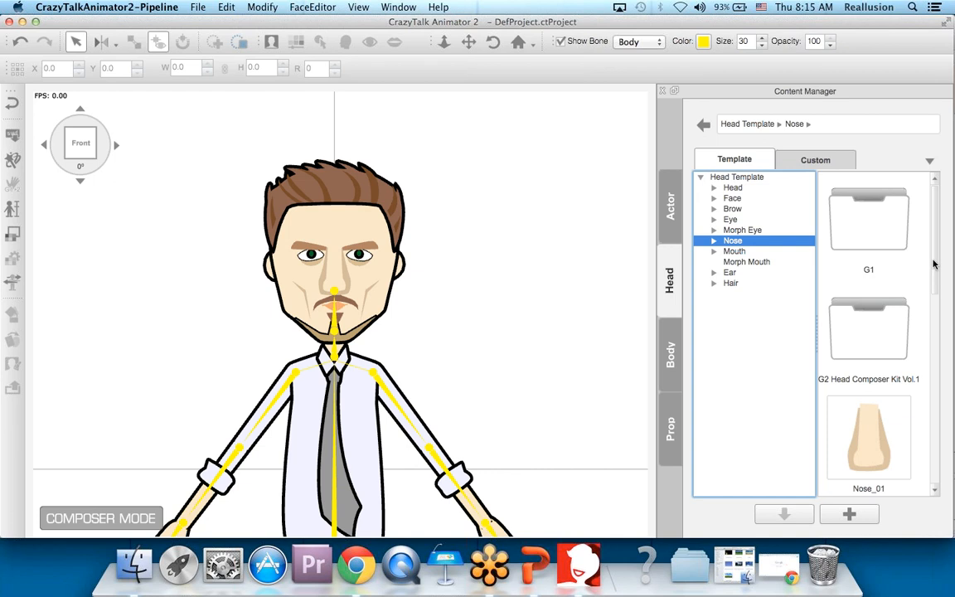
scroll(933, 282, "down", 3)
scroll(924, 286, "up", 3)
double_click(886, 262)
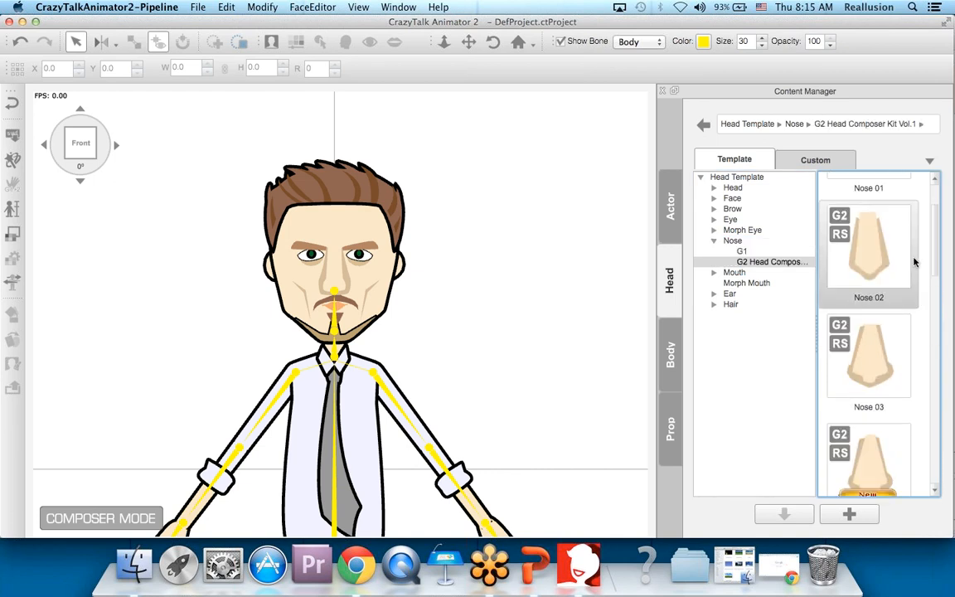
scroll(940, 249, "down", 2)
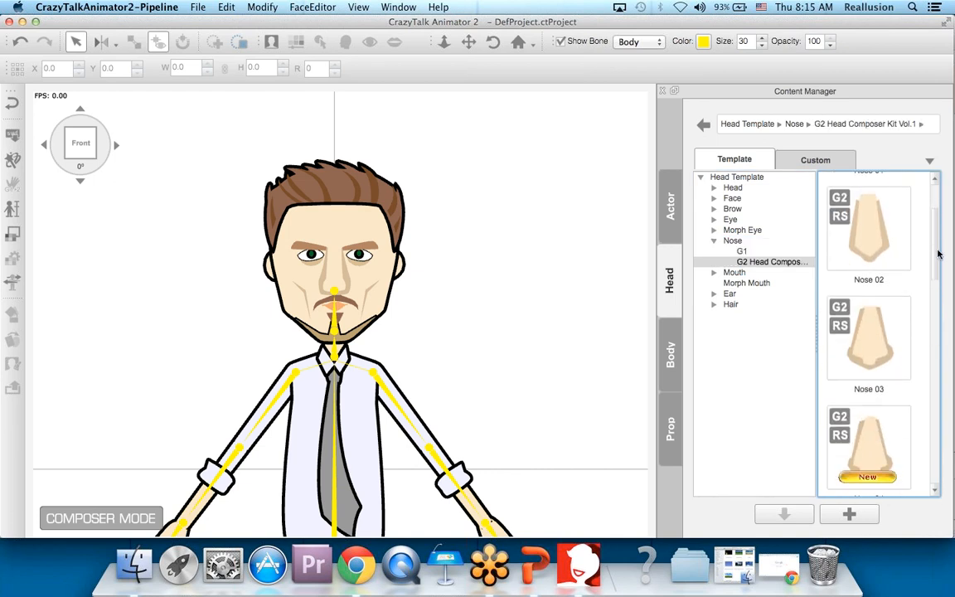
scroll(939, 260, "down", 4)
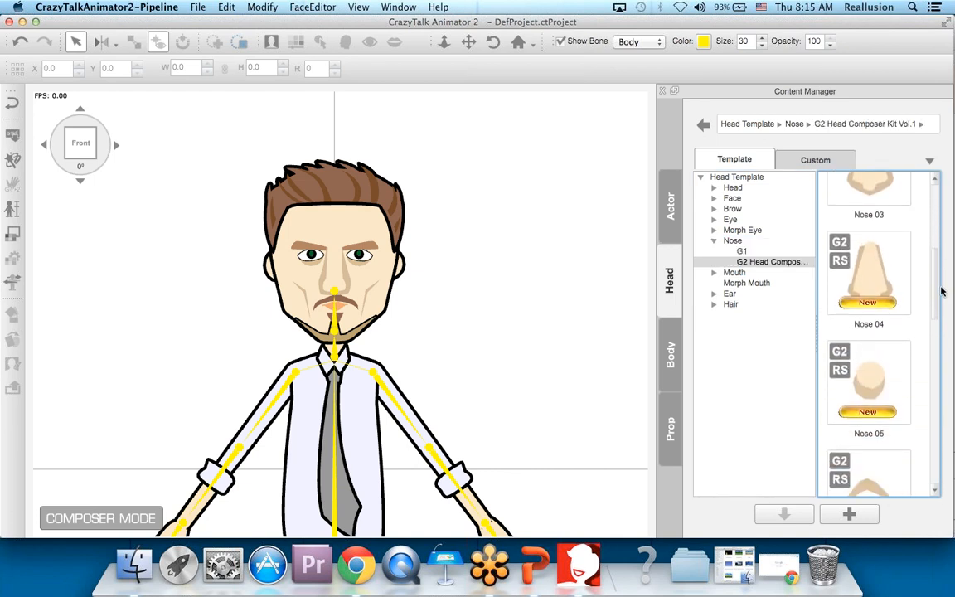
left_click_drag(941, 297, 941, 227)
left_click_drag(853, 324, 356, 274)
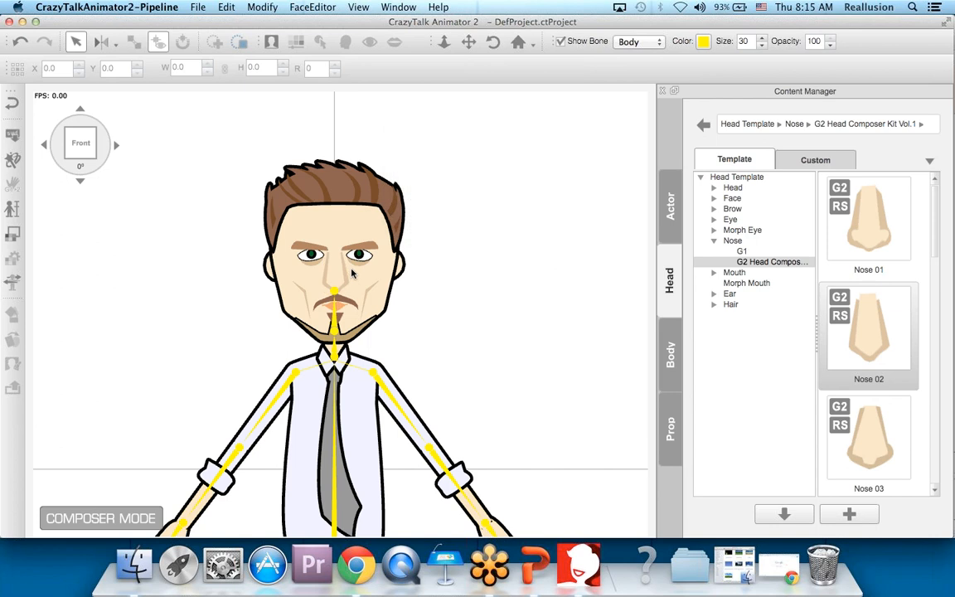
Try Nose 01 on the character's face and replace it with Nose 03 from the same kit.
mouse_move(885, 432)
left_mouse_down()
mouse_move(563, 349)
mouse_move(895, 414)
left_mouse_up()
left_click_drag(822, 232, 356, 290)
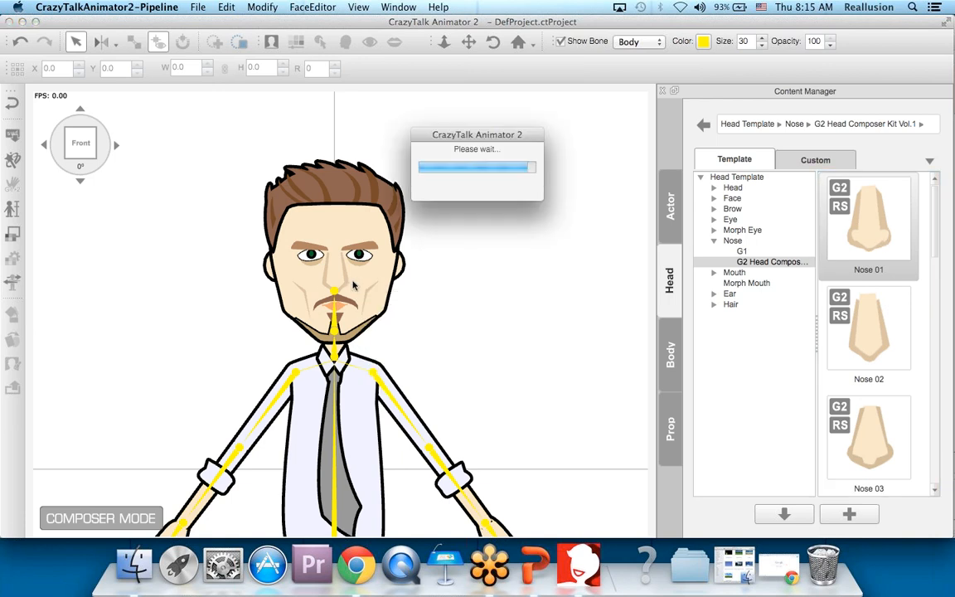
left_click_drag(870, 435, 361, 292)
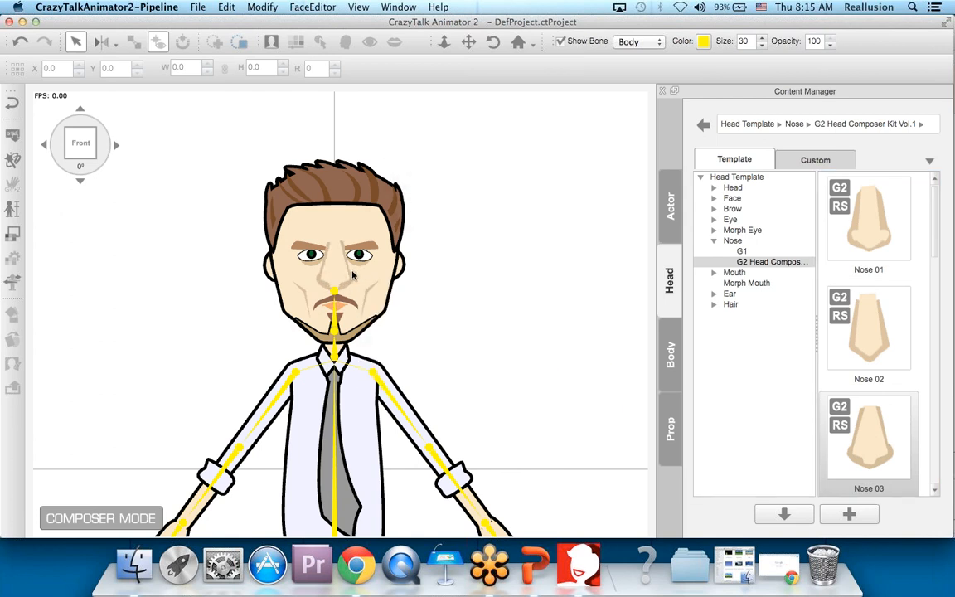
Replace the character's nose with Nose 02 from the G2 Head Composer Kit Vol.1.
double_click(871, 327)
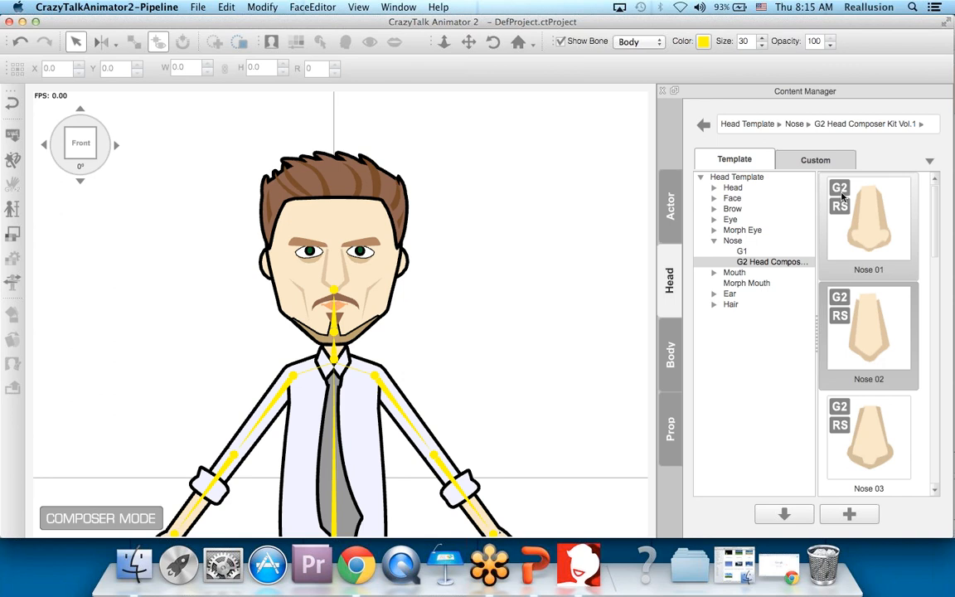
Inspect the customized head from the side, back and bottom angles, and return to the front view.
left_click(116, 147)
left_click(116, 150)
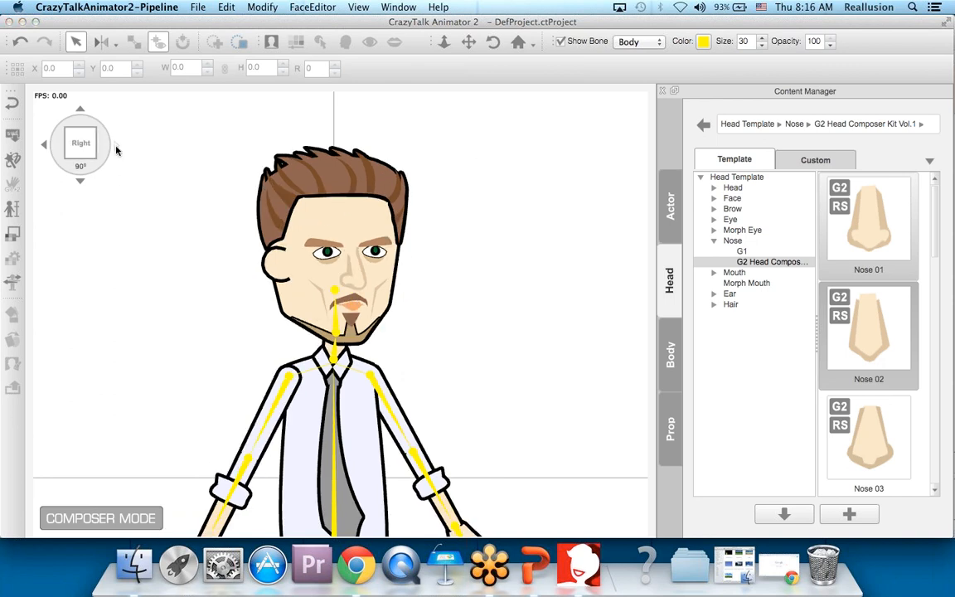
left_click(116, 150)
left_click(116, 150)
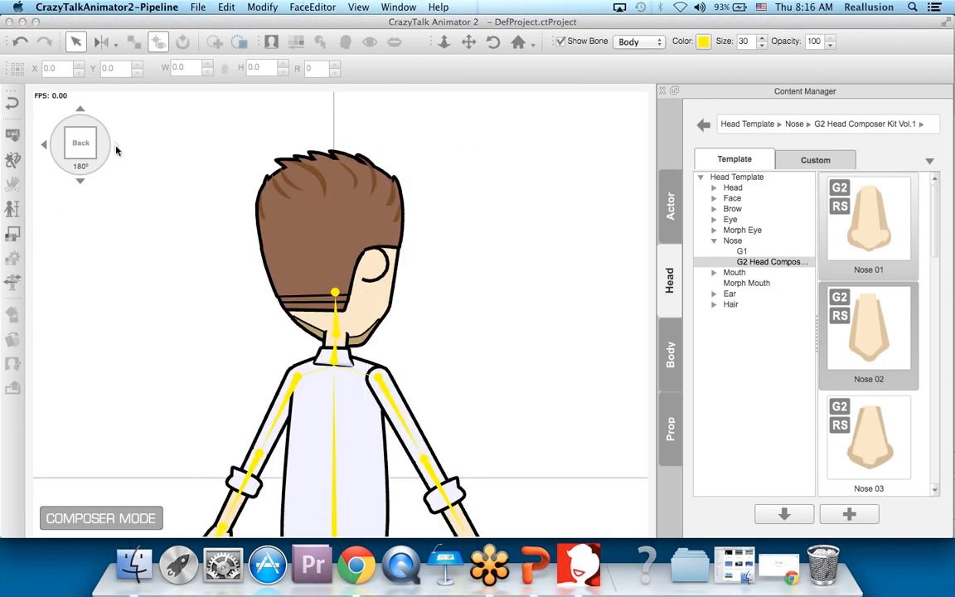
left_click(116, 150)
left_click(116, 150)
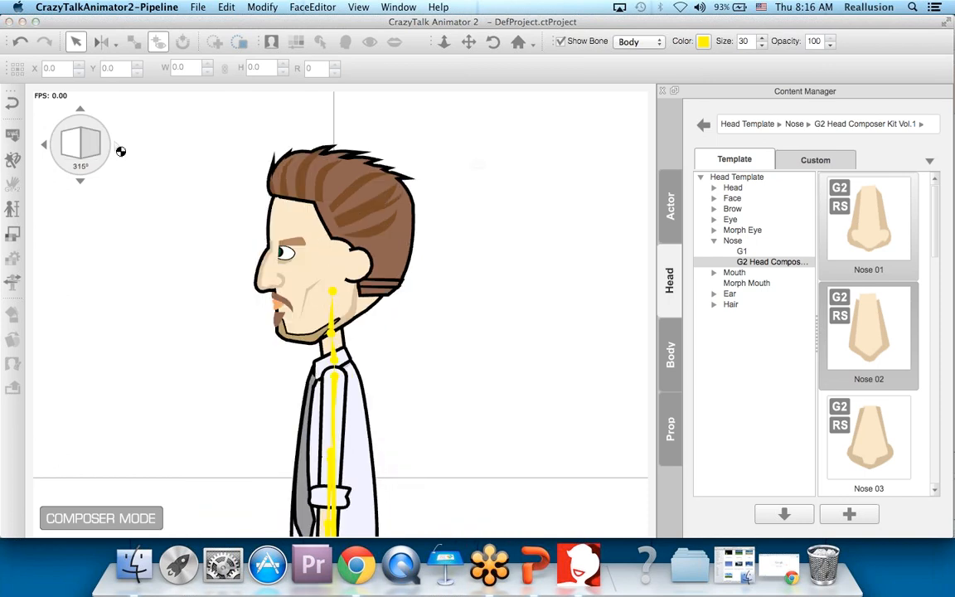
left_click(117, 150)
left_click(118, 150)
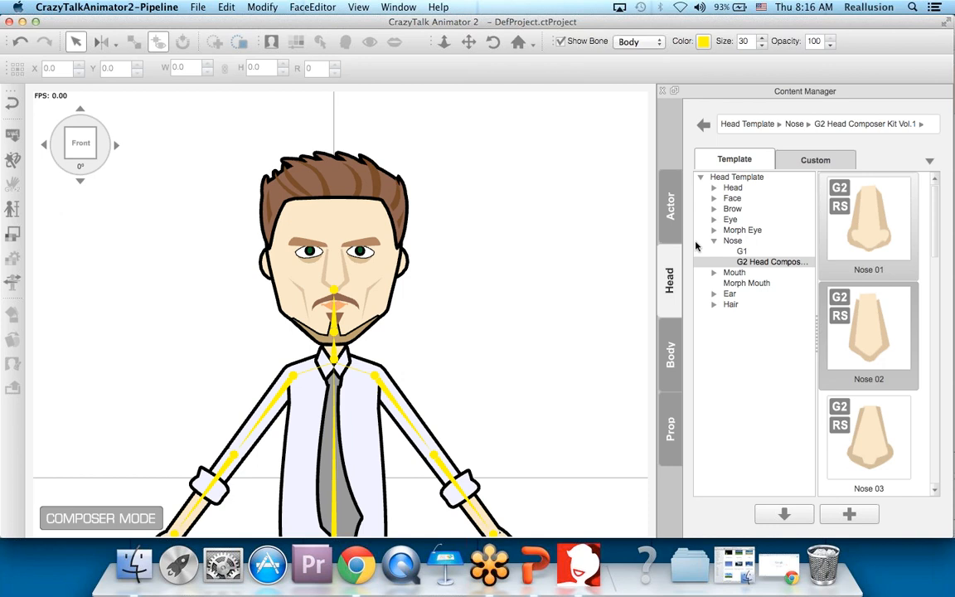
left_click(115, 149)
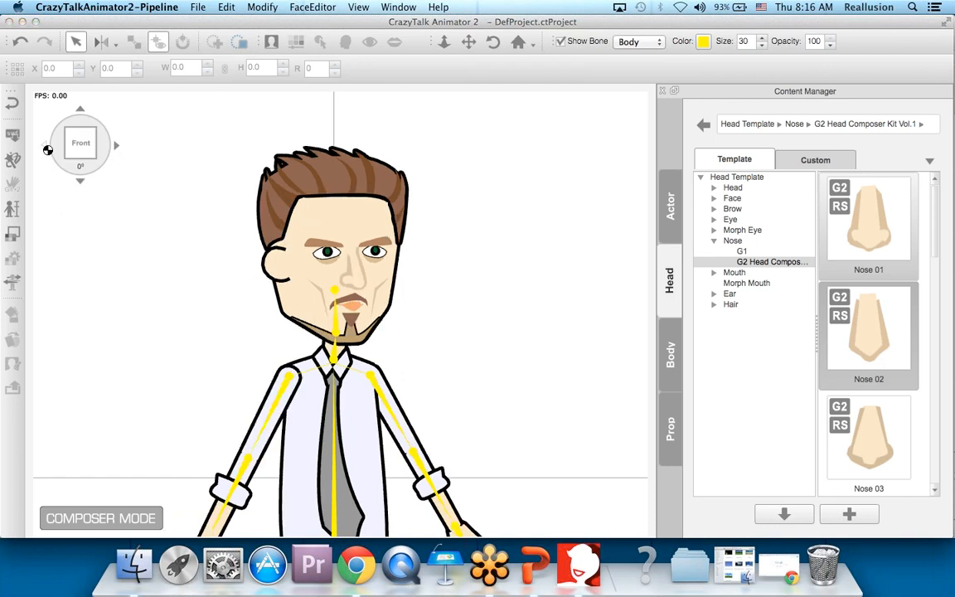
left_click(44, 146)
left_click(80, 177)
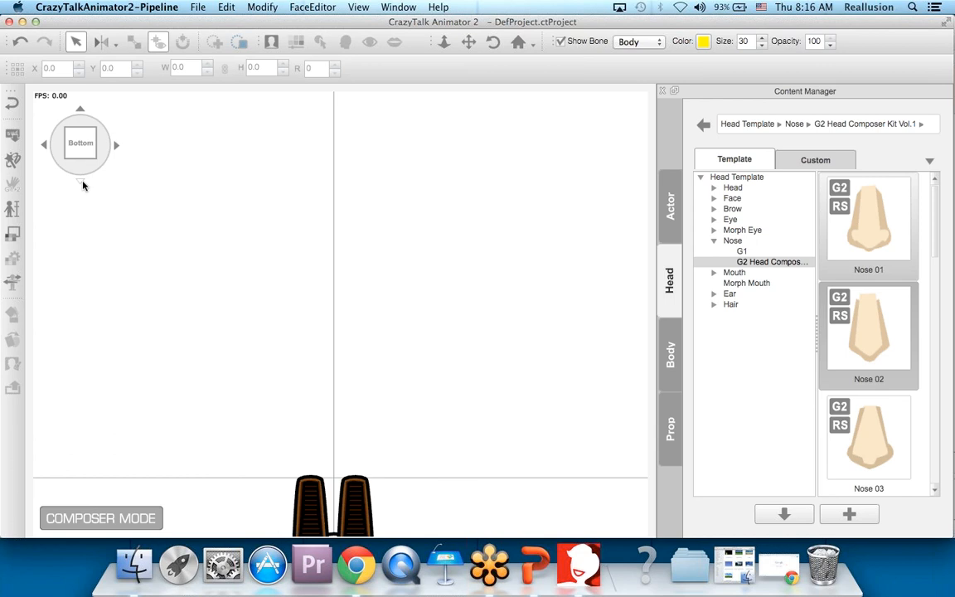
left_click(80, 109)
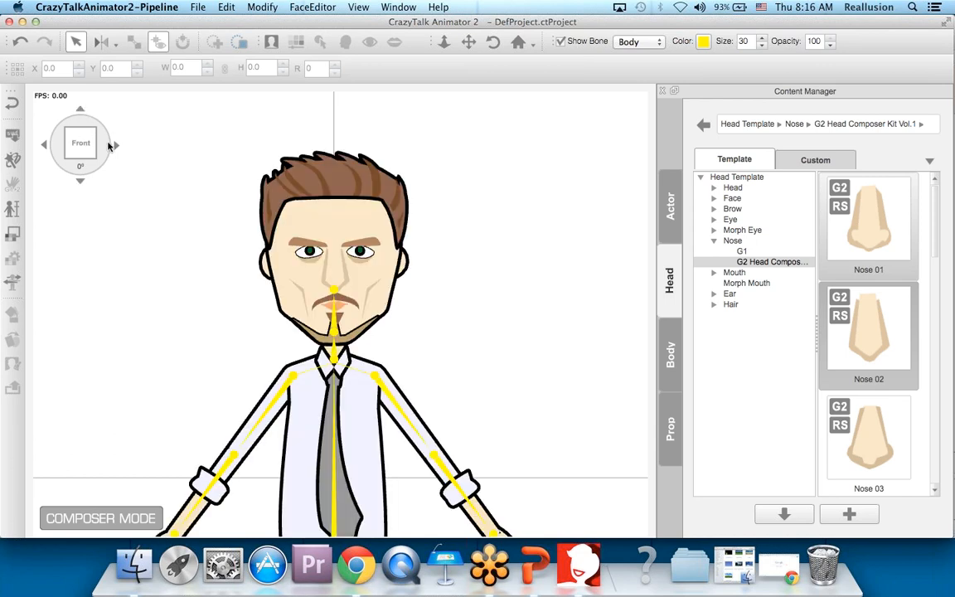
left_click(119, 148)
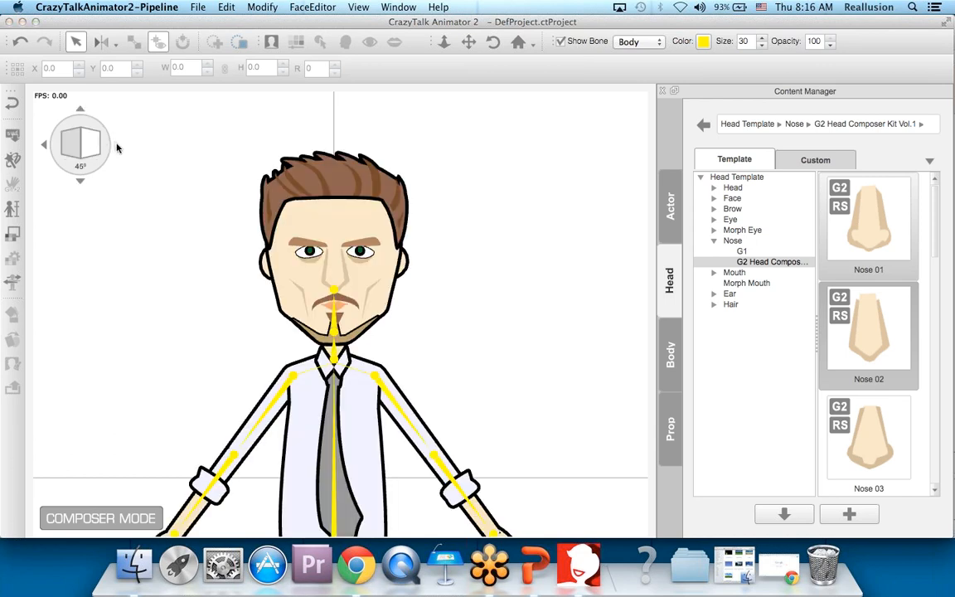
left_click(44, 148)
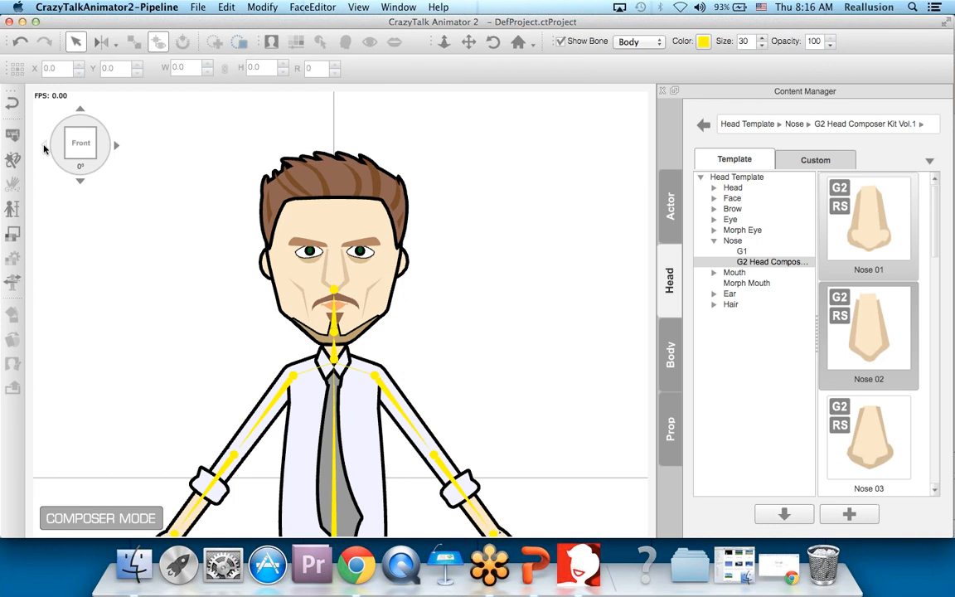
Replace the character's hair with Hair 09 from the G2 Head Composer Kit Vol.1.
left_click(714, 240)
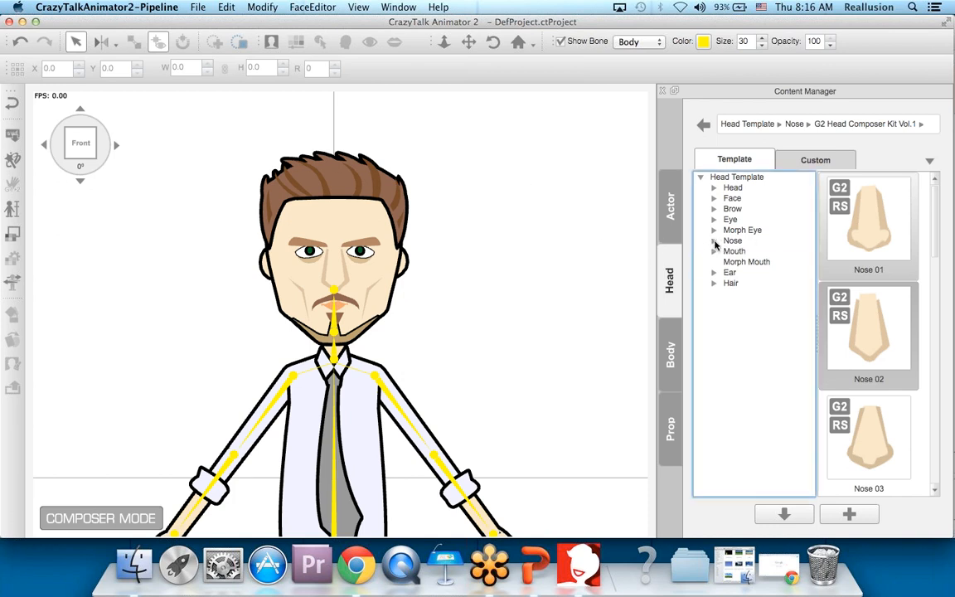
left_click(736, 284)
double_click(868, 331)
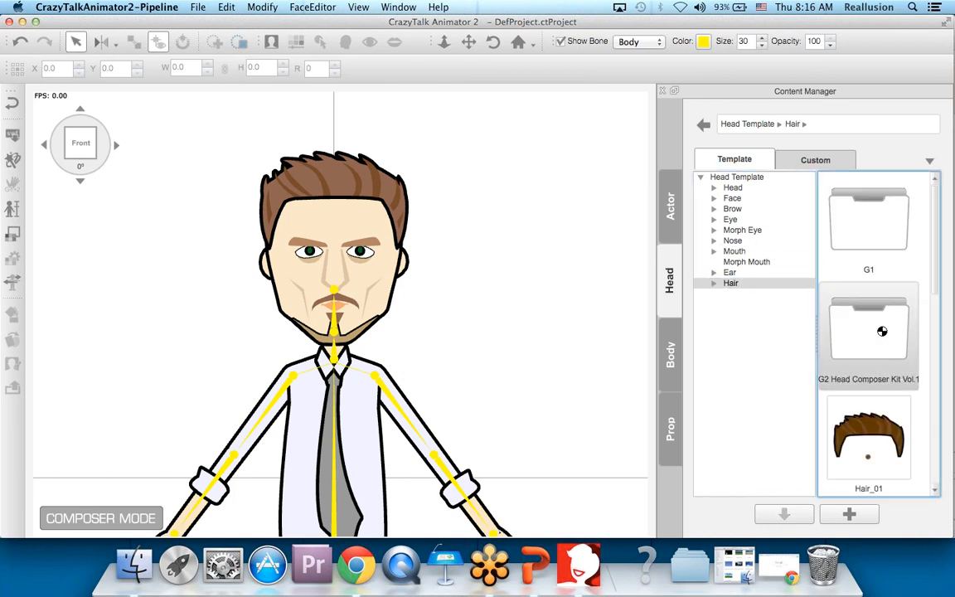
left_click_drag(934, 216, 942, 312)
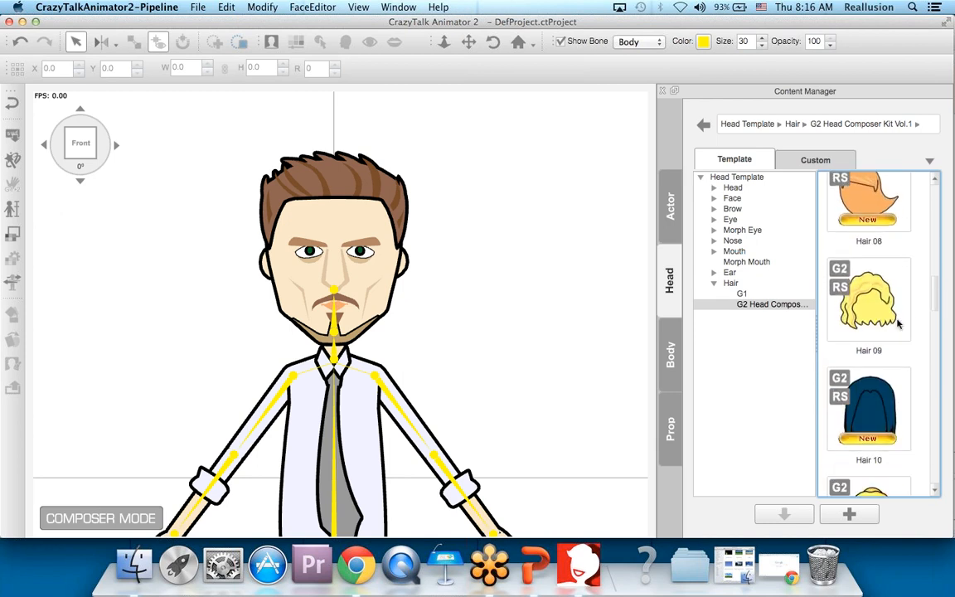
left_click_drag(874, 311, 322, 180)
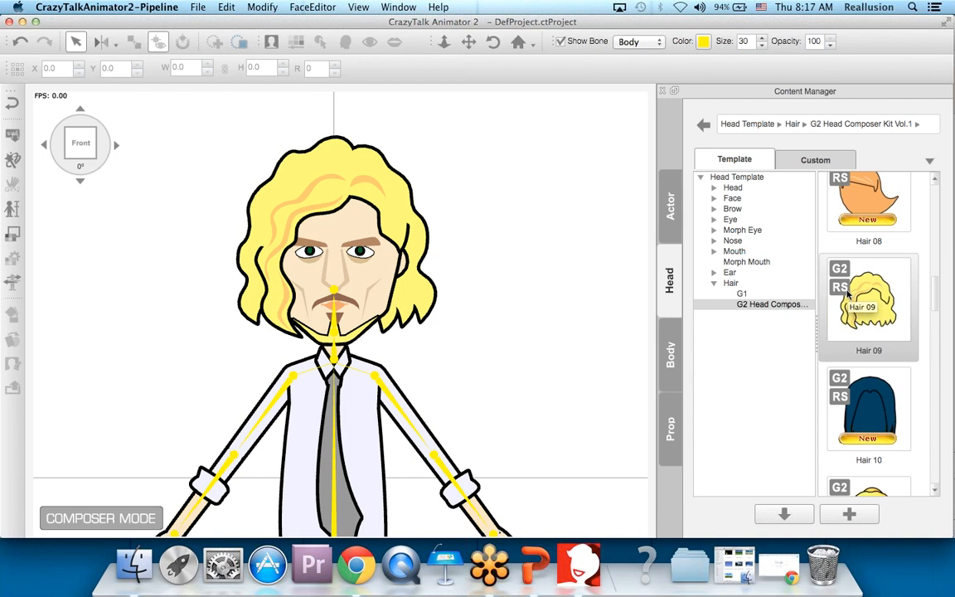
left_click(349, 180)
double_click(255, 186)
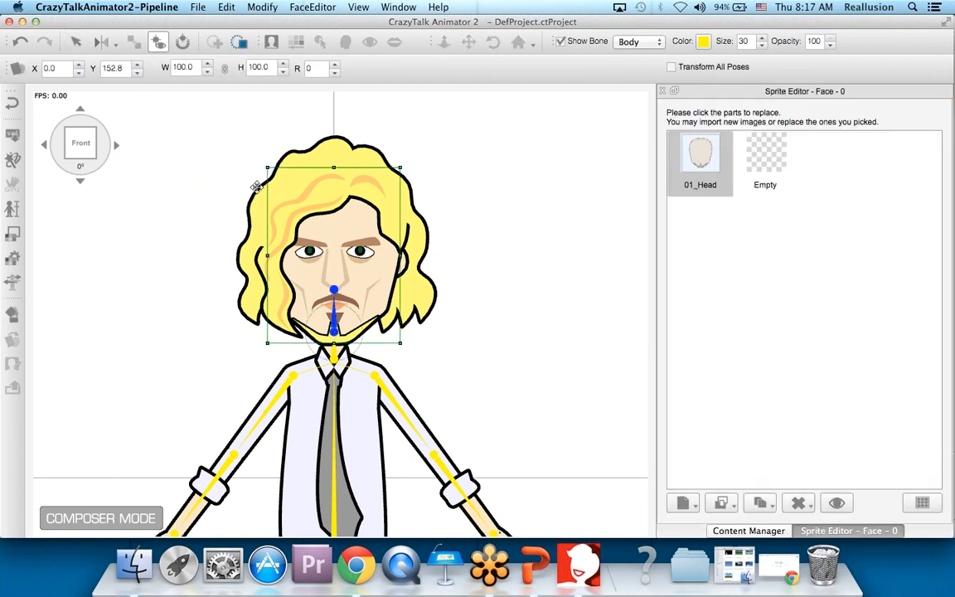
left_click(662, 91)
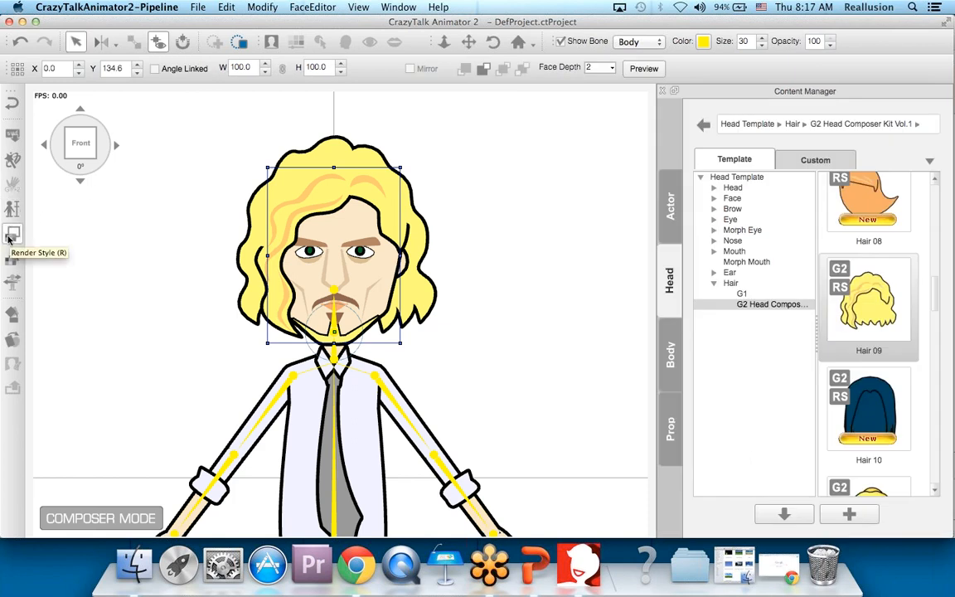
In the Render Style color adjustment, set the Hair 01 group's brightness to -100 and its saturation to -46.
left_click(12, 235)
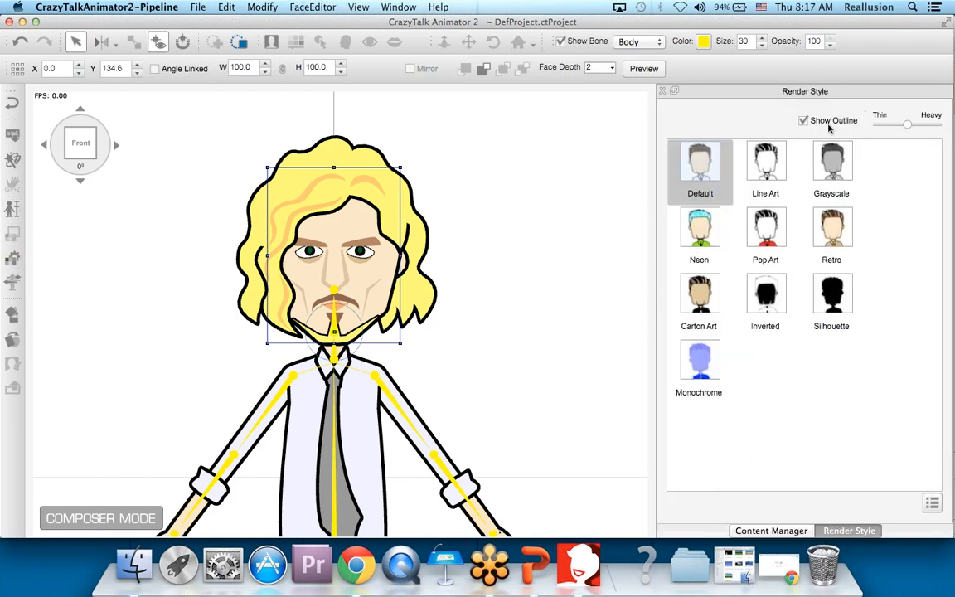
left_click(933, 505)
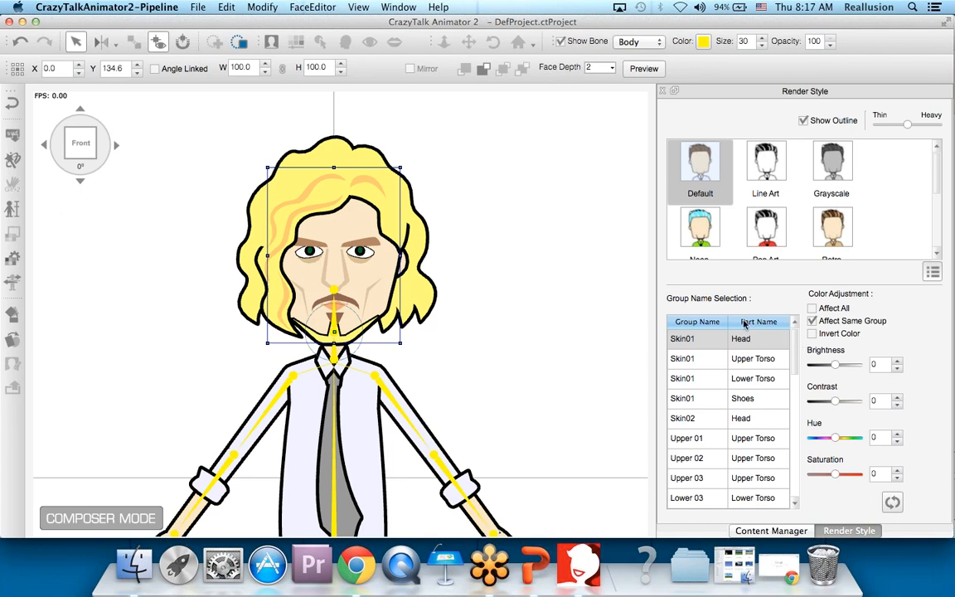
left_click(791, 339)
left_click_drag(794, 343, 795, 378)
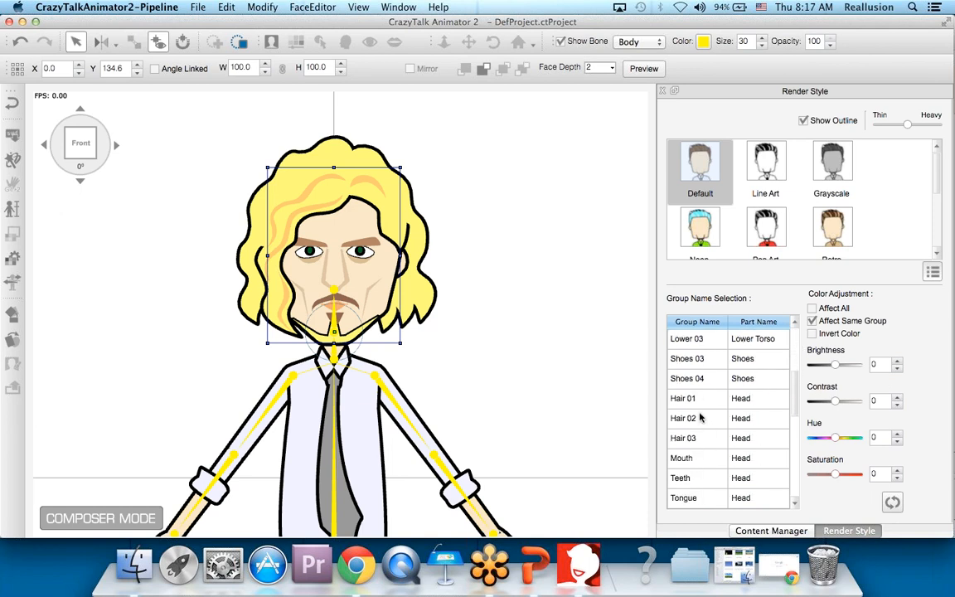
left_click(699, 416)
left_click(703, 399)
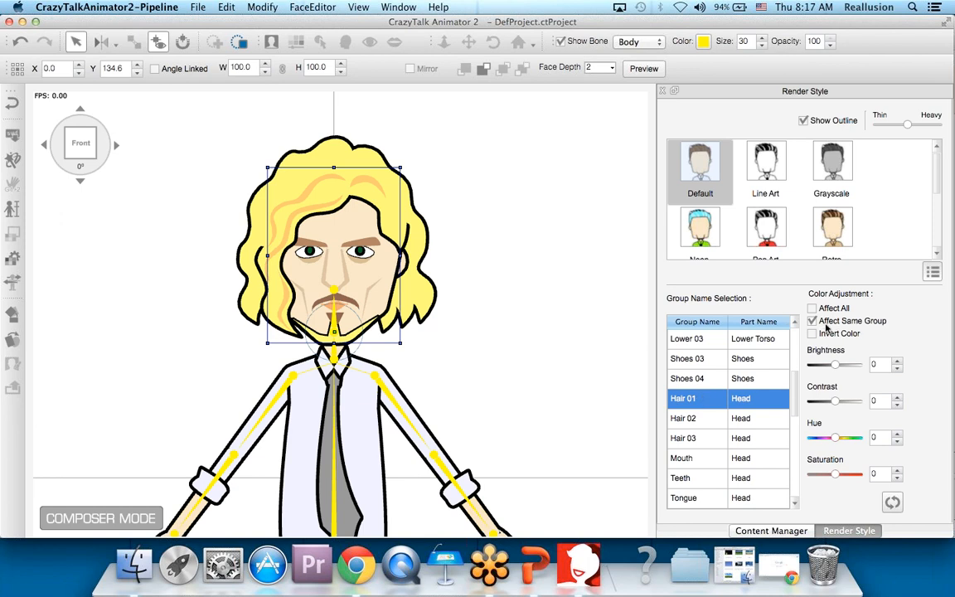
left_click_drag(839, 366, 803, 367)
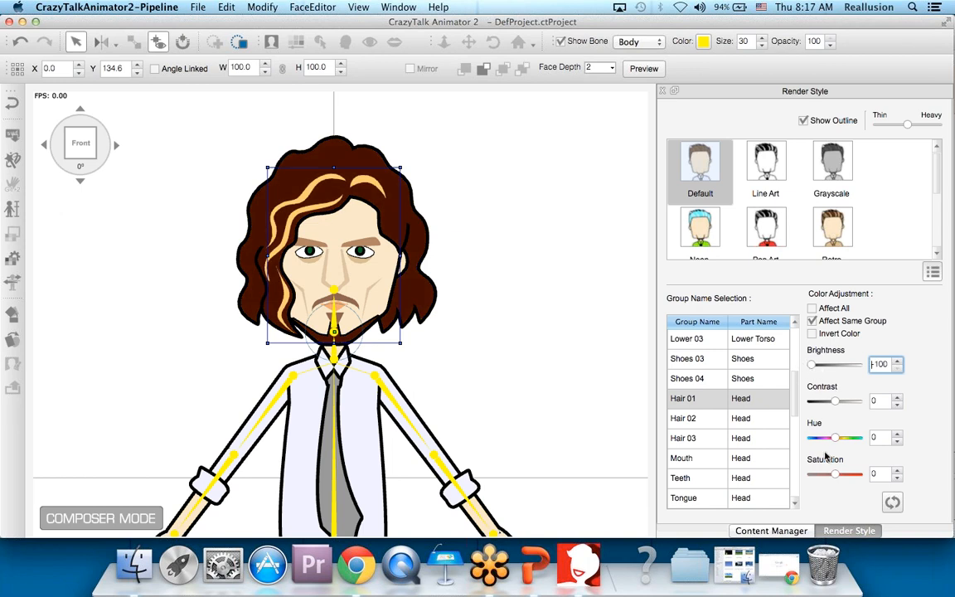
left_click_drag(838, 477, 824, 475)
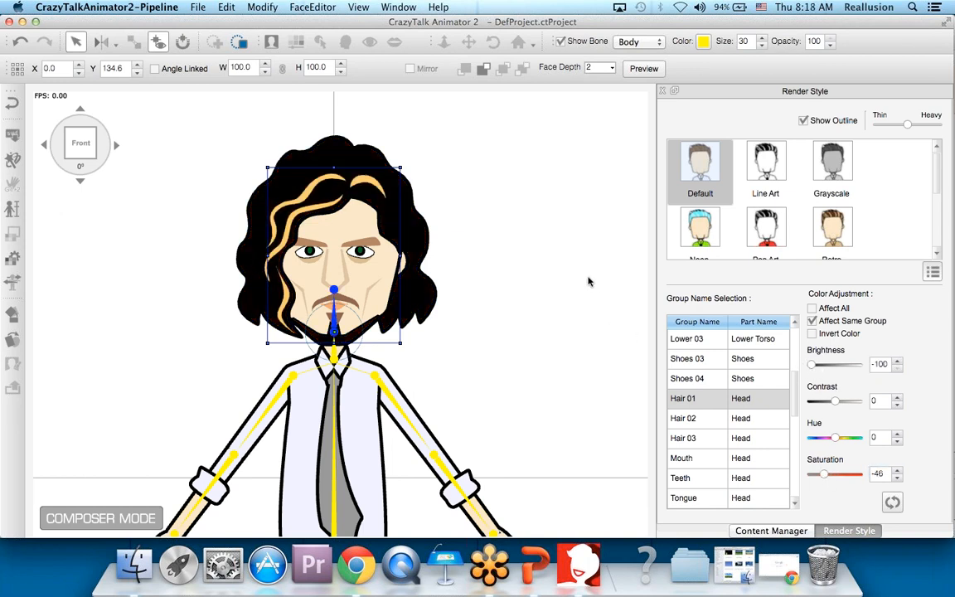
left_click(662, 93)
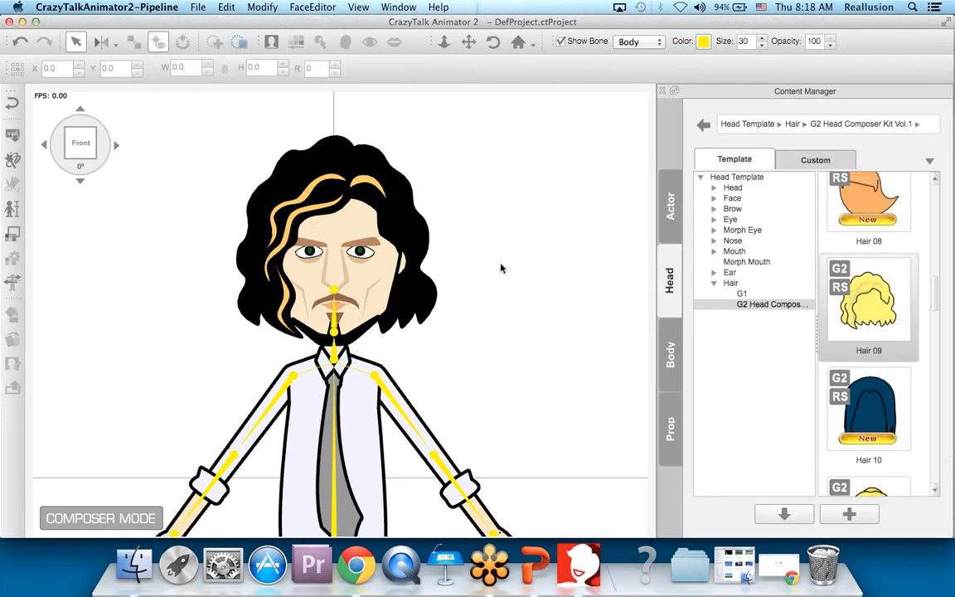
Browse the upper-body clothing templates in G2 Body Composer Kit 2 with the whole character in view.
scroll(460, 247, "up", 3)
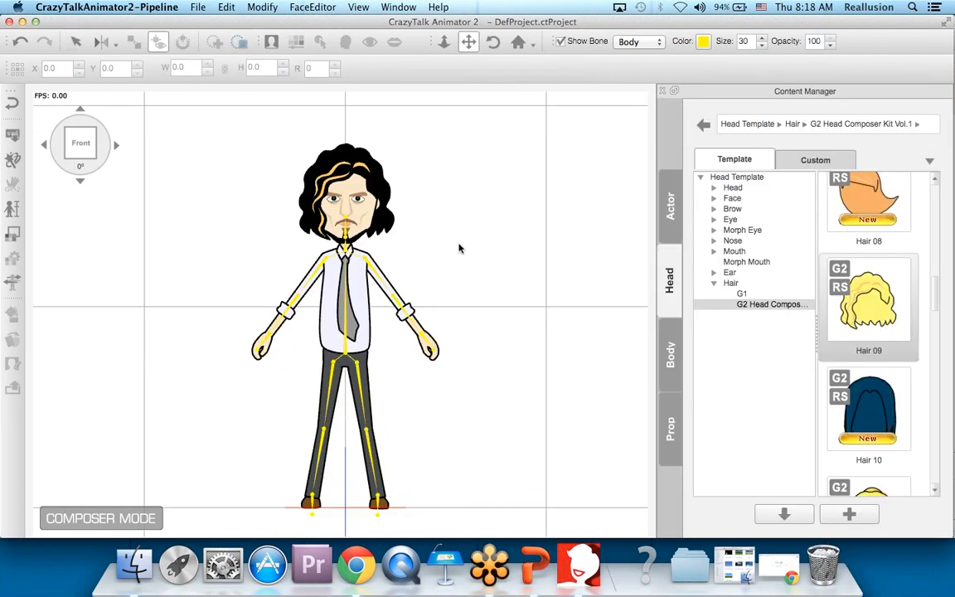
scroll(460, 247, "down", 3)
left_click(671, 354)
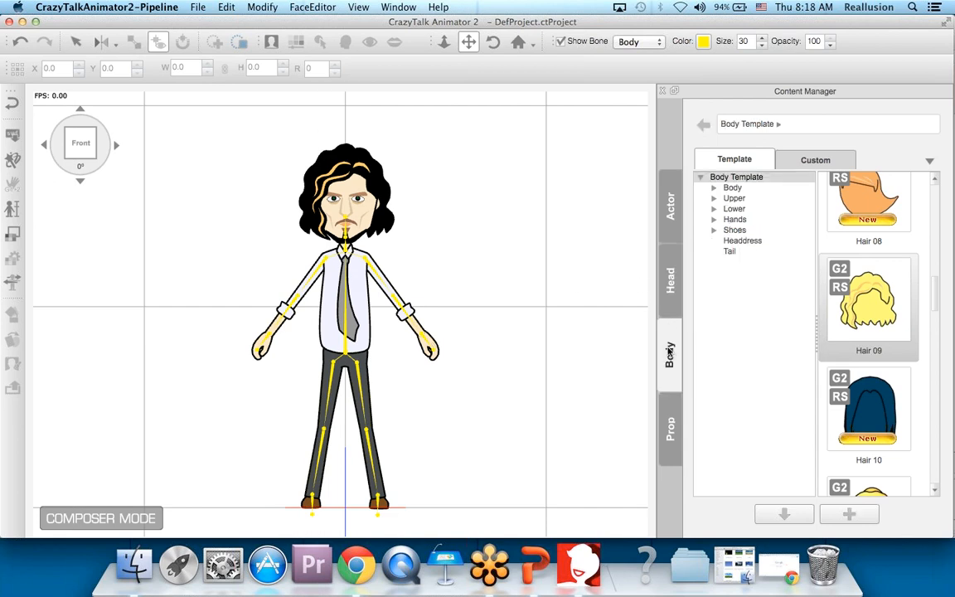
left_click(733, 198)
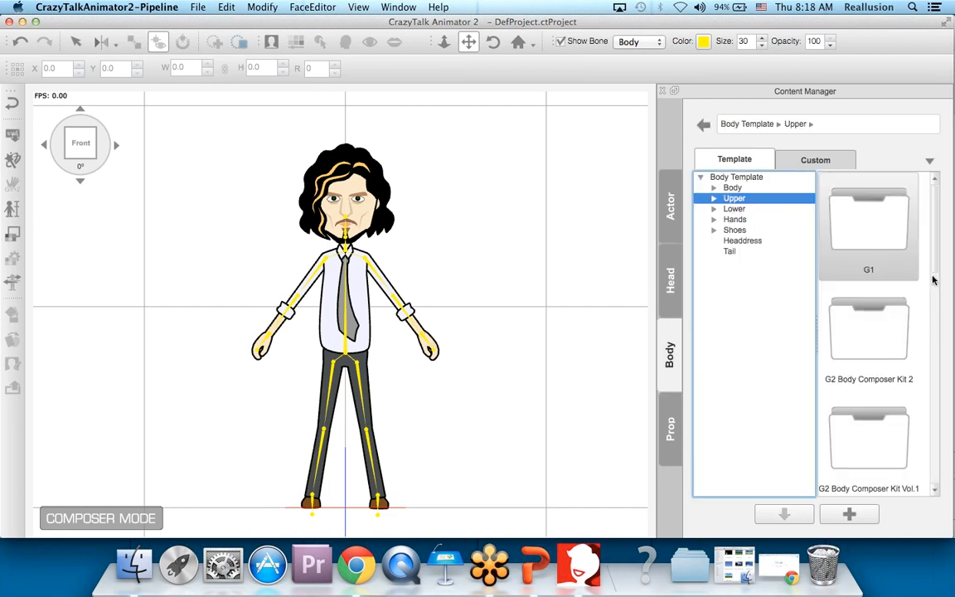
left_click_drag(933, 254, 943, 338)
scroll(918, 320, "up", 5)
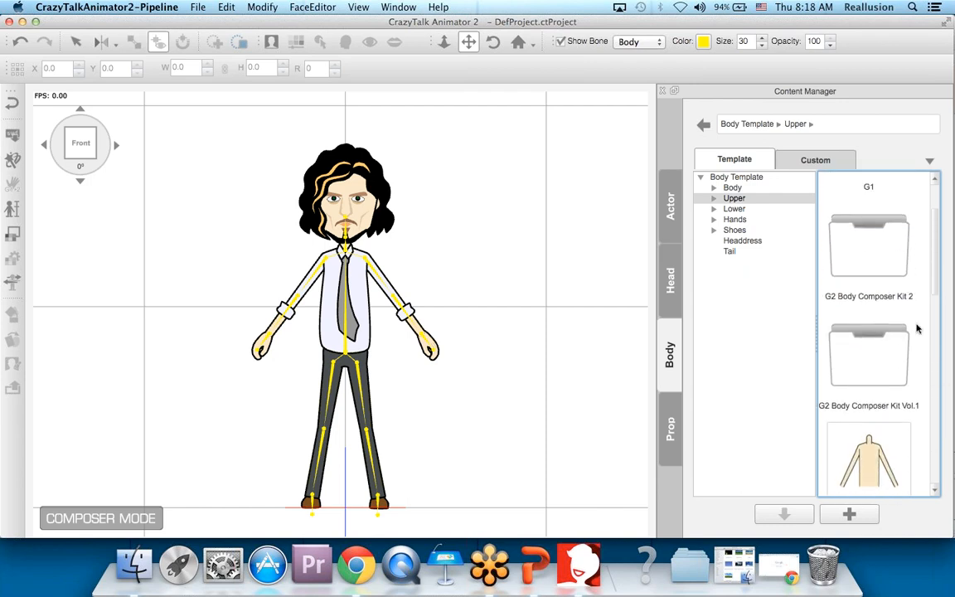
double_click(885, 251)
scroll(939, 277, "up", 1)
left_click_drag(940, 224, 945, 448)
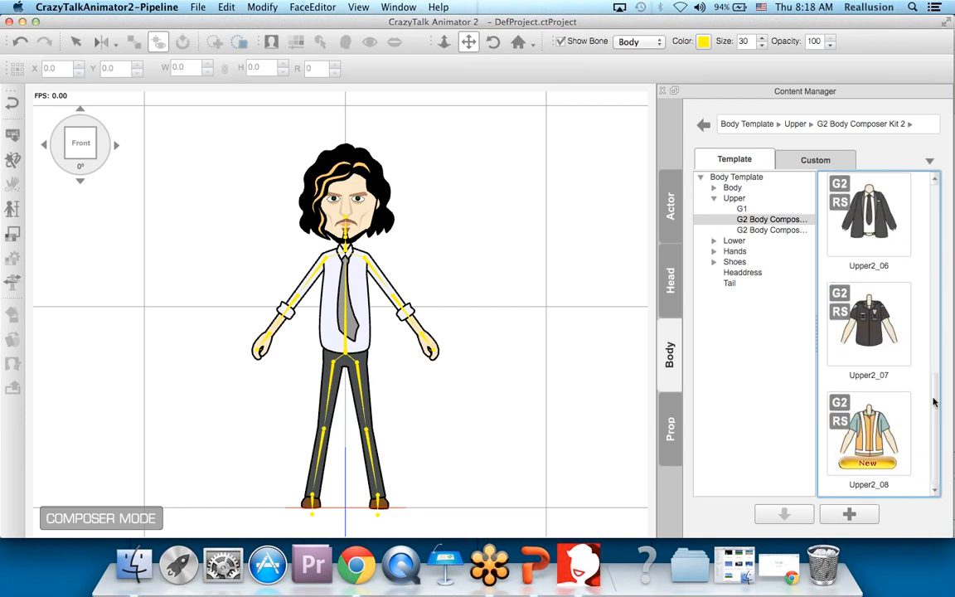
Replace the character's upper body with Upper 15 from the G2 Body Composer Kit Vol.1.
left_click(702, 125)
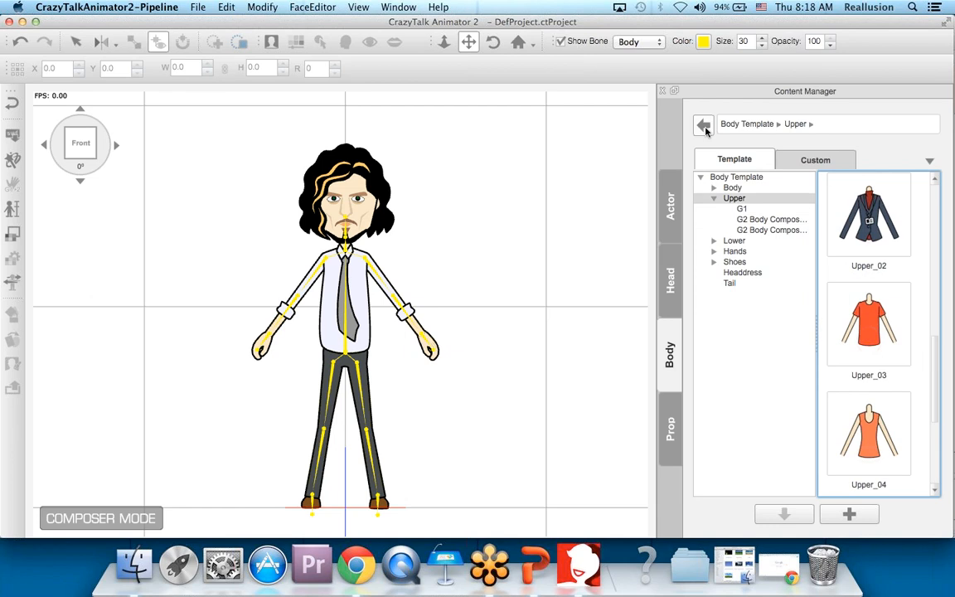
left_click(780, 231)
left_click_drag(941, 292, 935, 420)
left_click(883, 318)
left_click_drag(883, 318, 382, 300)
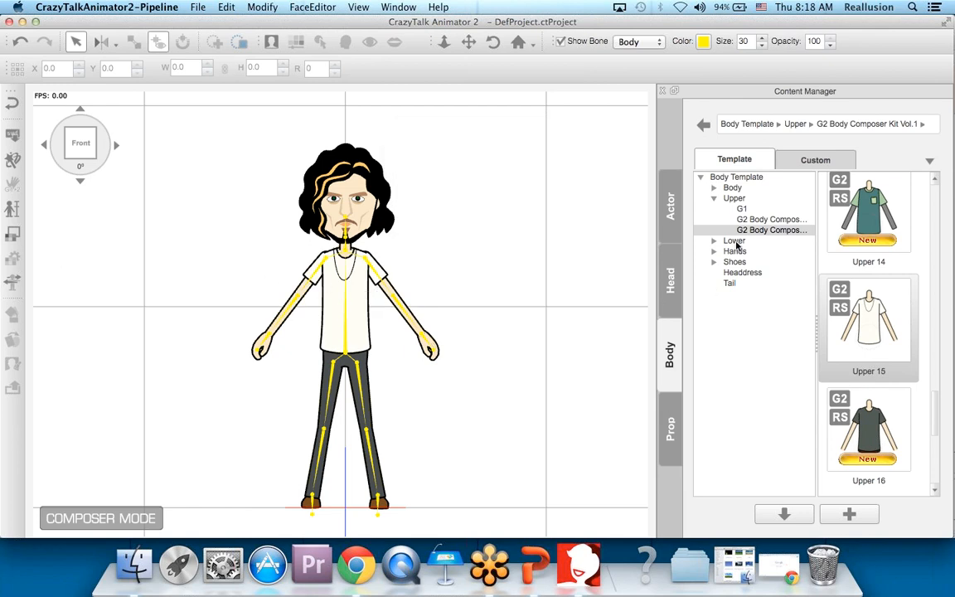
Replace the character's lower body with the Lower 10 pants from the G2 Body Composer Kit Vol.1.
left_click(733, 240)
double_click(874, 347)
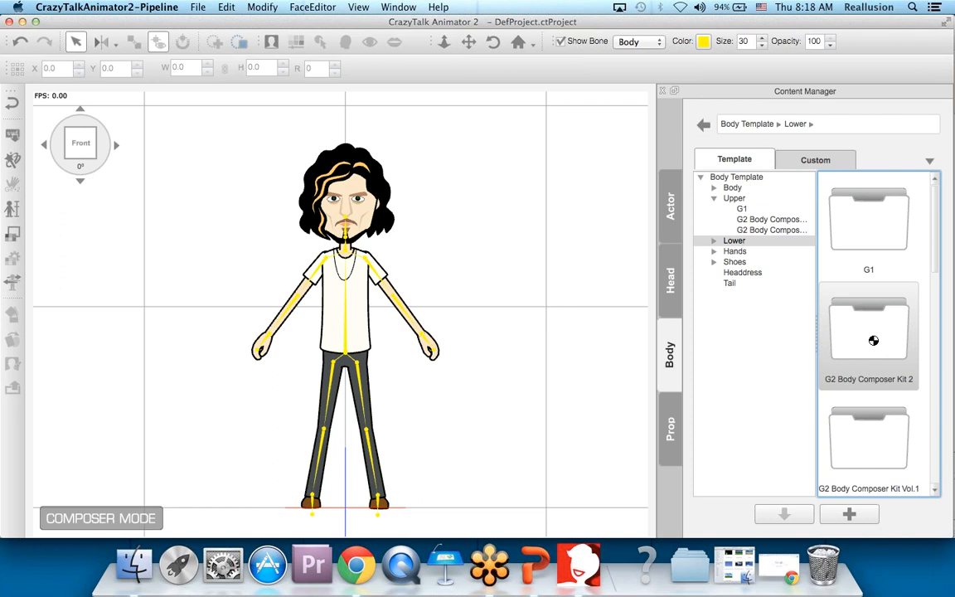
scroll(936, 284, "down", 1)
left_click_drag(936, 284, 930, 452)
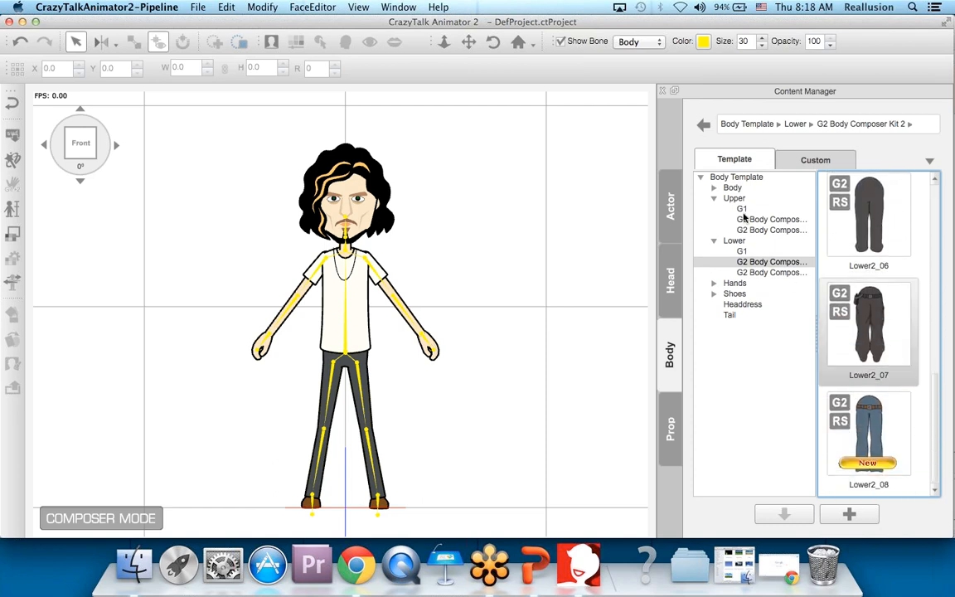
left_click(770, 243)
left_click(780, 272)
scroll(940, 328, "down", 2)
scroll(939, 328, "down", 4)
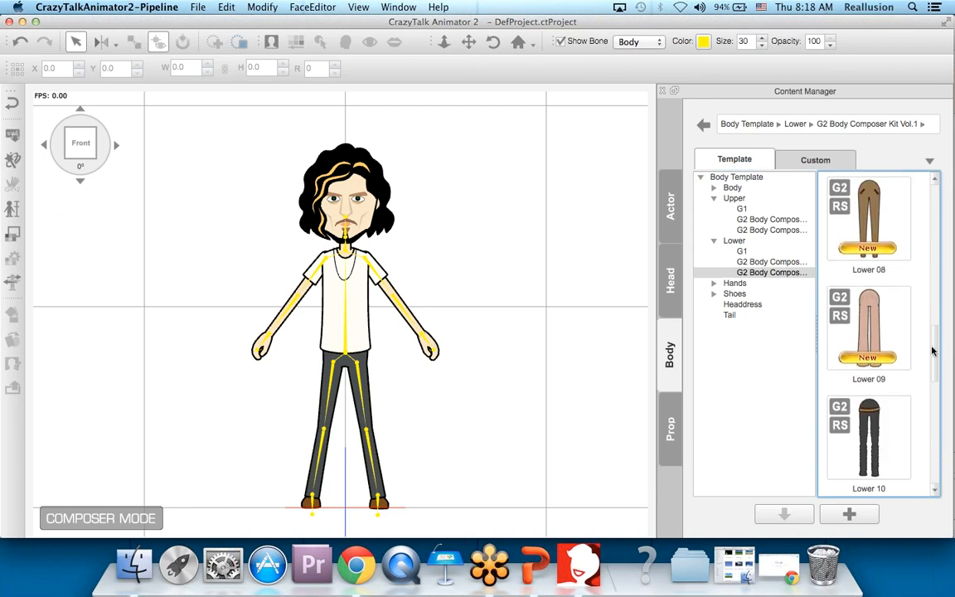
left_click_drag(883, 329, 351, 362)
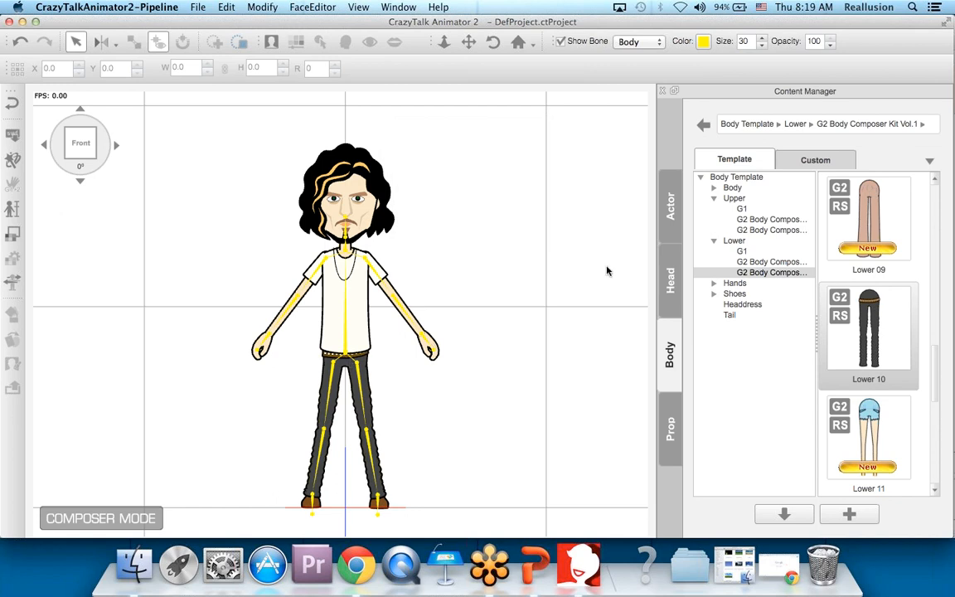
Inspect the restyled character from every viewing angle, rotating it full circle back to the front view.
scroll(488, 279, "up", 3)
scroll(488, 280, "down", 3)
left_click_drag(480, 271, 481, 257)
left_click(116, 145)
left_click(116, 145)
left_click(116, 145)
left_click(116, 146)
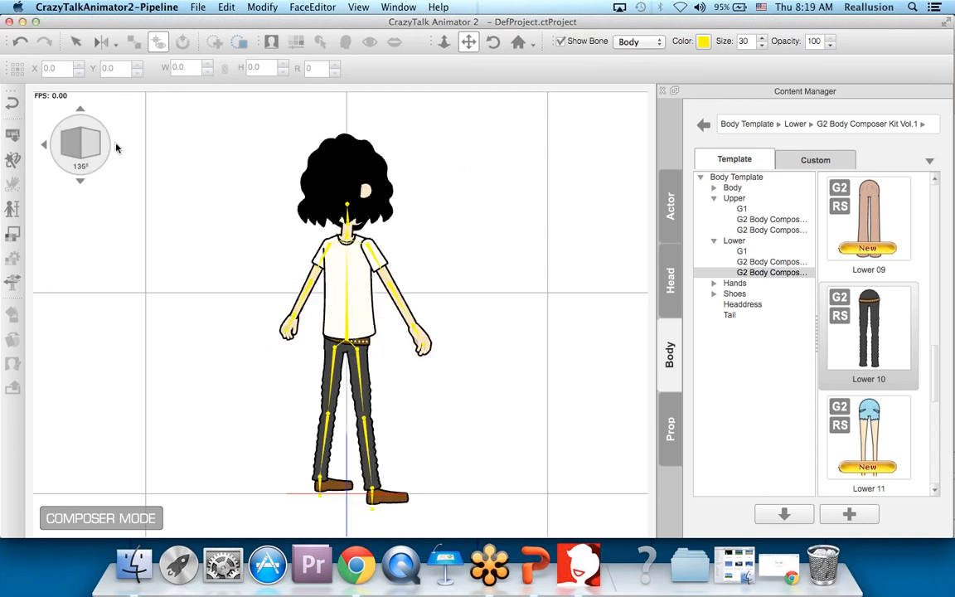
left_click(116, 146)
left_click(116, 146)
left_click(116, 147)
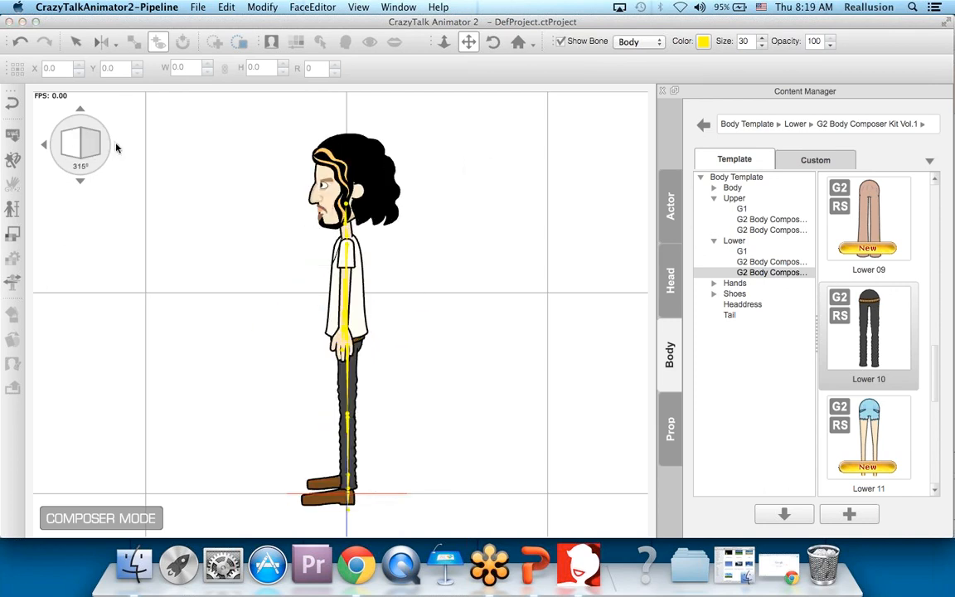
left_click(116, 147)
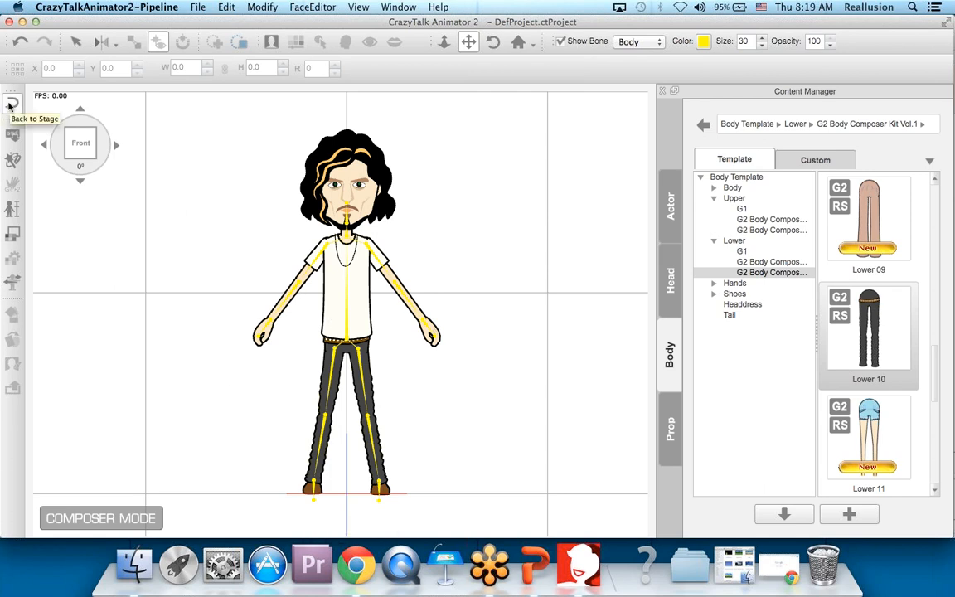
Leave the composer, return to the stage and view the whole customized character.
left_click(10, 104)
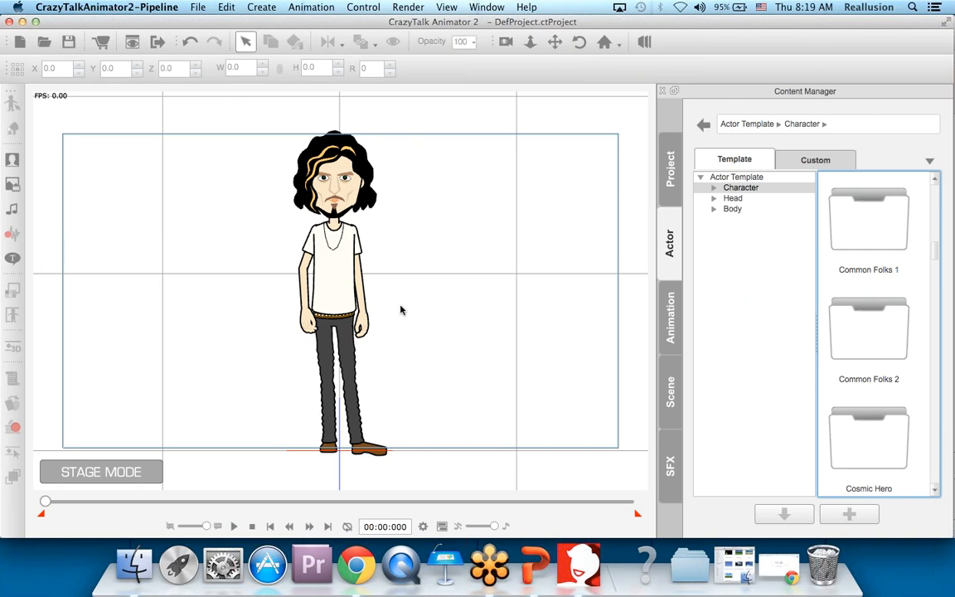
scroll(400, 310, "up", 2)
scroll(401, 310, "down", 3)
scroll(401, 310, "up", 3)
scroll(401, 310, "down", 2)
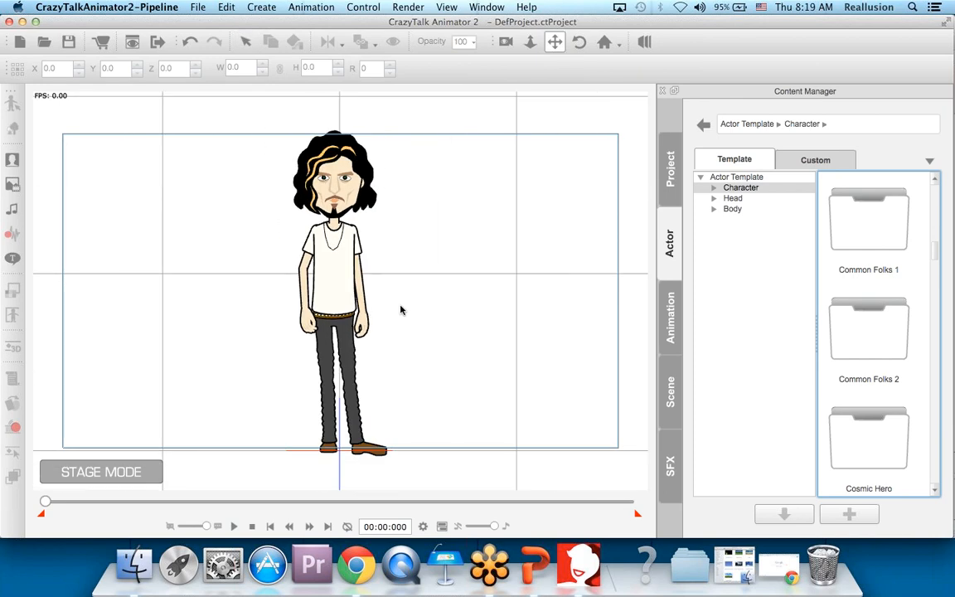
scroll(400, 310, "down", 1)
Switch to PowerPoint, show the "Step 2: Create an Animation Scene" slide, end the slide show and return to CrazyTalk Animator.
key("super+Tab")
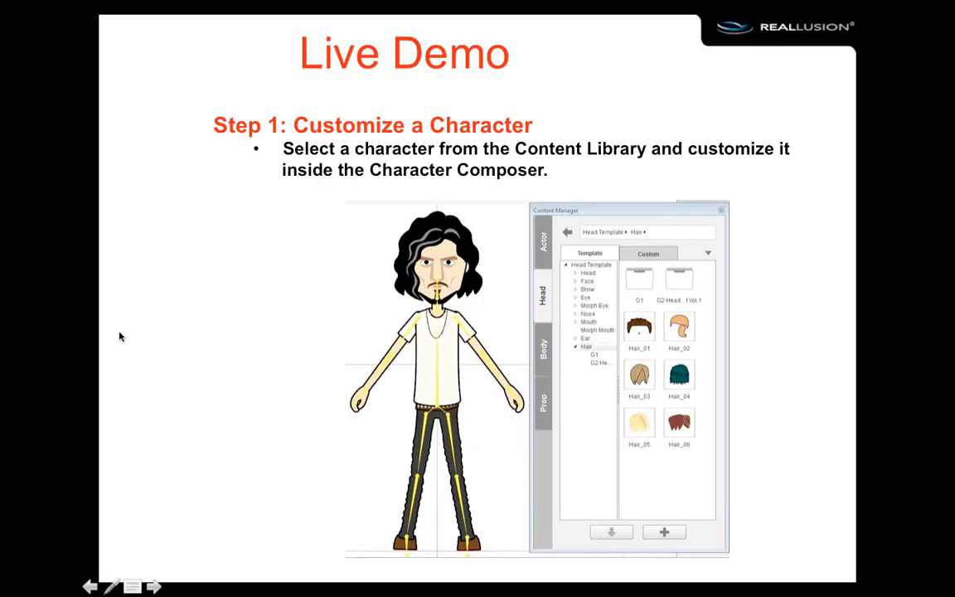
left_click(124, 327)
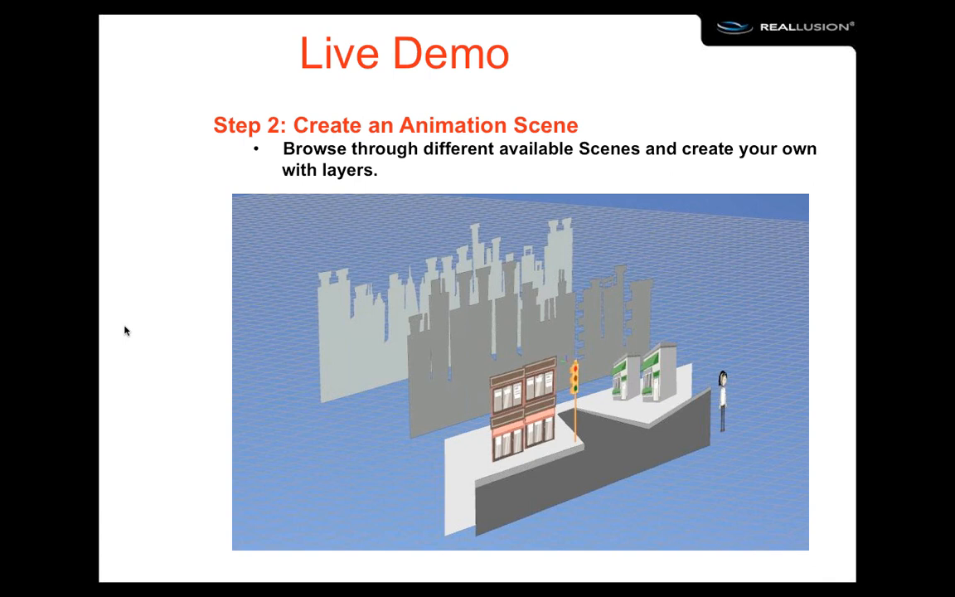
key("Escape")
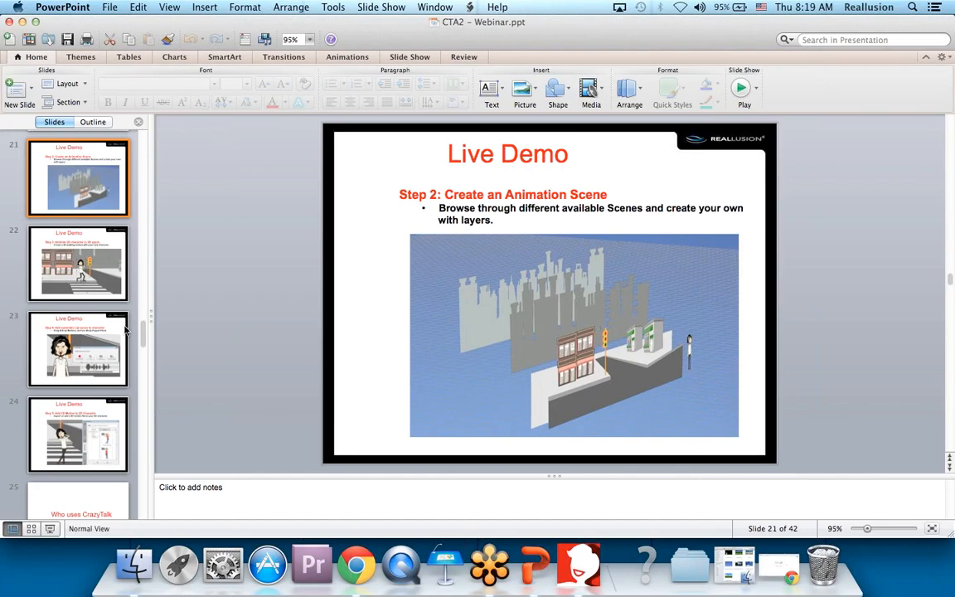
left_click(579, 565)
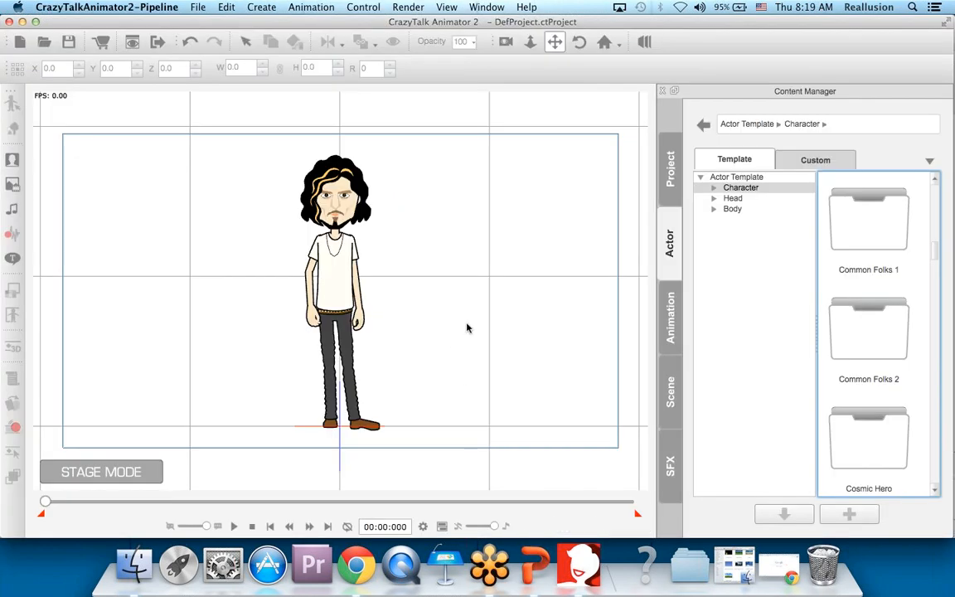
Frame the character small in the stage's lower-left corner and browse the scene template props to the Outdoor Scene category.
scroll(467, 328, "down", 5)
left_click_drag(384, 358, 171, 405)
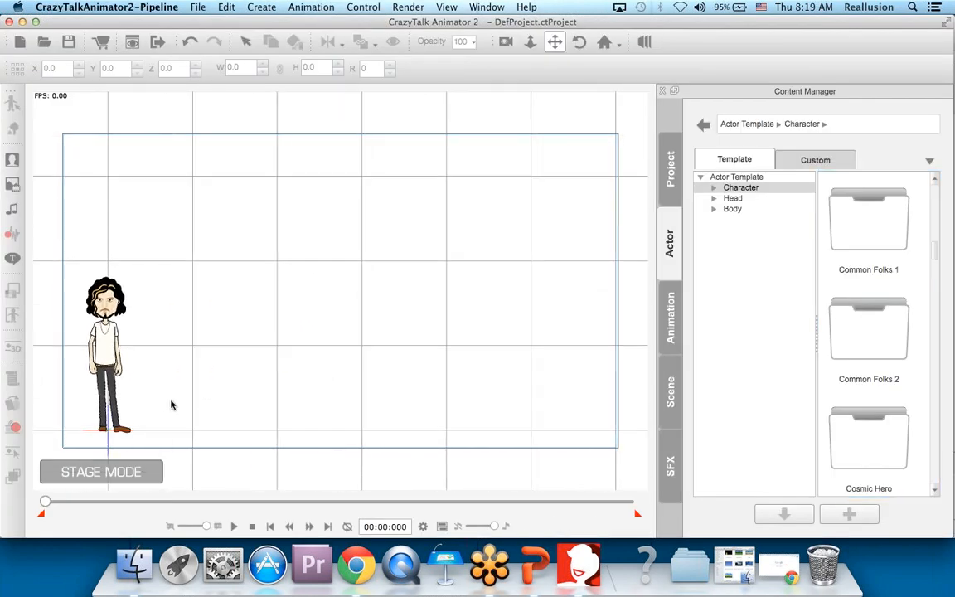
left_click(670, 392)
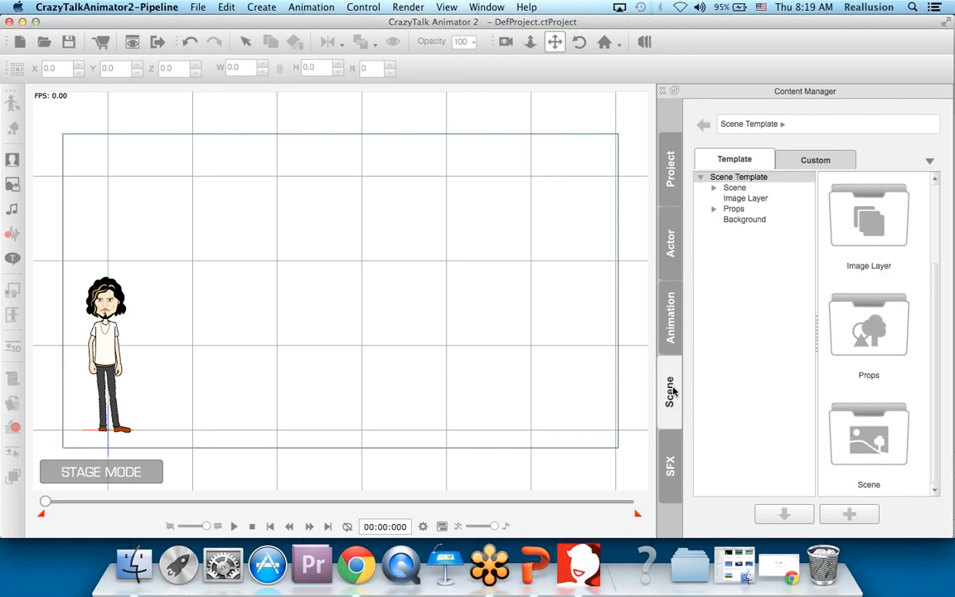
left_click(713, 189)
left_click(714, 188)
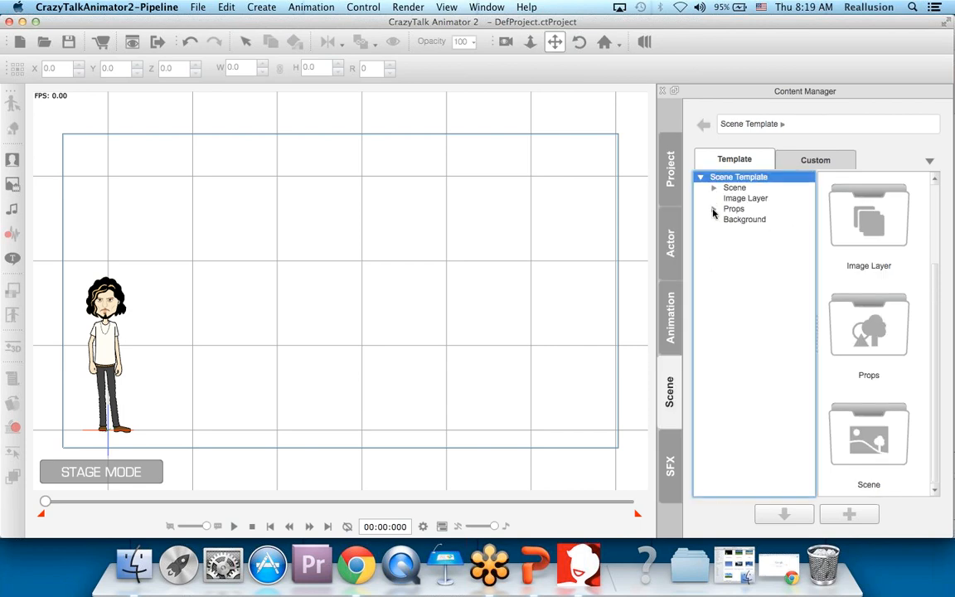
left_click(714, 210)
left_click(767, 262)
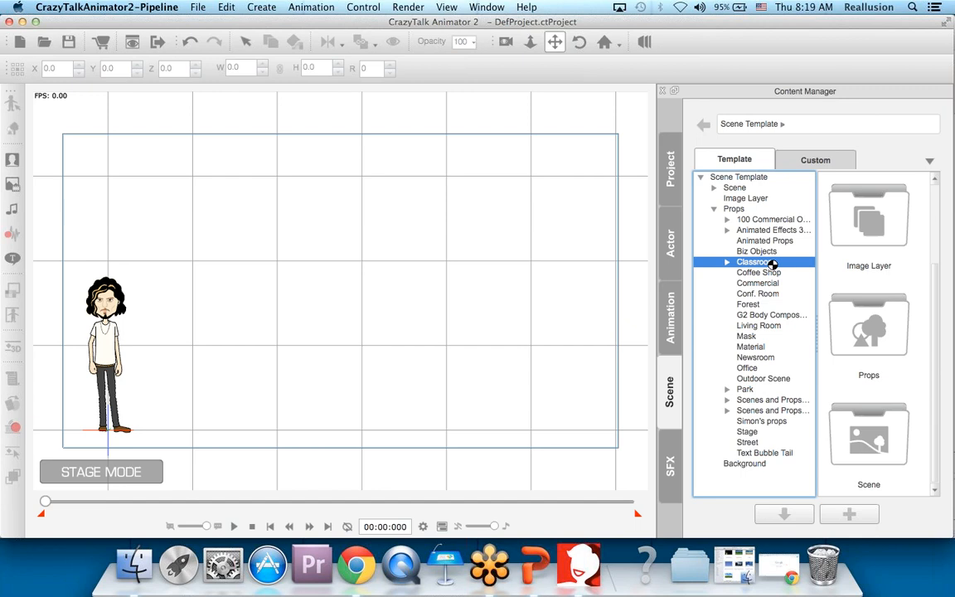
left_click(760, 295)
left_click(750, 304)
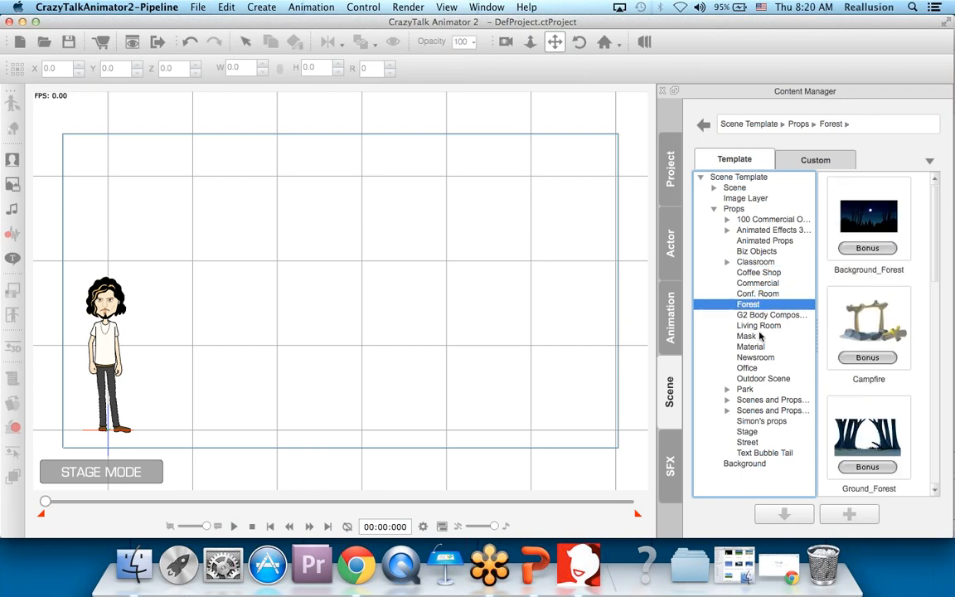
left_click(754, 336)
left_click(758, 348)
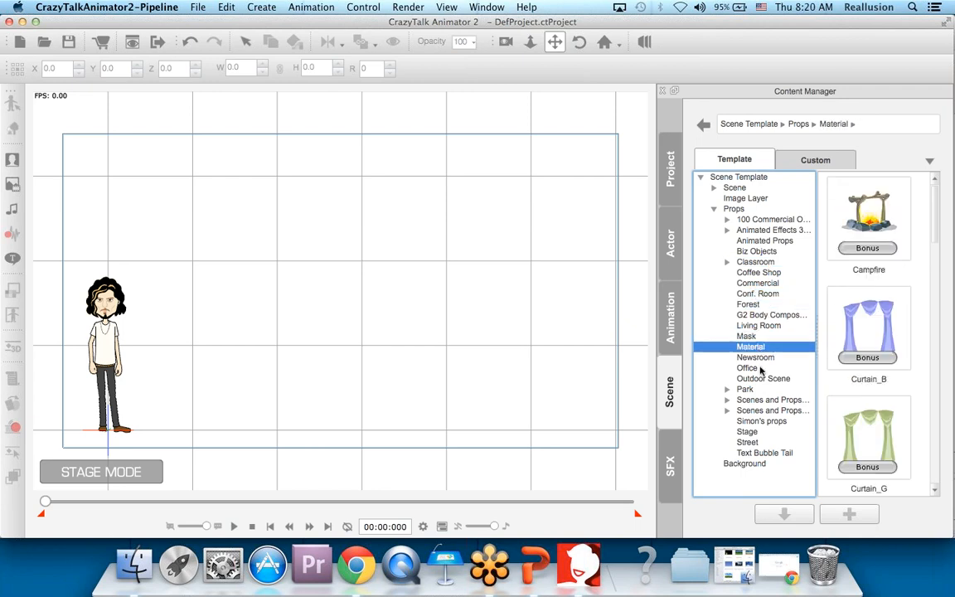
left_click(760, 369)
left_click(760, 377)
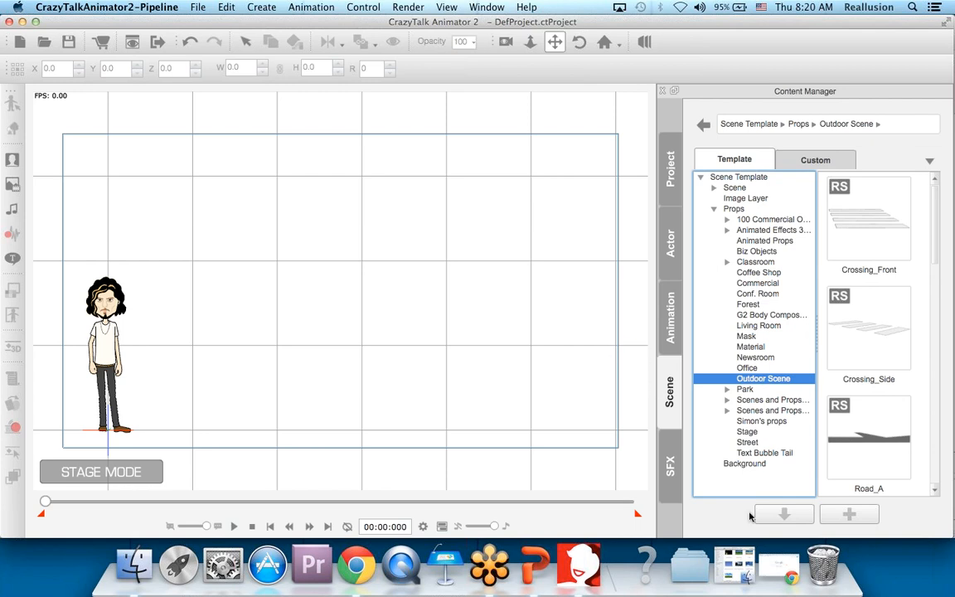
Switch to the Backgrounds folder in Finder and import deep-blue-sky-background.jpg onto the stage as a background.
left_click(734, 566)
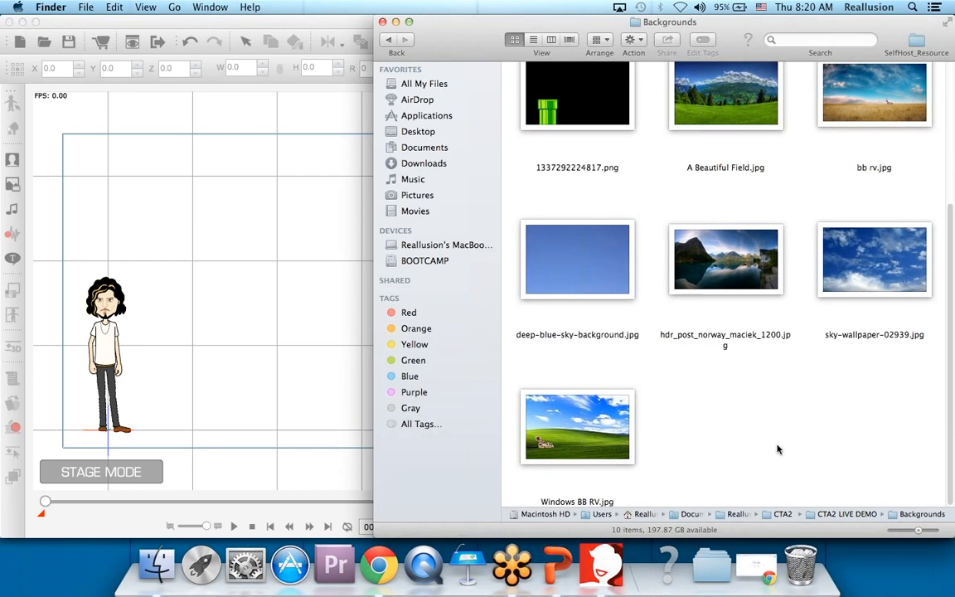
scroll(777, 448, "up", 3)
scroll(777, 448, "up", 3)
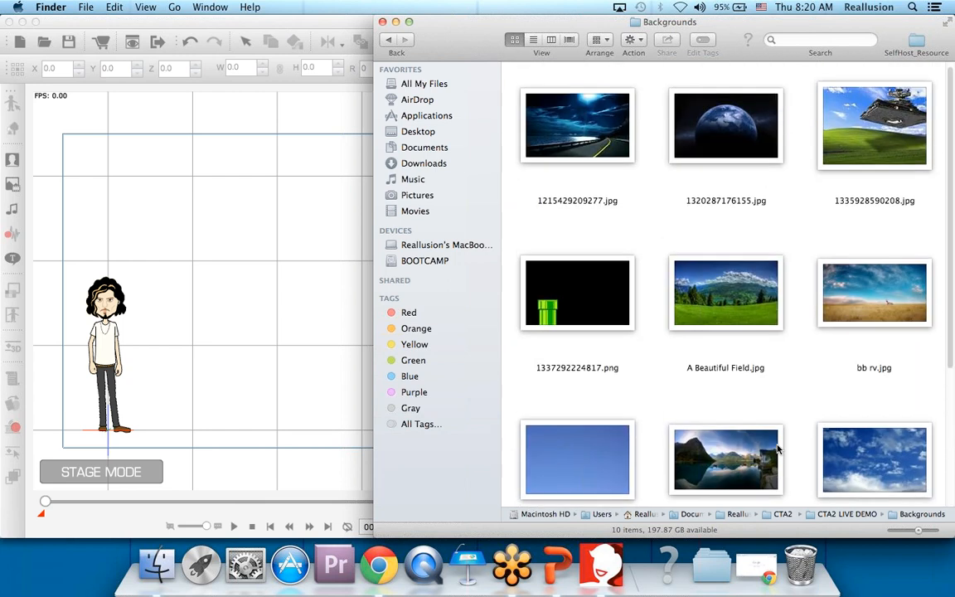
scroll(777, 448, "up", 1)
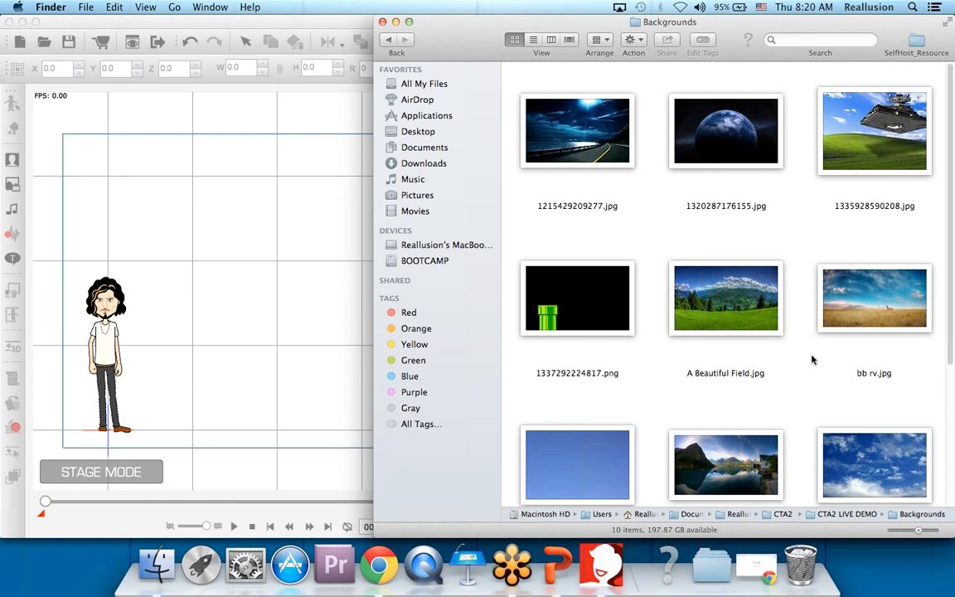
scroll(812, 359, "down", 5)
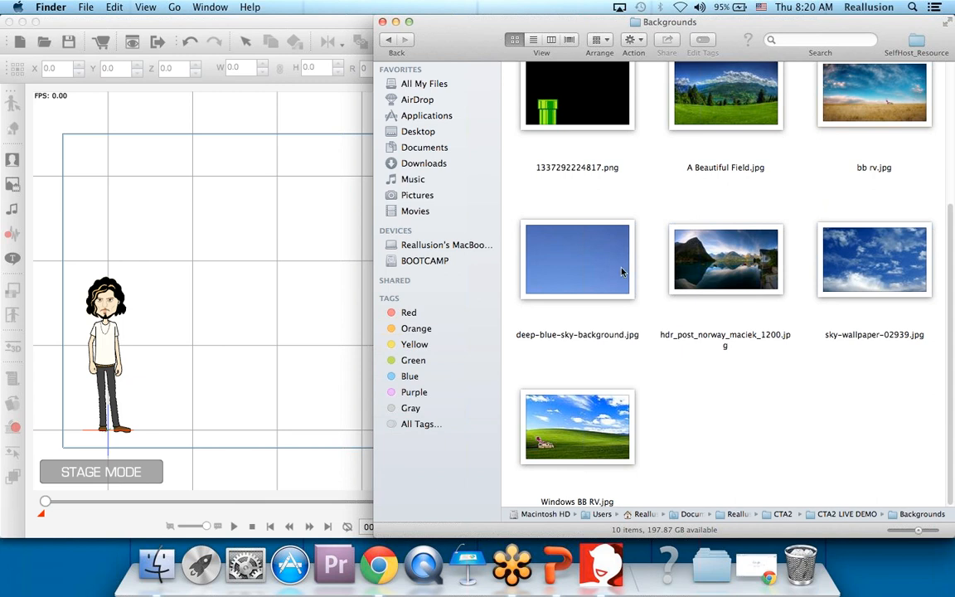
left_click_drag(374, 236, 621, 262)
left_click(777, 265)
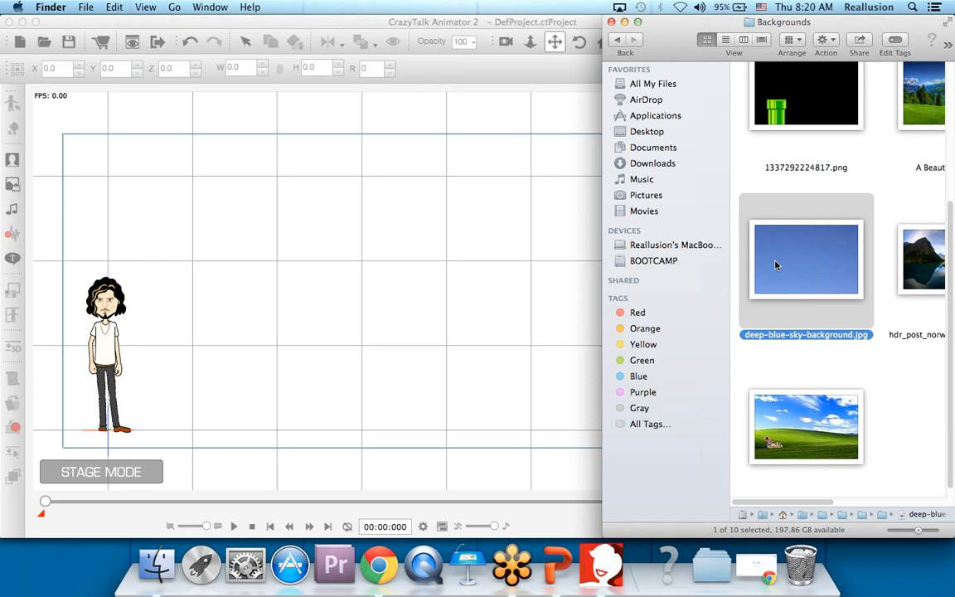
left_click_drag(811, 256, 277, 241)
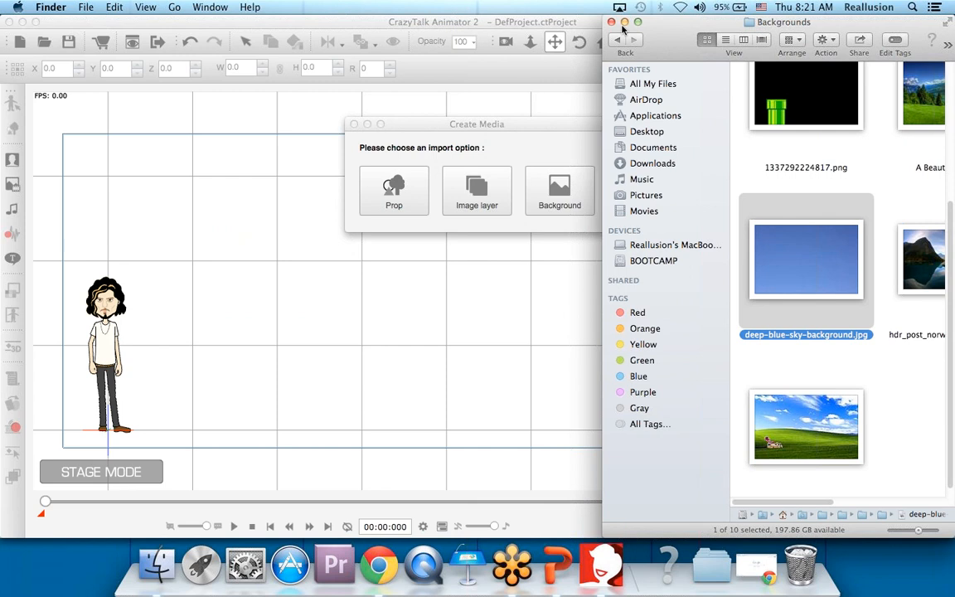
left_click(528, 90)
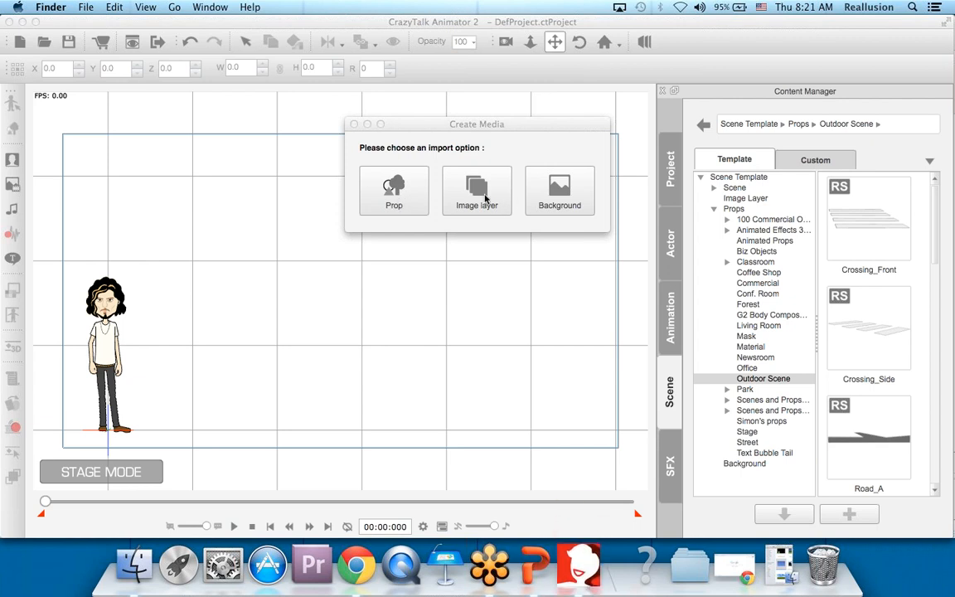
left_click(560, 197)
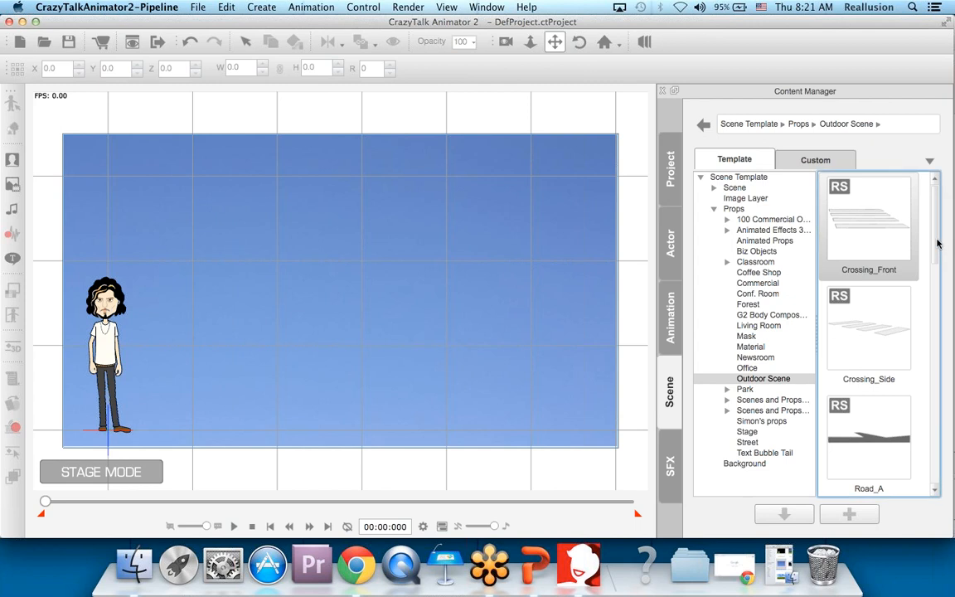
Add the Skyline_B prop from Outdoor Scene and move the character to the lower-left corner of the camera frame.
scroll(938, 278, "down", 5)
left_click_drag(938, 278, 931, 352)
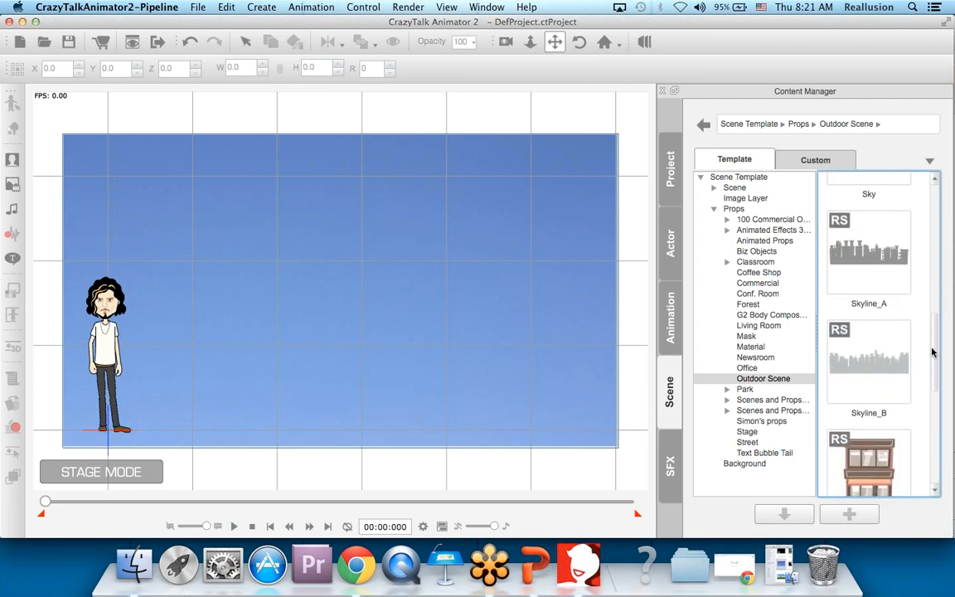
double_click(884, 362)
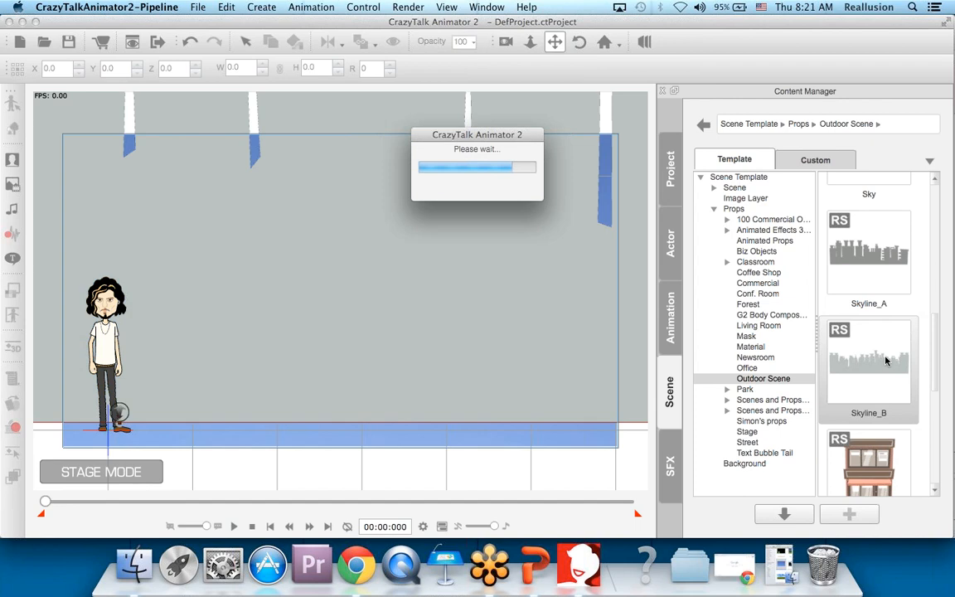
left_click(384, 449)
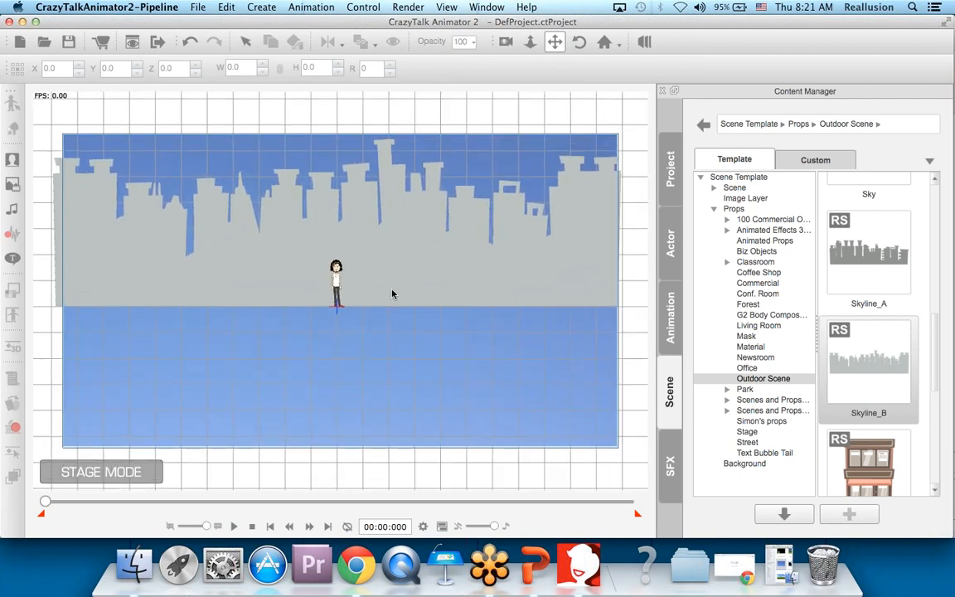
left_click(335, 281)
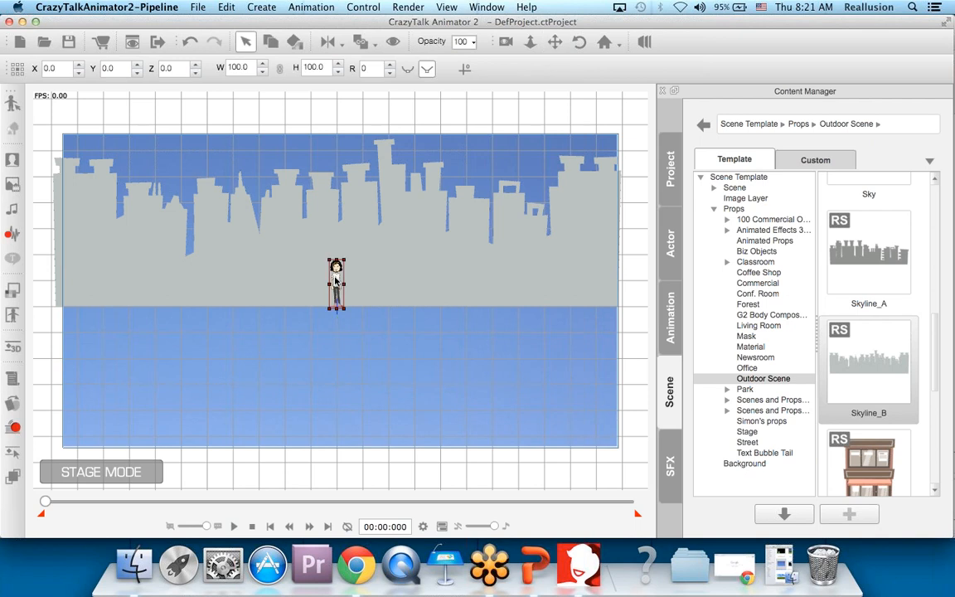
left_click_drag(336, 280, 61, 431)
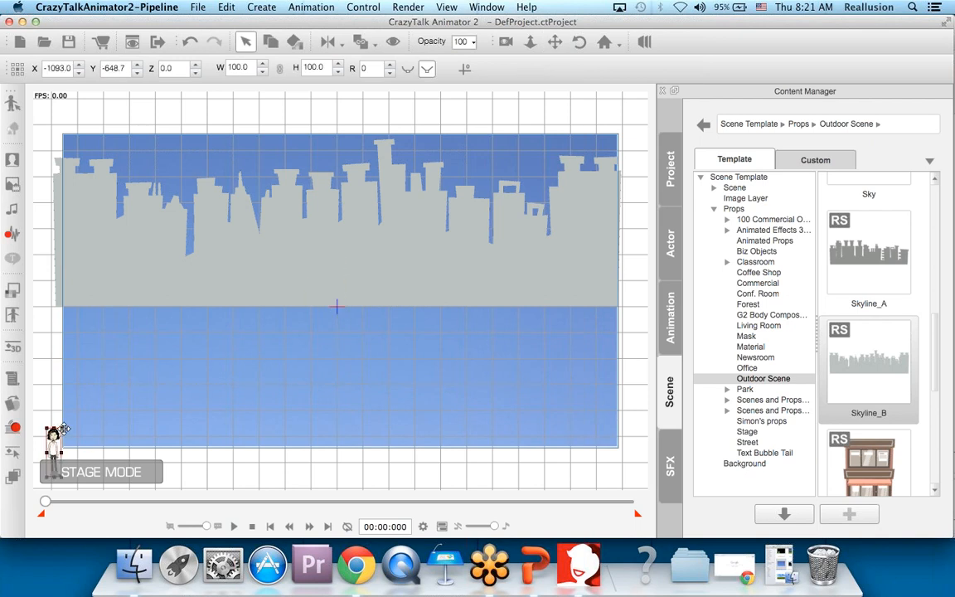
Place the Skyline_A prop over the lighter skyline and enlarge it to about 1234 so it spans the frame's width.
left_click_drag(870, 249, 327, 260)
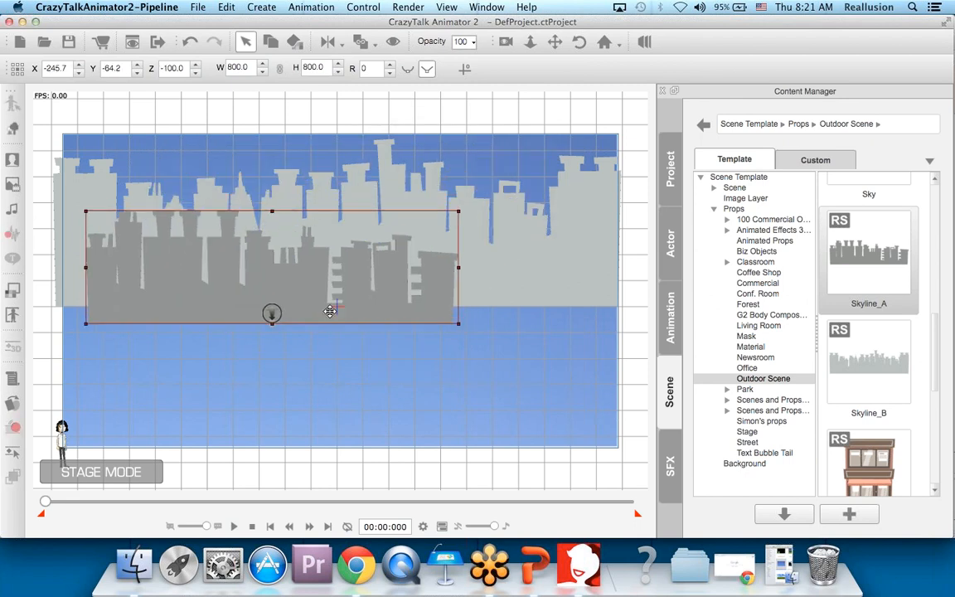
left_click_drag(433, 222, 518, 175)
left_click_drag(492, 273, 560, 280)
left_click_drag(598, 179, 620, 167)
left_click_drag(607, 246, 617, 235)
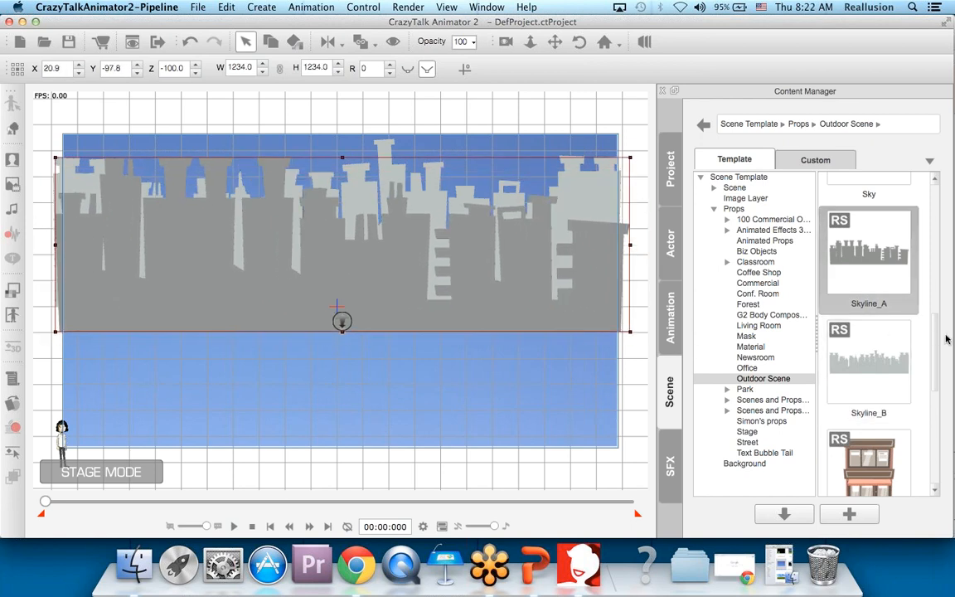
Place the Road_B prop below the skylines and stretch its height to about 1467 to fill the lower part of the frame.
scroll(845, 318, "down", 5)
scroll(934, 424, "up", 5)
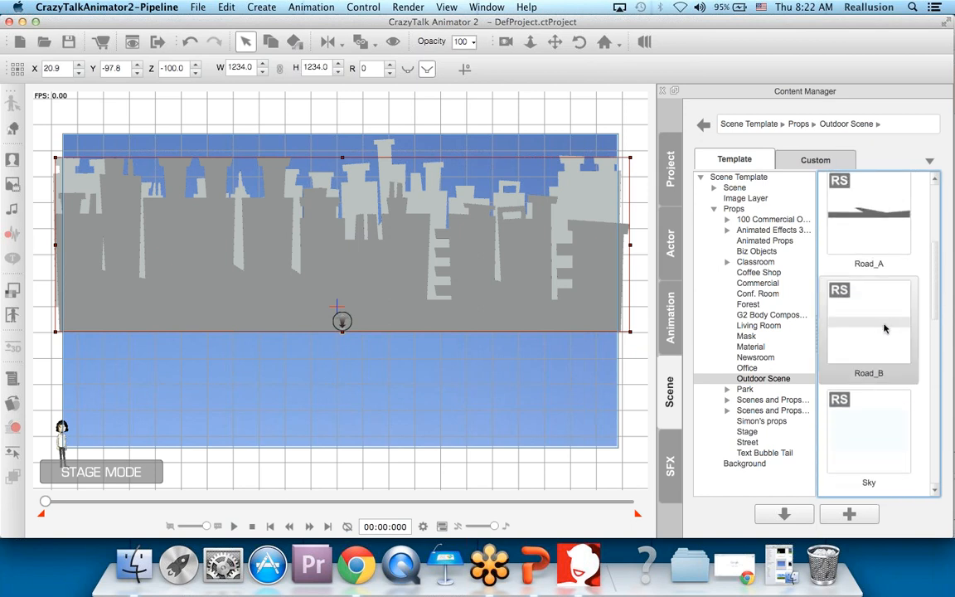
left_click_drag(878, 325, 288, 385)
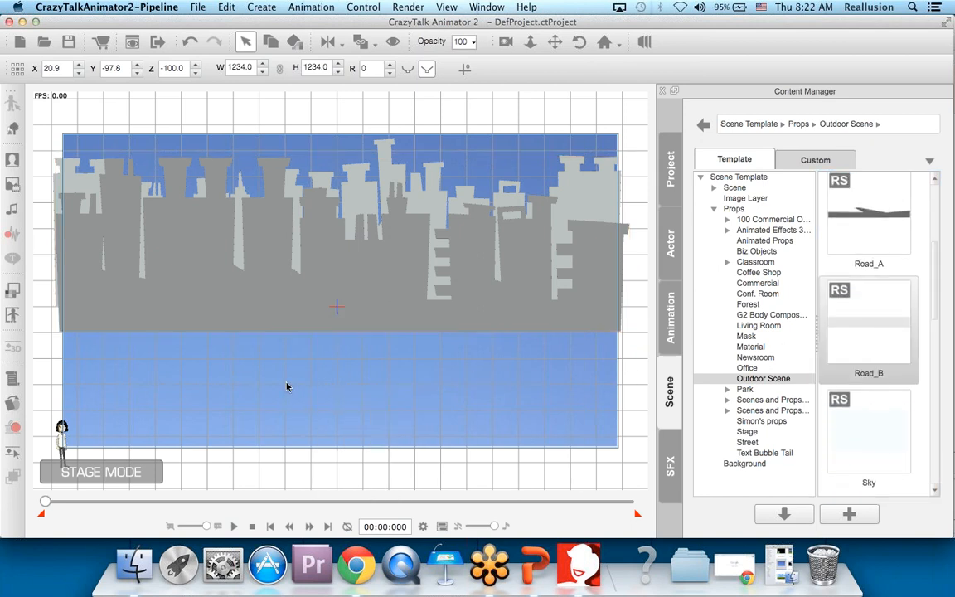
left_click_drag(379, 379, 426, 365)
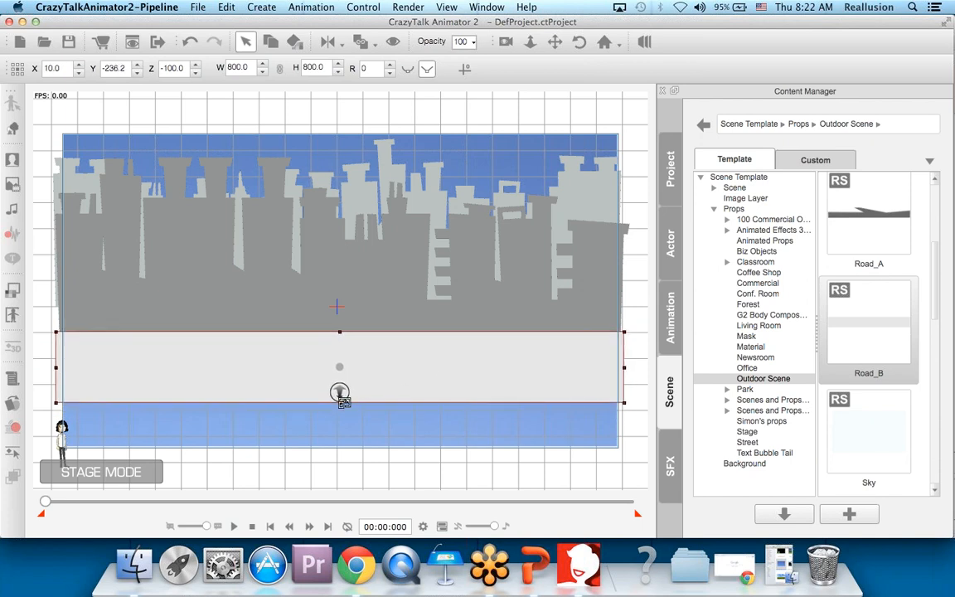
left_click_drag(341, 403, 339, 460)
left_click_drag(402, 403, 403, 400)
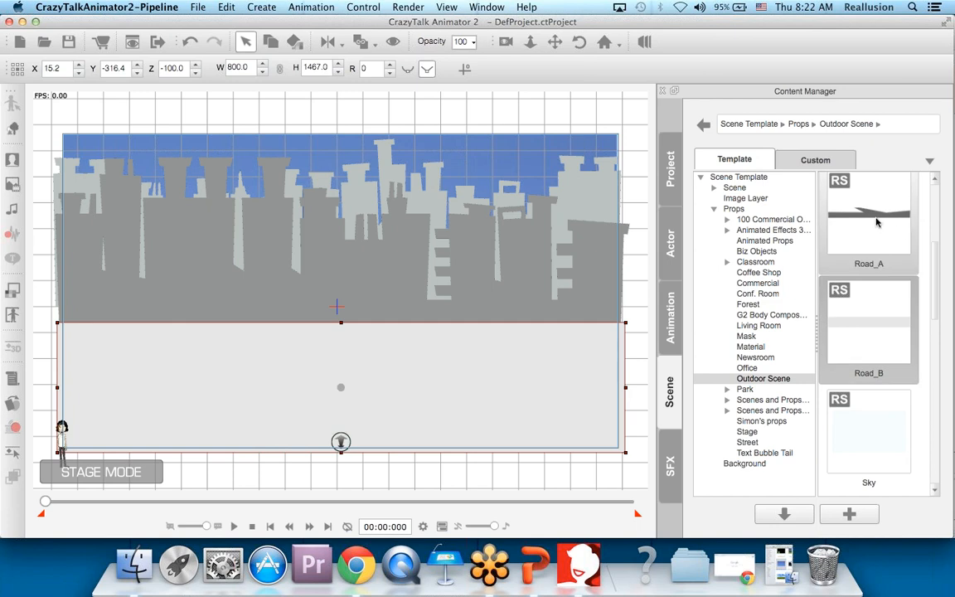
Place the Road_A prop over the light ground, stretch its height to about 1295 and align it just below the skylines.
left_click_drag(879, 220, 375, 359)
left_click_drag(346, 391, 376, 404)
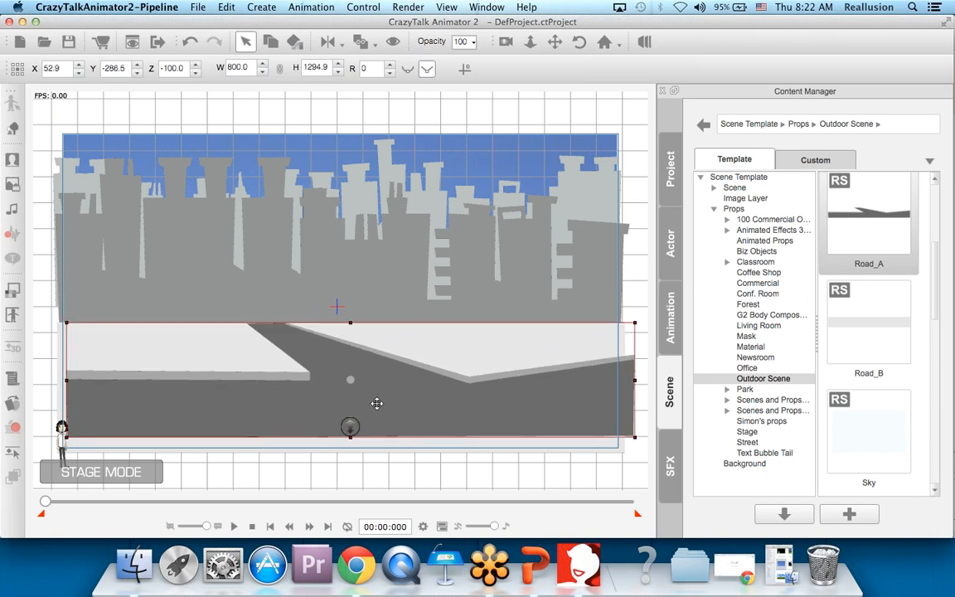
left_click_drag(377, 403, 373, 401)
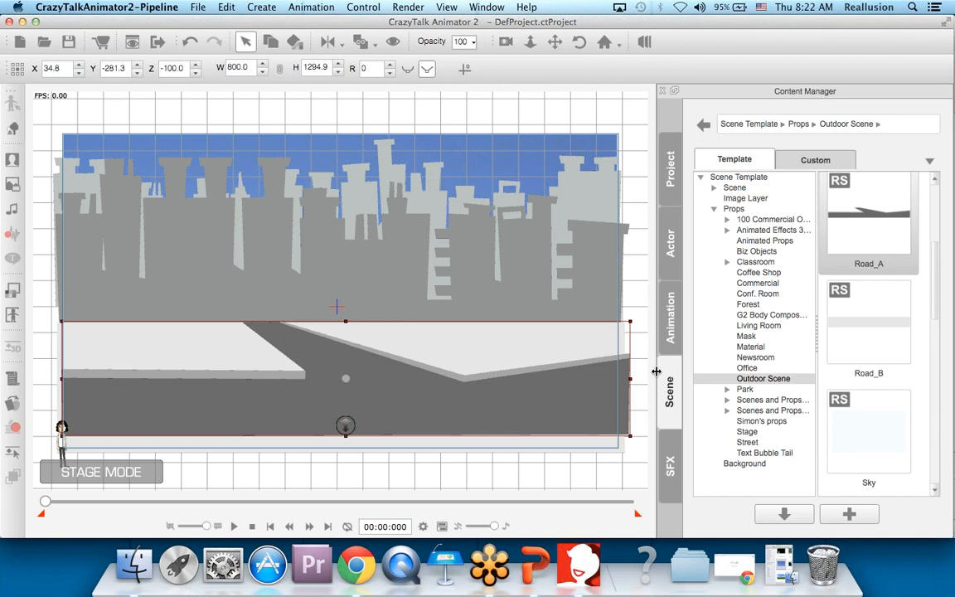
left_click(643, 325)
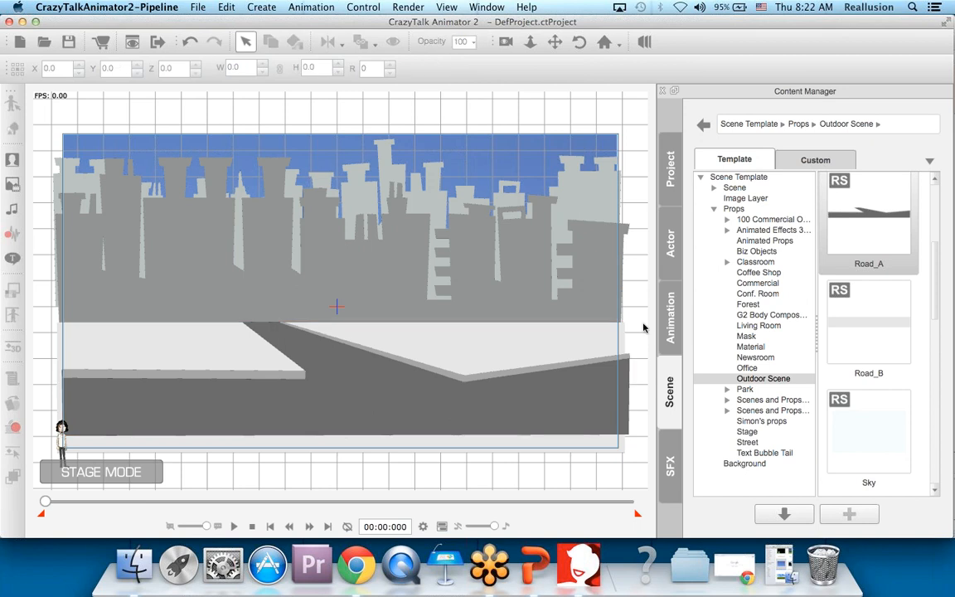
Examine the skyline and road layers from an angle in the 3D view, returning to the front view.
left_click(646, 41)
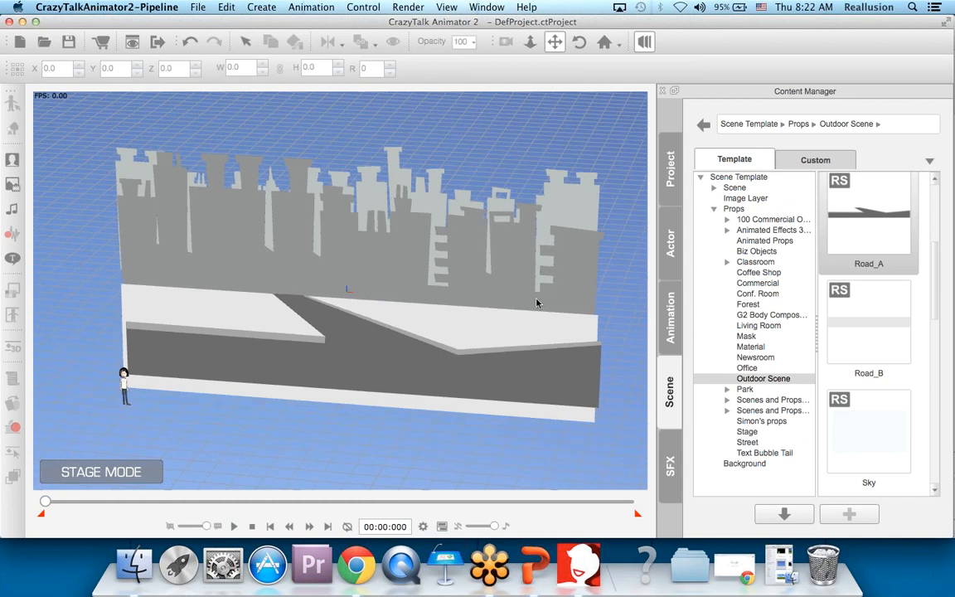
left_click_drag(524, 296, 369, 317)
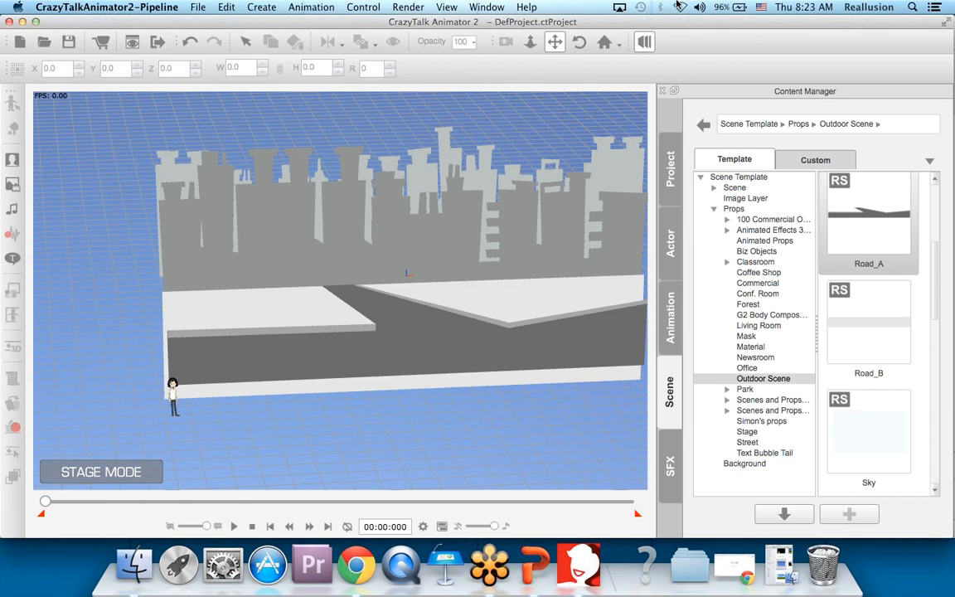
left_click(644, 42)
Add a crosswalk prop across the front road's left part and the Crossing_Side prop on the right part.
left_click_drag(939, 289, 939, 223)
double_click(868, 217)
left_click_drag(330, 297, 354, 396)
left_click_drag(868, 328, 632, 407)
Place the Store_A prop at the back of the left sidewalk and scale it to about 171.
scroll(938, 283, "down", 2)
scroll(939, 283, "down", 10)
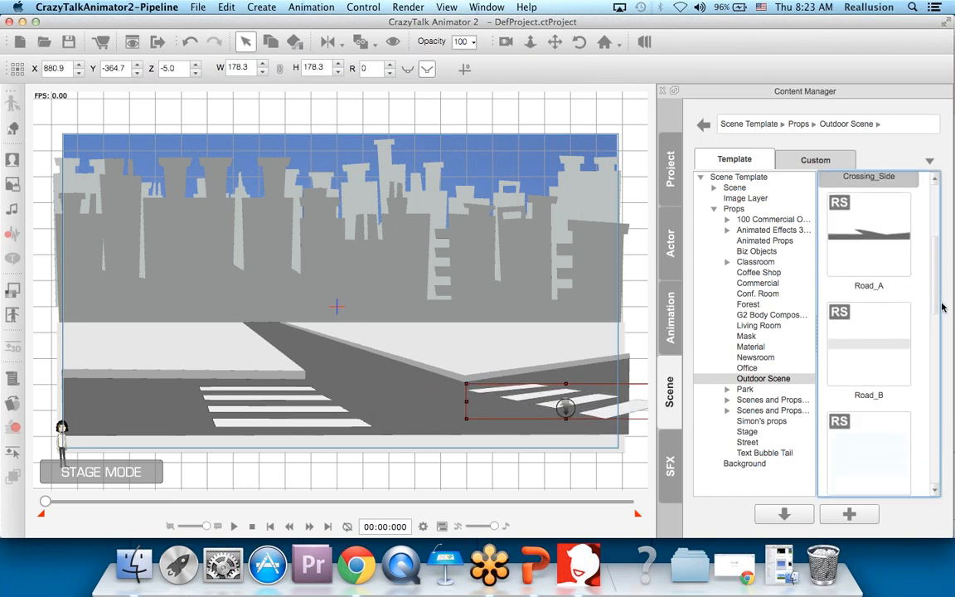
scroll(941, 393, "down", 2)
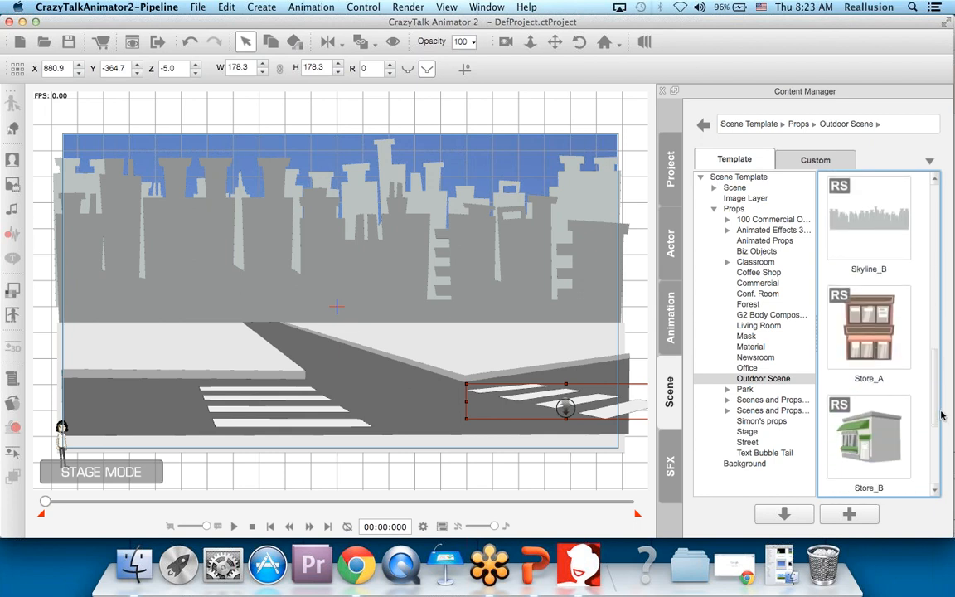
left_click_drag(867, 334, 131, 298)
left_click_drag(133, 224, 155, 280)
left_click_drag(191, 205, 156, 251)
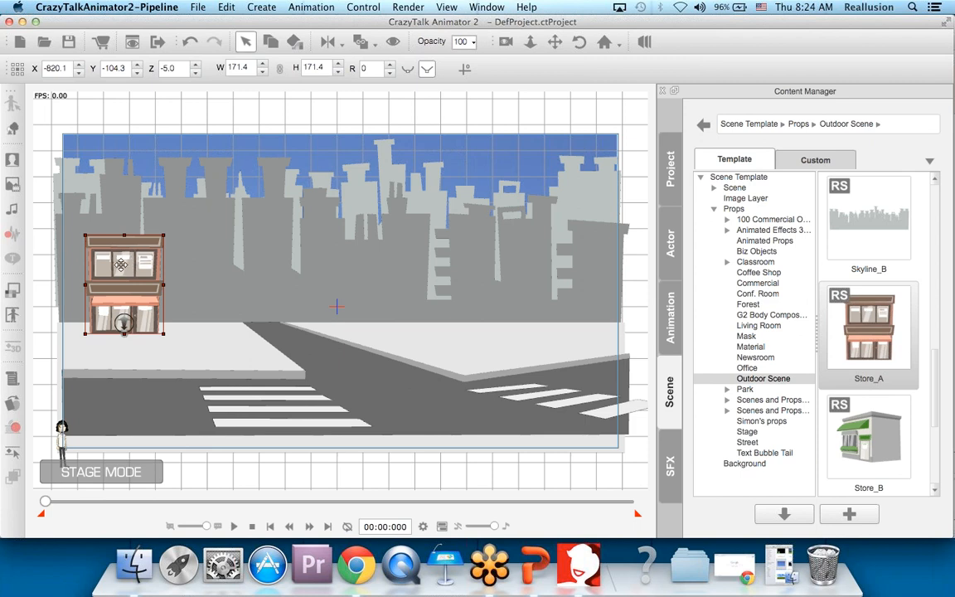
Duplicate the Store_A building beside the first and move both stores to the frame's left edge.
left_click_drag(121, 265, 201, 265)
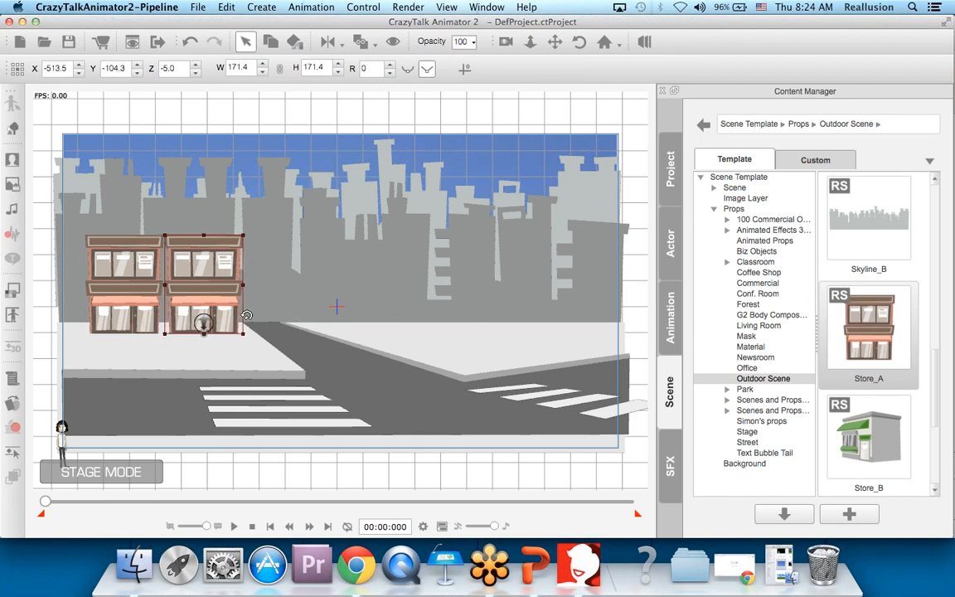
left_click(141, 271, "super")
left_click_drag(224, 293, 192, 300)
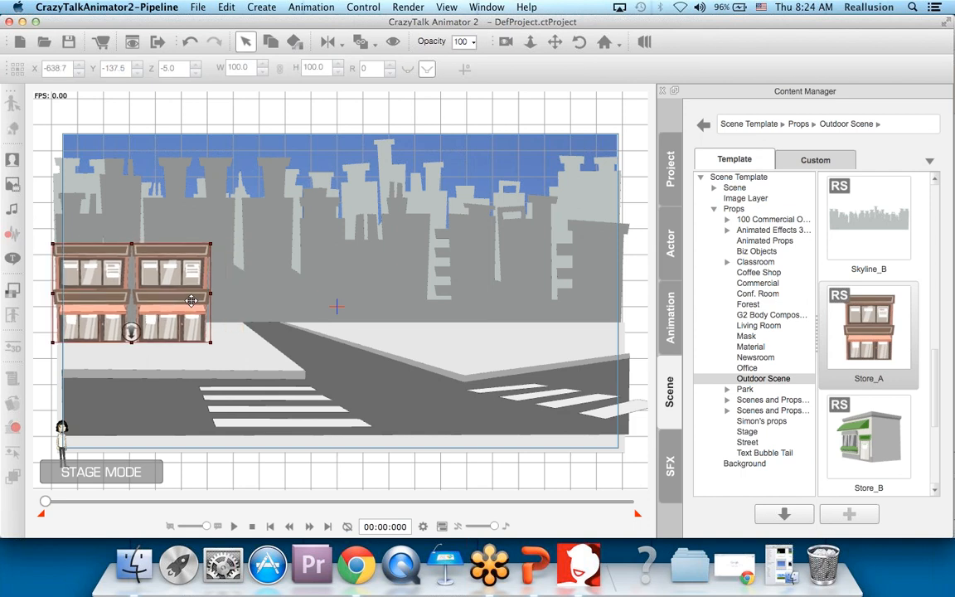
Place two overlapping Store_B props on the right sidewalk and enlarge the front one to about 311.
left_click_drag(862, 436, 437, 292)
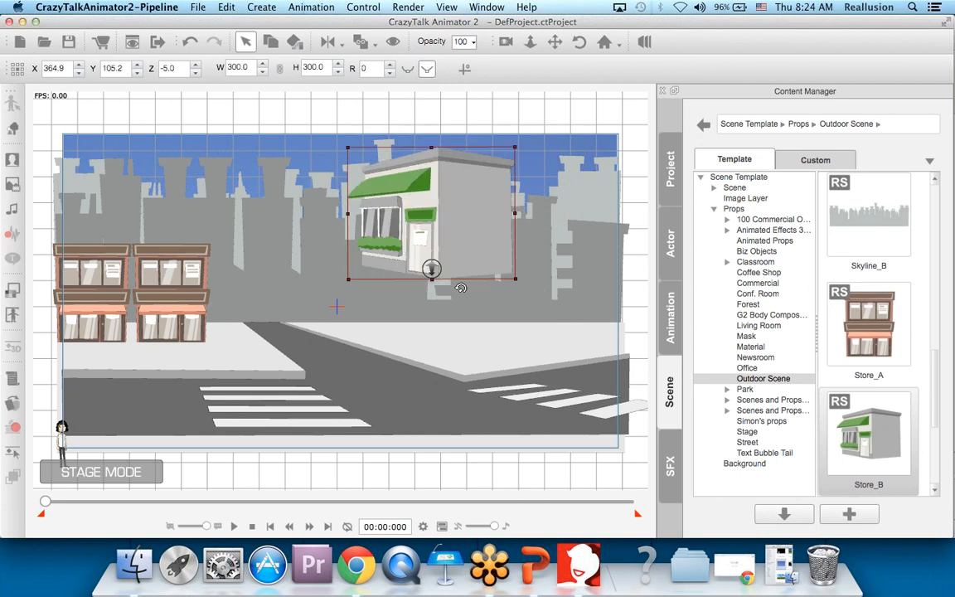
left_click_drag(479, 258, 524, 329)
left_click_drag(559, 207, 511, 281)
left_click_drag(857, 425, 581, 327)
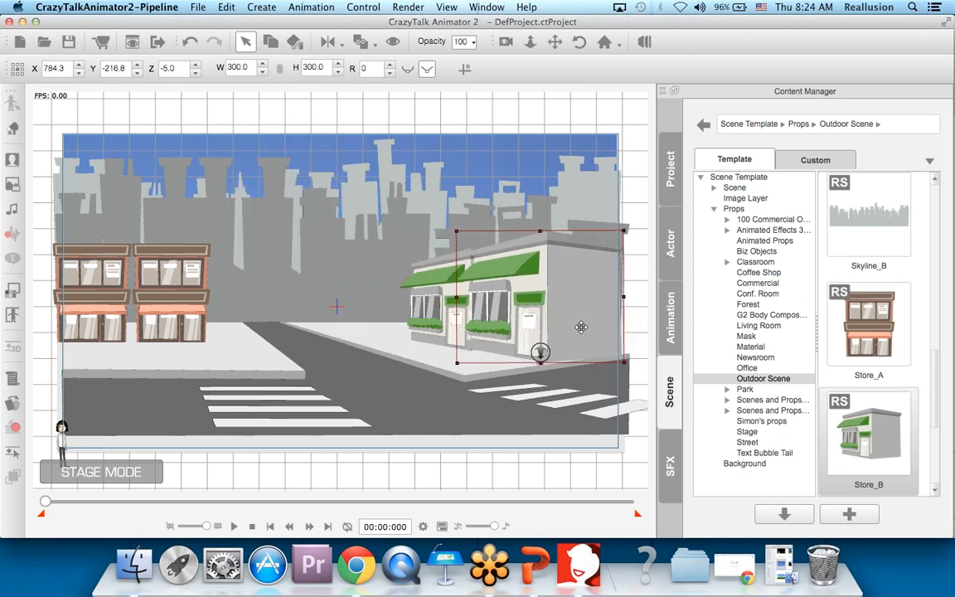
left_click_drag(625, 227, 606, 263)
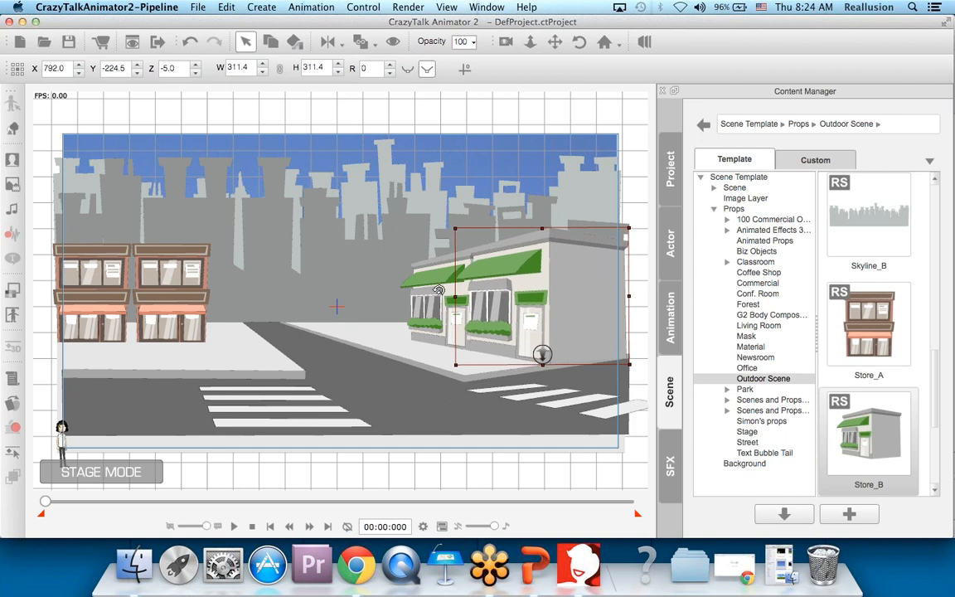
Scale down both green stores together and move them further back on the right sidewalk.
left_click_drag(568, 208, 600, 259)
left_click_drag(554, 290, 518, 274)
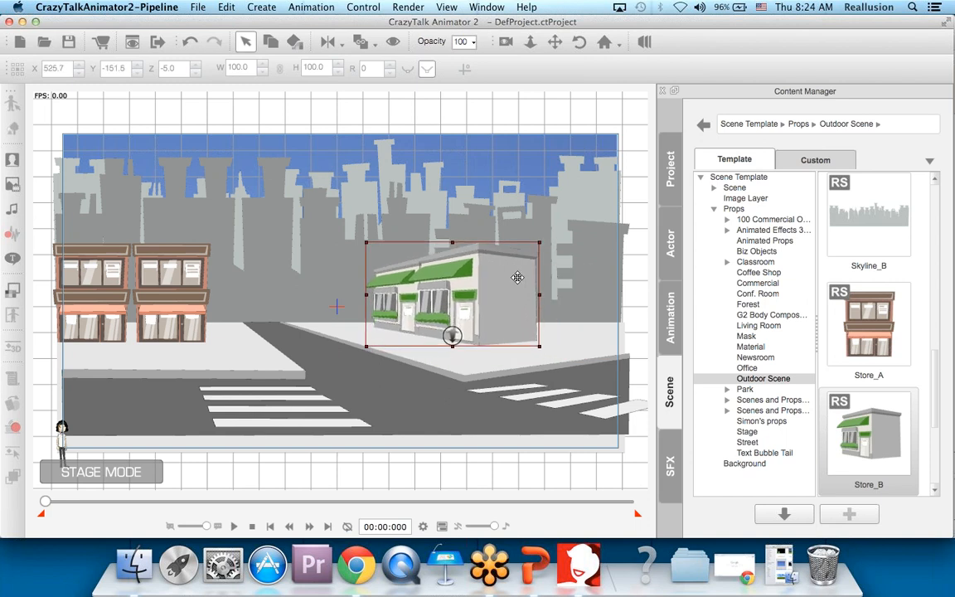
left_click(535, 394)
left_click(639, 255)
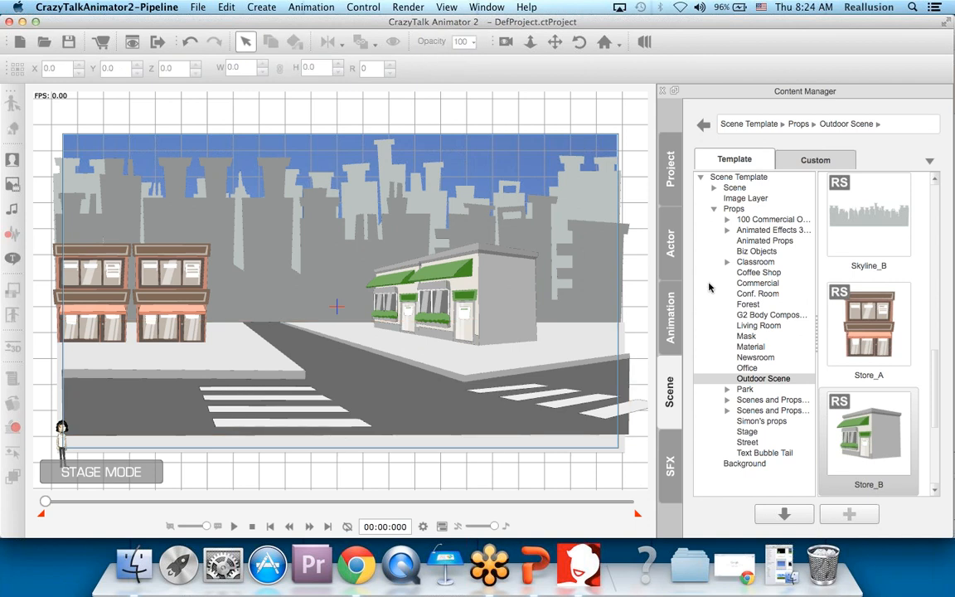
Add the Street Lamp prop and position it on the sidewalk in front of the nearer green store.
scroll(936, 373, "down", 5)
left_click_drag(887, 348, 378, 347)
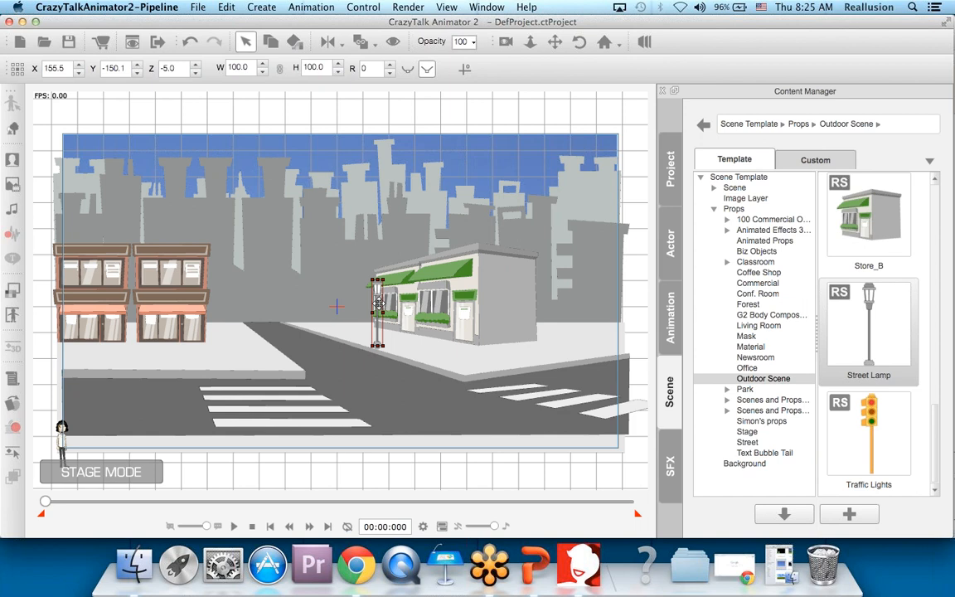
left_click(390, 378)
scroll(390, 377, "up", 5)
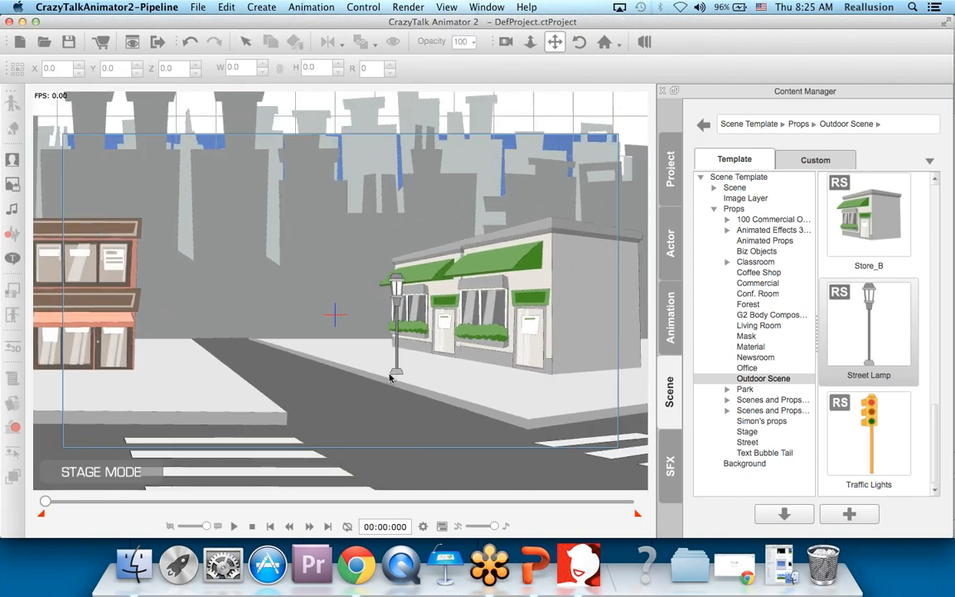
scroll(426, 372, "down", 3)
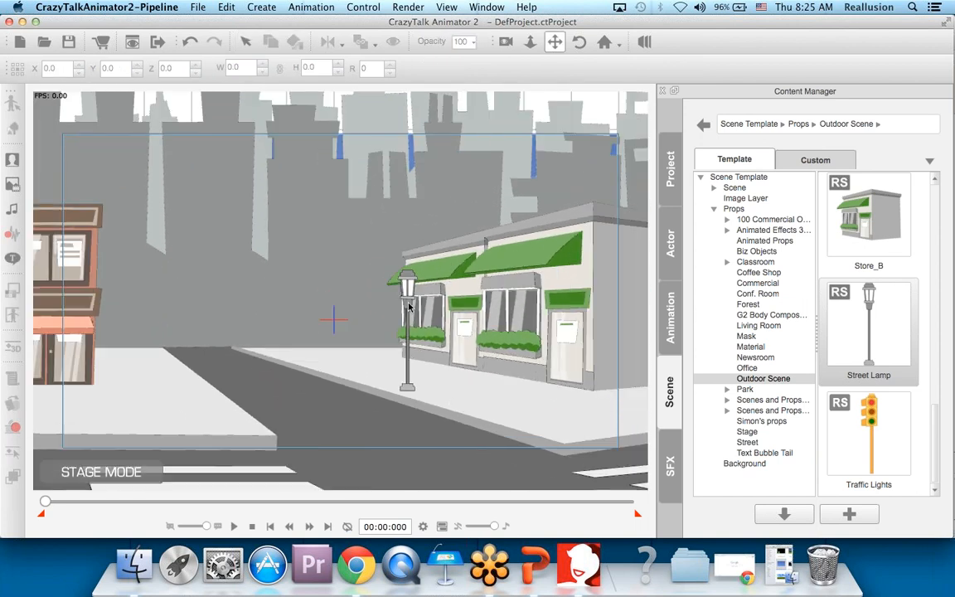
left_click_drag(408, 305, 552, 342)
Place the Traffic Lights prop near the left sidewalk's corner at a size of about 80.
left_click_drag(866, 431, 189, 351)
left_click_drag(207, 248, 217, 308)
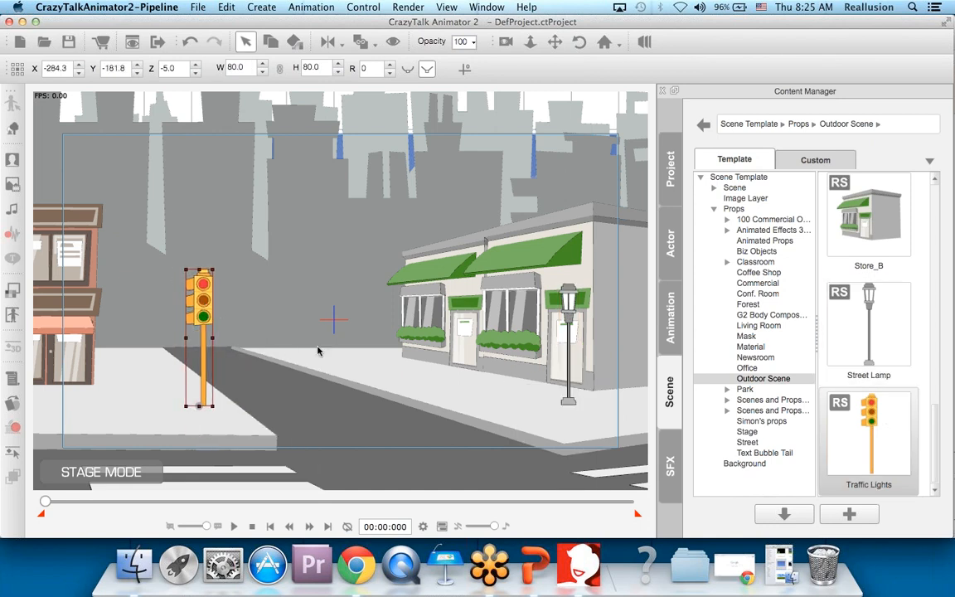
scroll(347, 364, "down", 5)
scroll(347, 370, "up", 3)
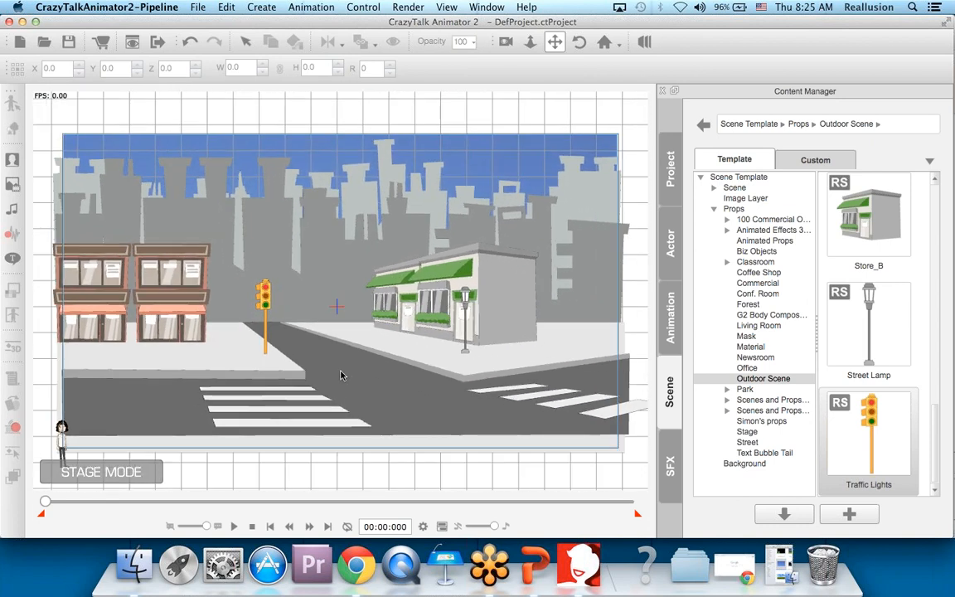
Examine the street scene with its stores and lights from several angles in 3D, returning to the front view.
left_click(644, 41)
left_click_drag(472, 352, 462, 350)
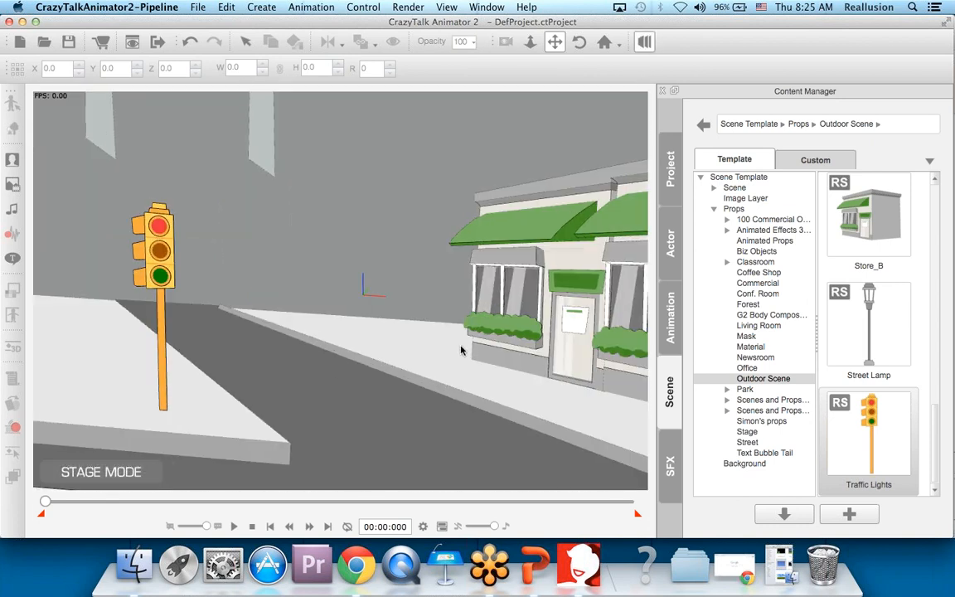
scroll(462, 346, "down", 5)
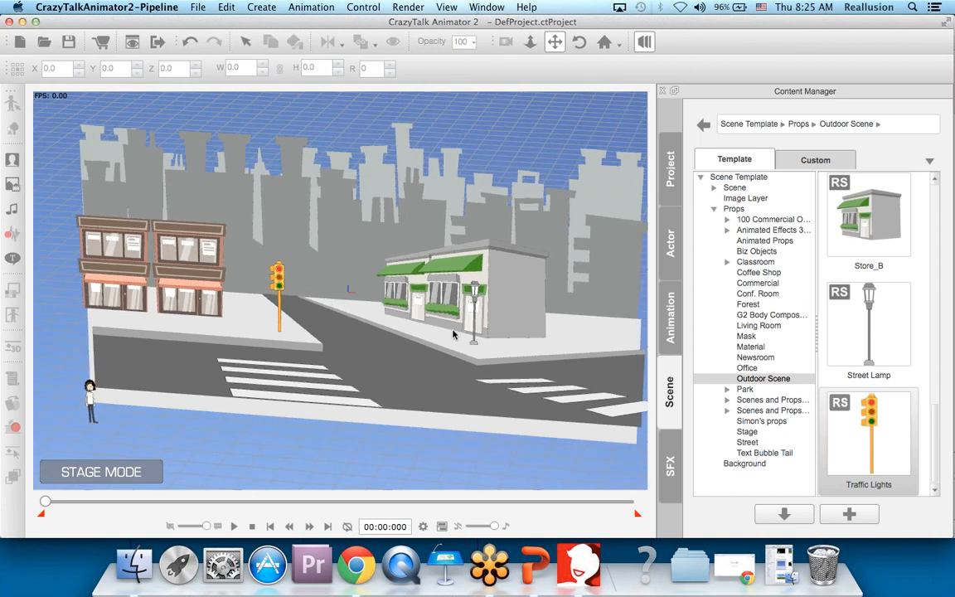
left_click_drag(436, 332, 510, 310)
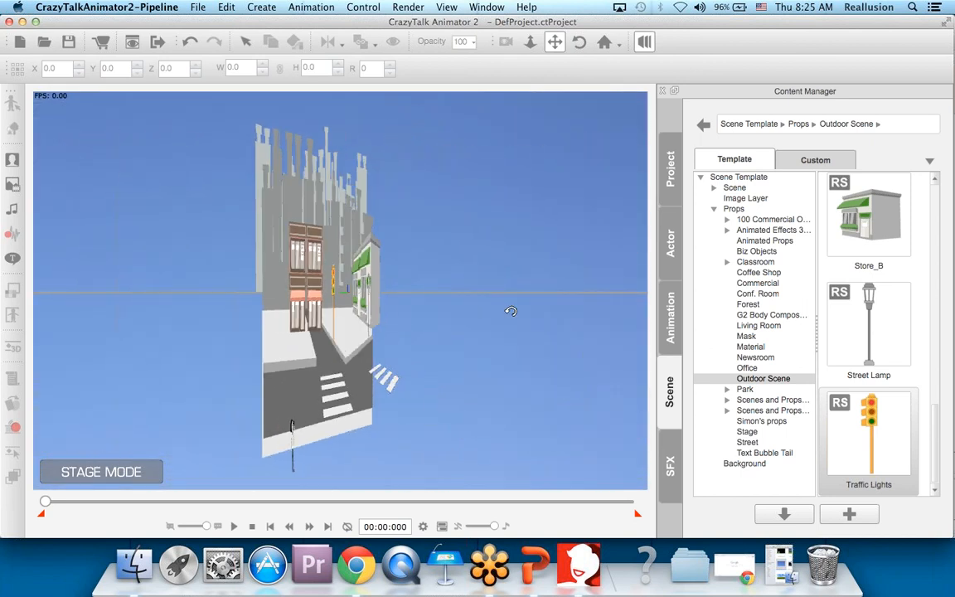
left_click_drag(337, 349, 398, 325)
left_click(645, 43)
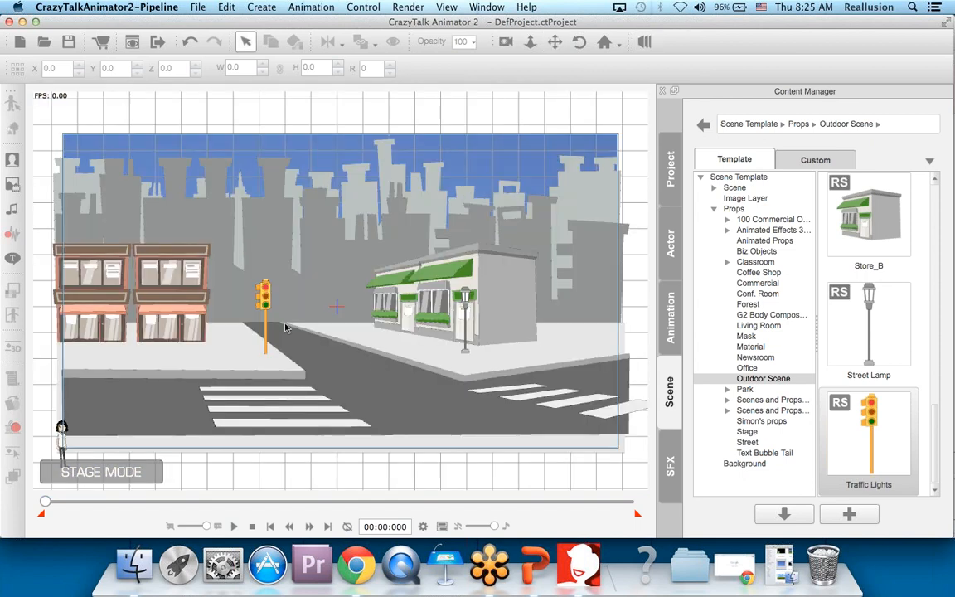
Switch to PowerPoint, show the Step 3 slide on animating a 2D character in 3D space, and return to CrazyTalk Animator.
key("super+Tab")
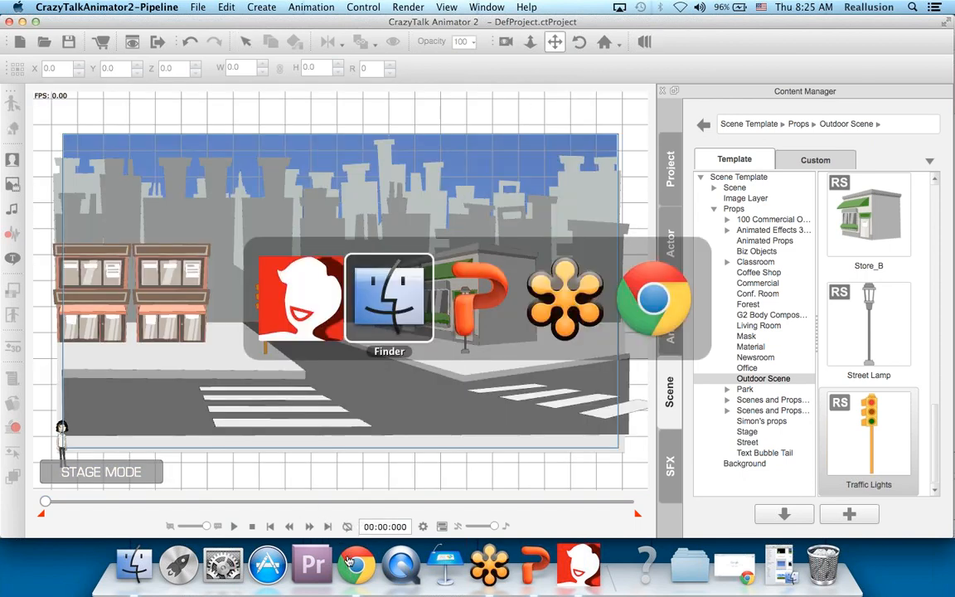
key("super+Tab")
key("super+Tab")
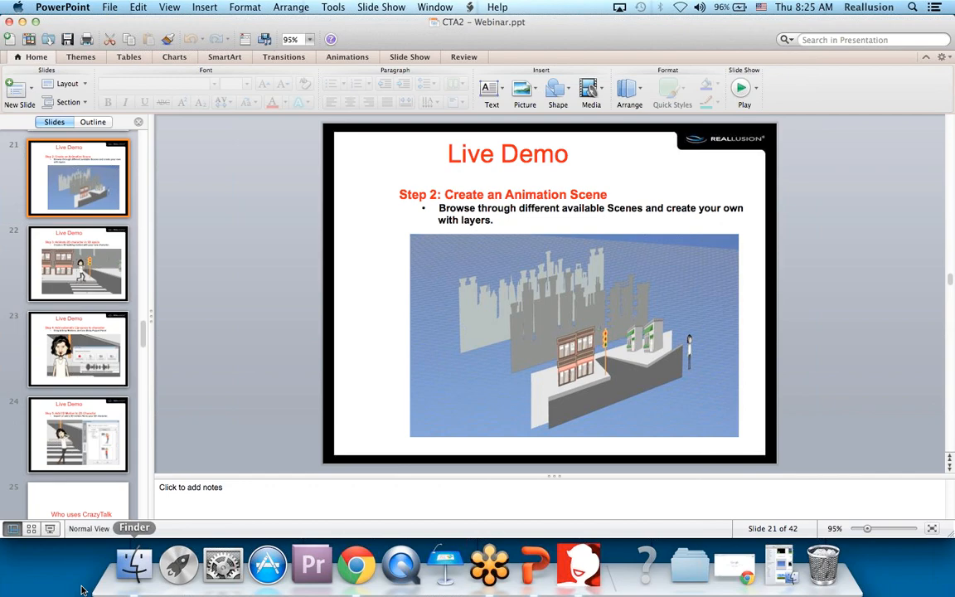
left_click(69, 528)
left_click(165, 250)
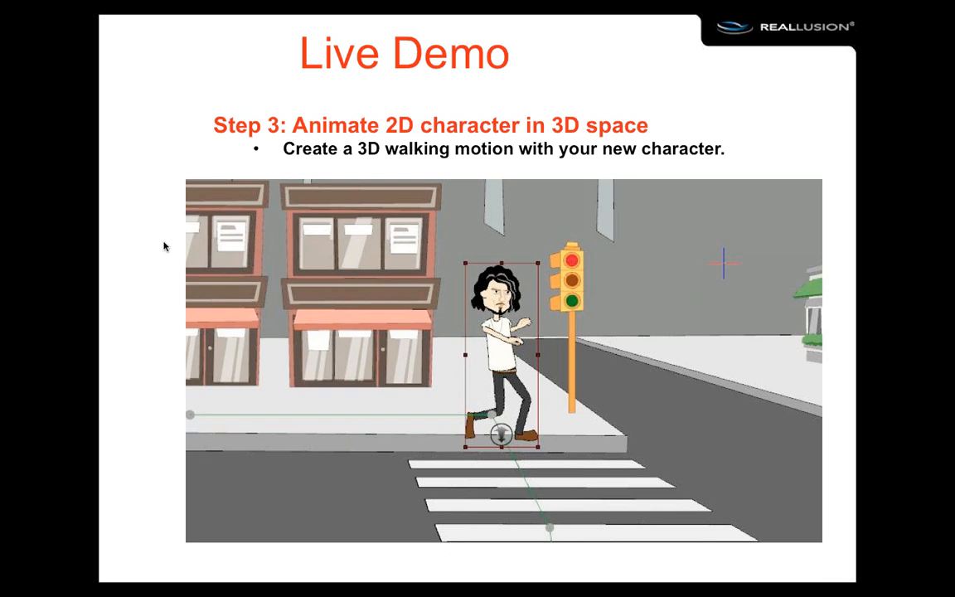
key("Escape")
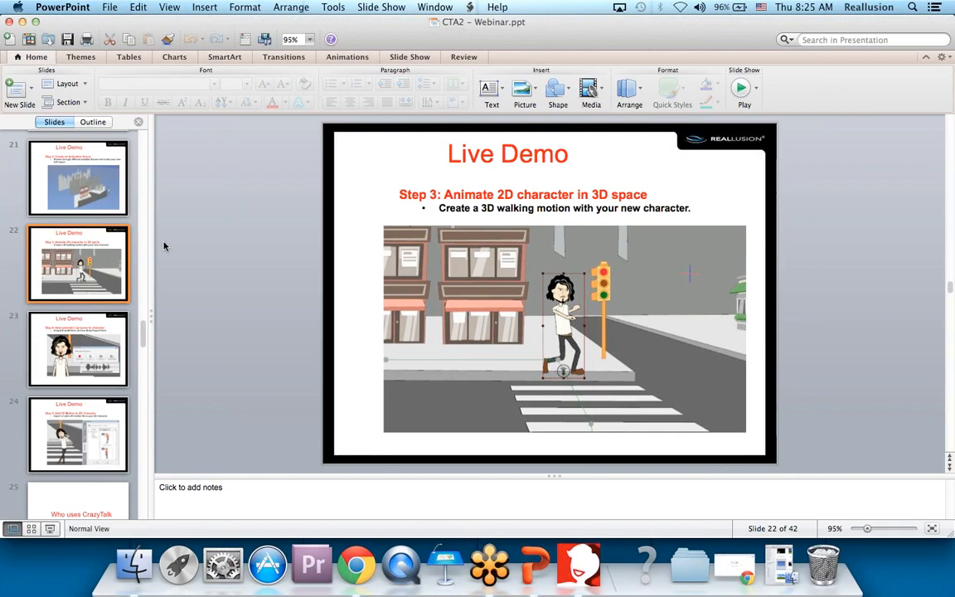
left_click(590, 566)
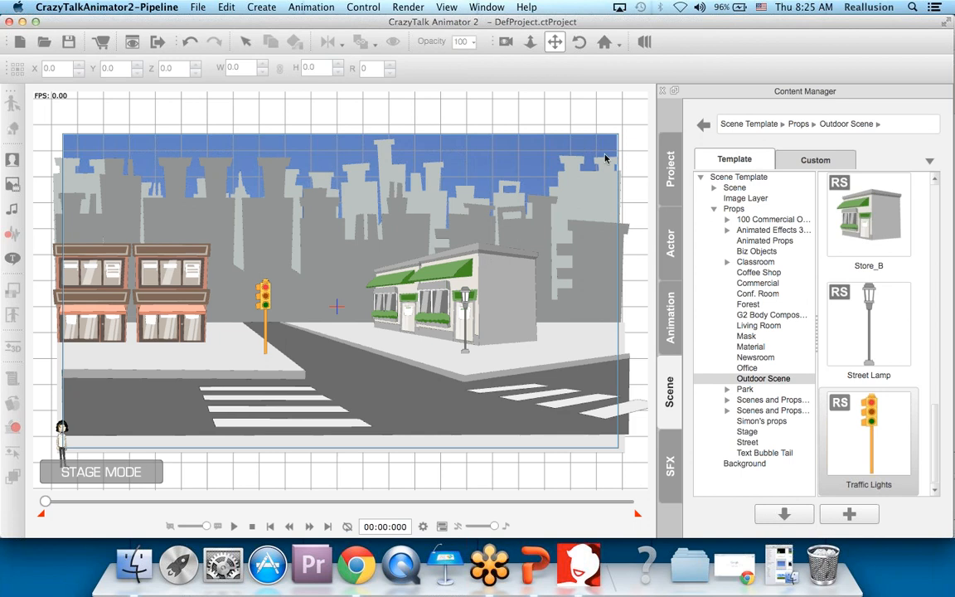
Examine the depth between the character and the scene layers in the 3D view, returning to the front view.
left_click(644, 42)
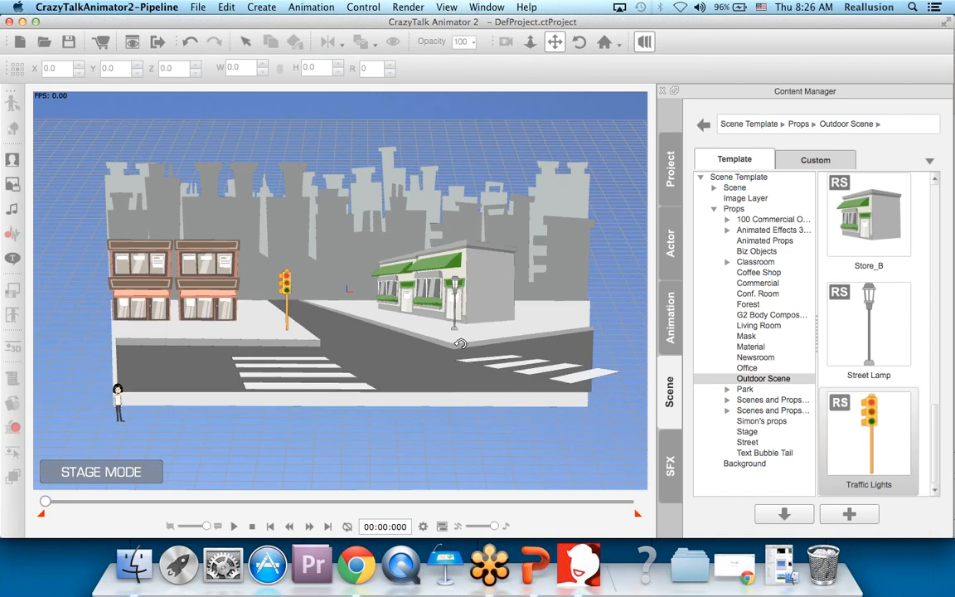
left_click_drag(460, 343, 532, 313)
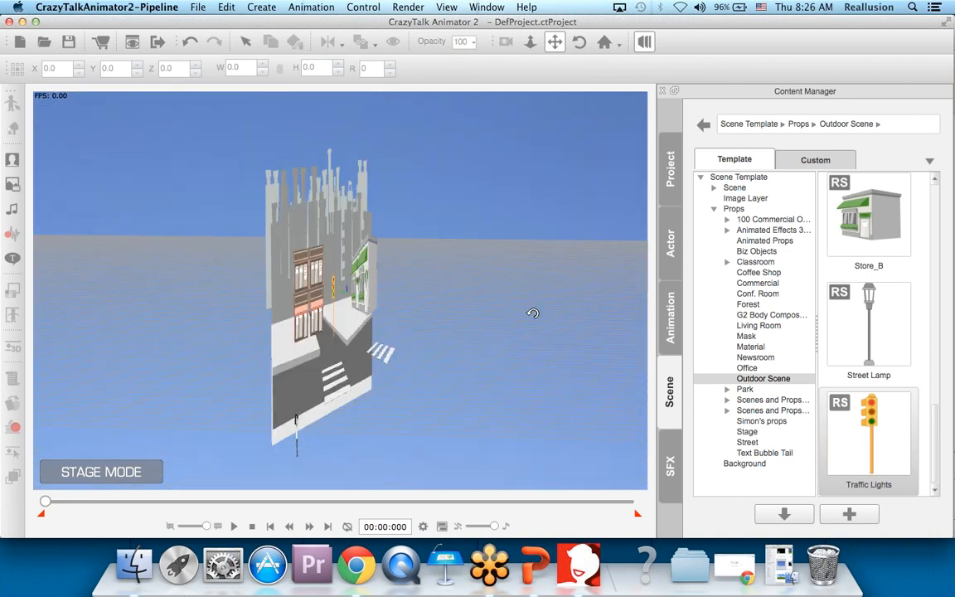
left_click(646, 41)
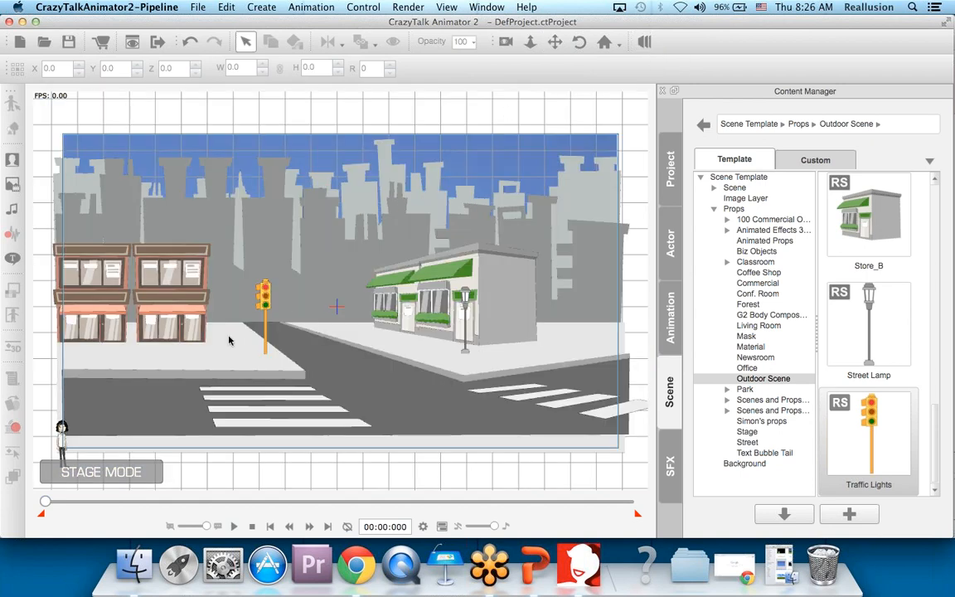
Enlarge the character to about 295 and move it onto the sidewalk in front of the brown storefronts.
key("x")
scroll(196, 370, "up", 3)
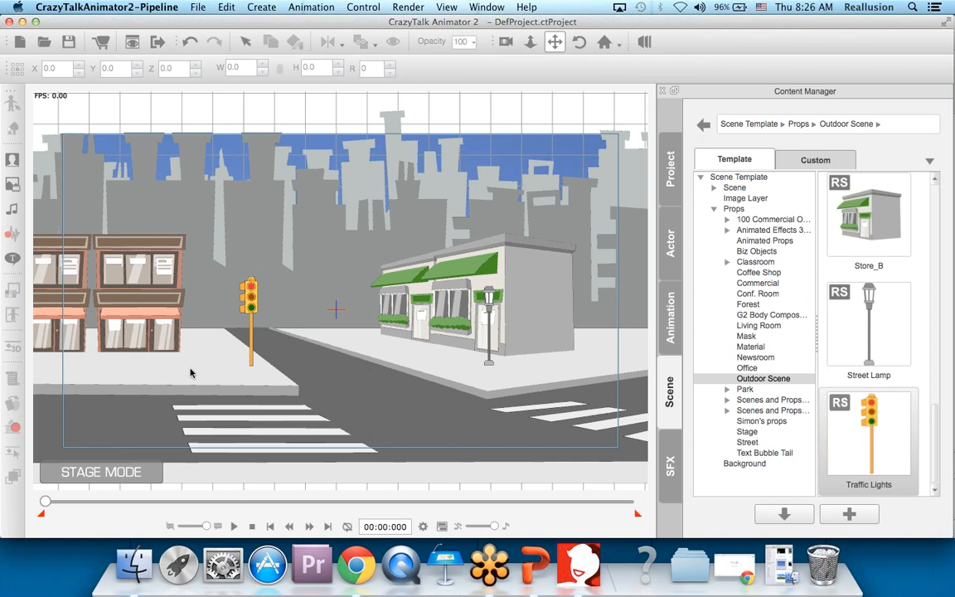
scroll(189, 374, "up", 2)
left_click_drag(188, 375, 462, 292)
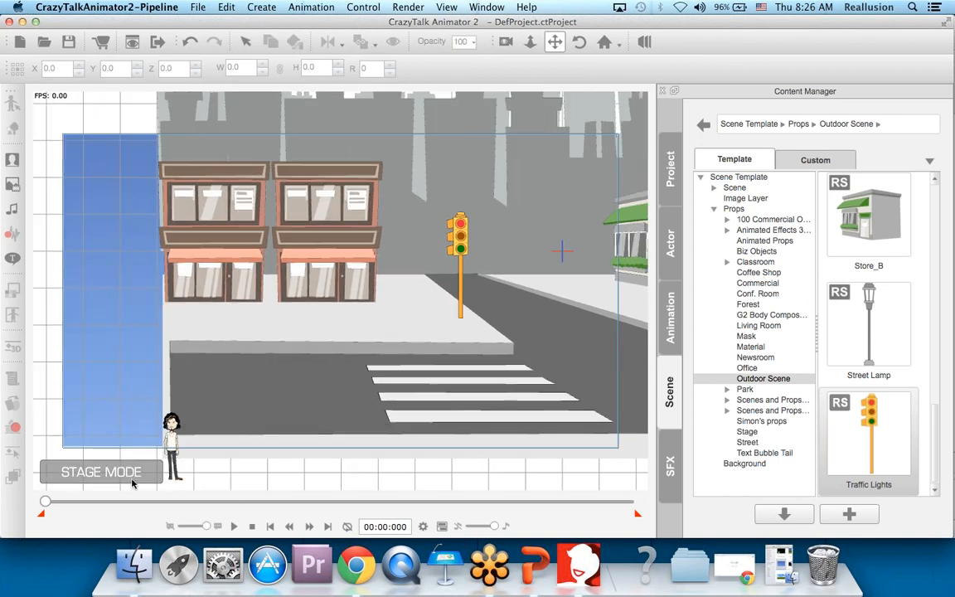
key("q")
left_click(173, 431)
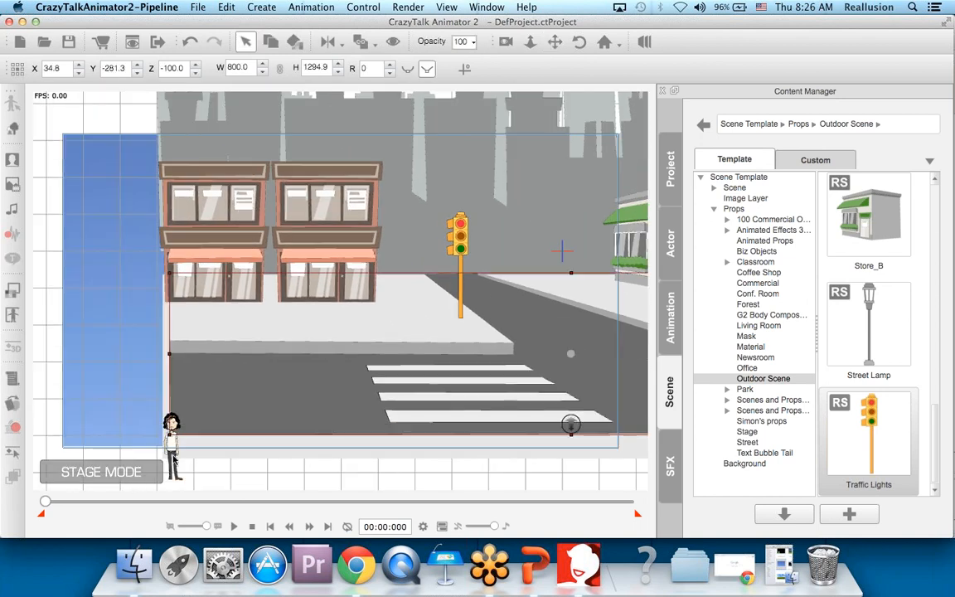
left_click(158, 416)
left_click_drag(168, 367, 288, 297)
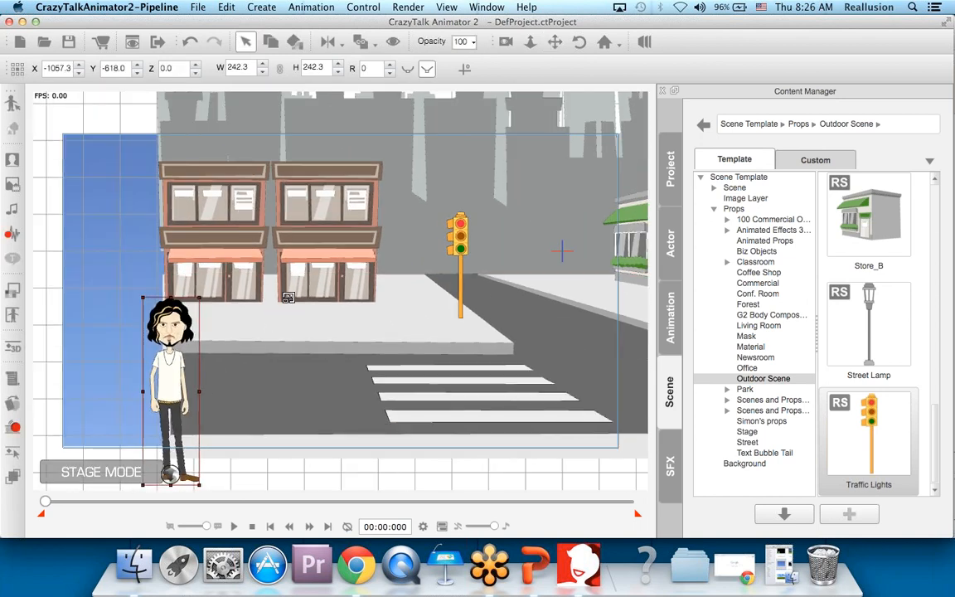
left_click_drag(159, 329, 215, 202)
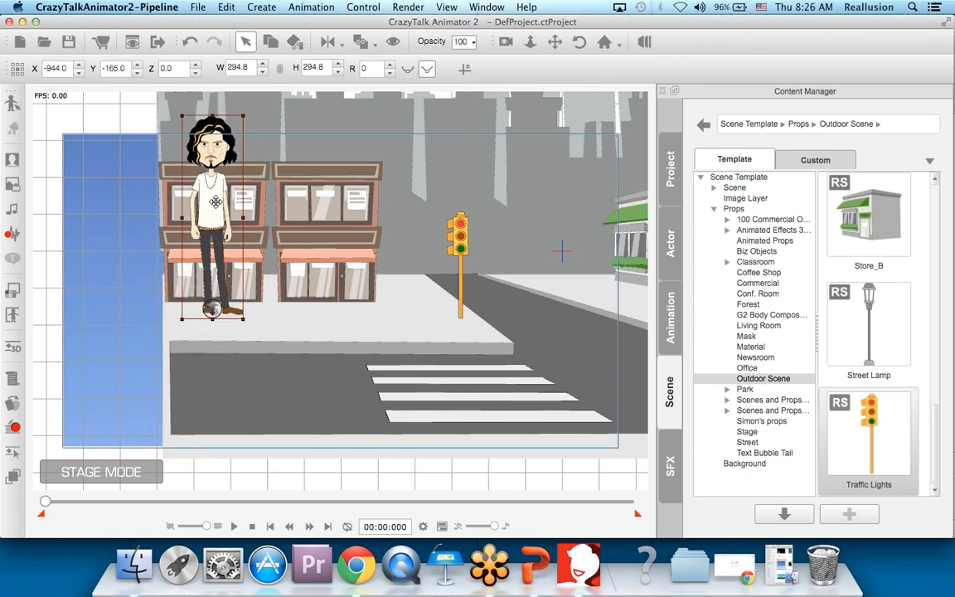
Scale the character down to about 185 so it fits the storefronts, and frame the sidewalk corner around it.
key("w")
left_click_drag(355, 351, 358, 398)
scroll(193, 415, "up", 3)
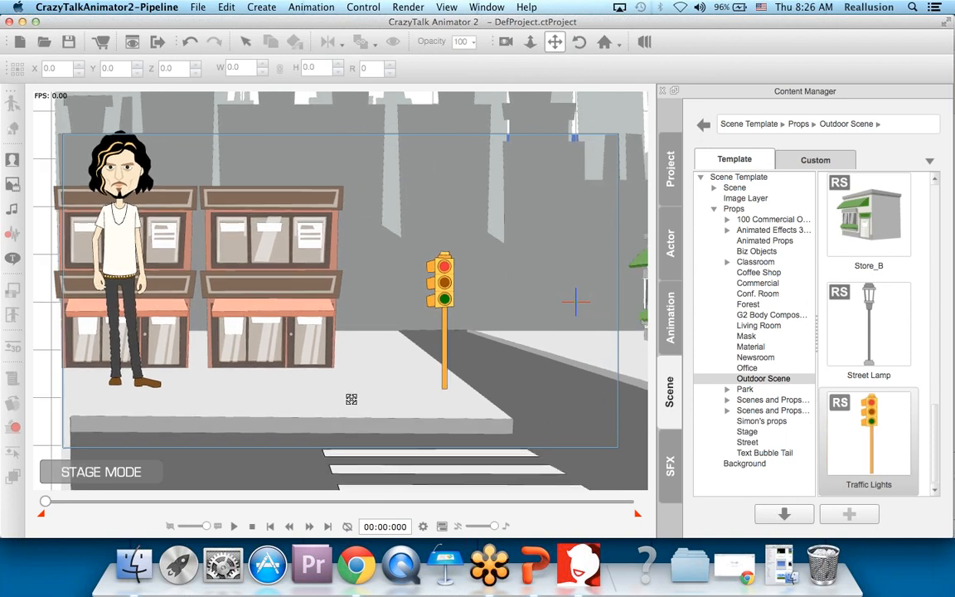
left_click(117, 184)
left_click_drag(160, 133, 126, 230)
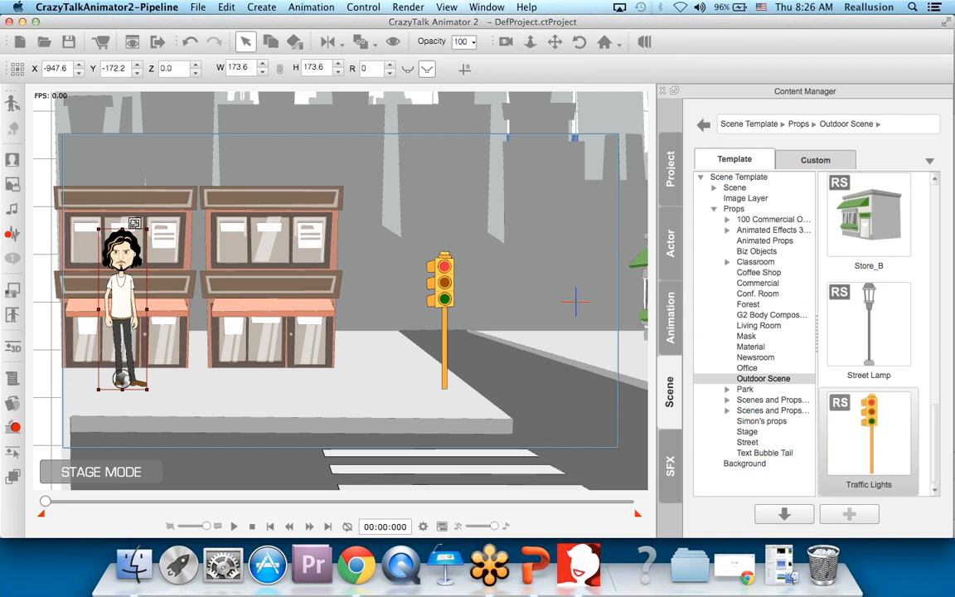
scroll(137, 272, "up", 2)
scroll(137, 272, "up", 1)
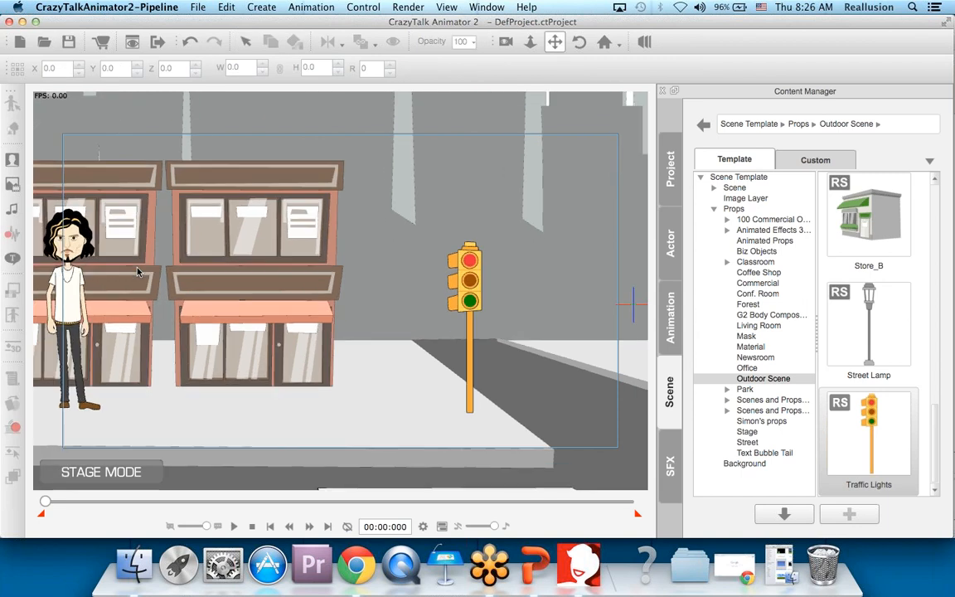
left_click(67, 260)
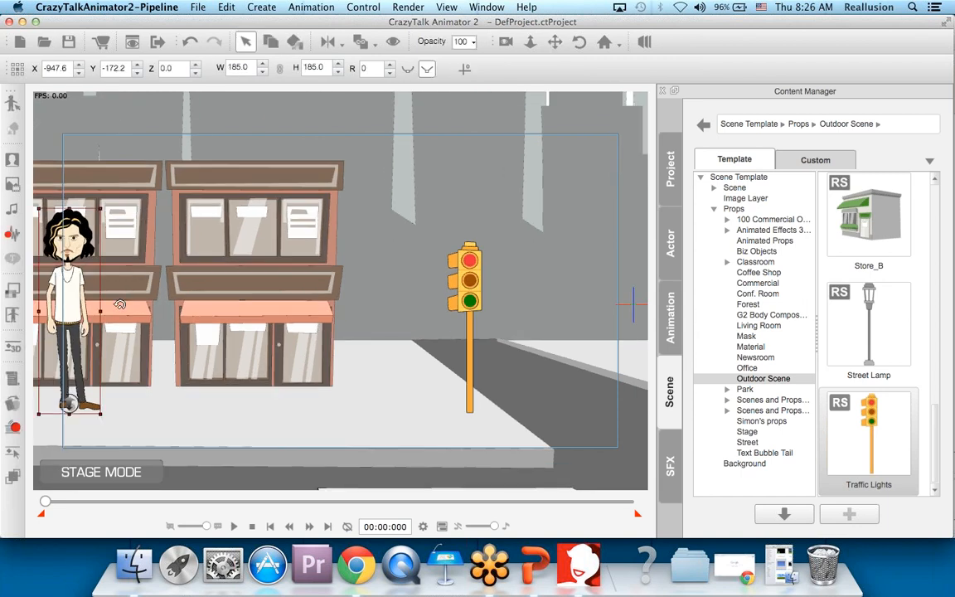
left_click(149, 312)
left_click_drag(149, 313, 193, 290)
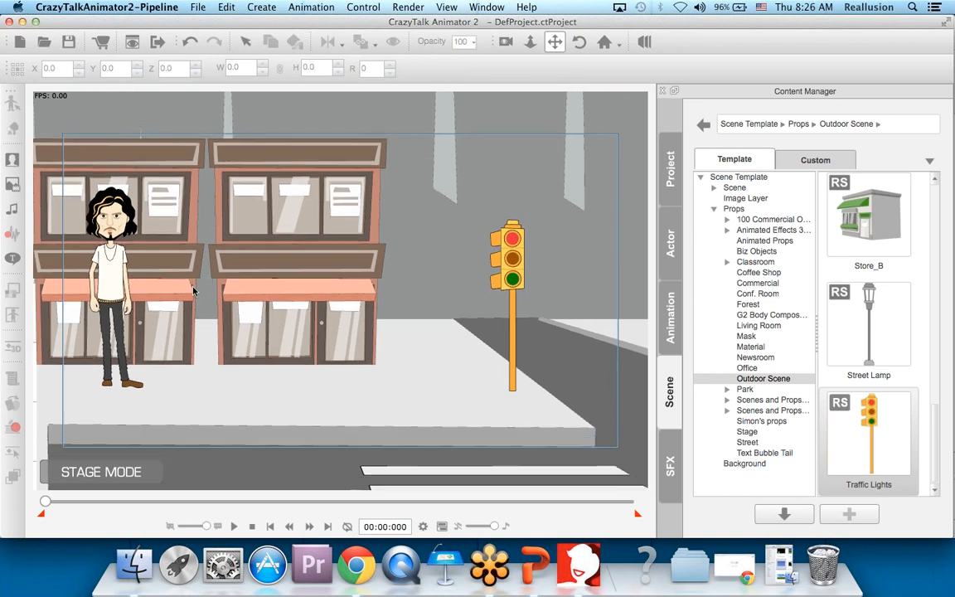
Try the character's viewing angles in the 3D Motion Key Editor, and turn the character to a side profile facing the traffic light.
left_click(112, 286)
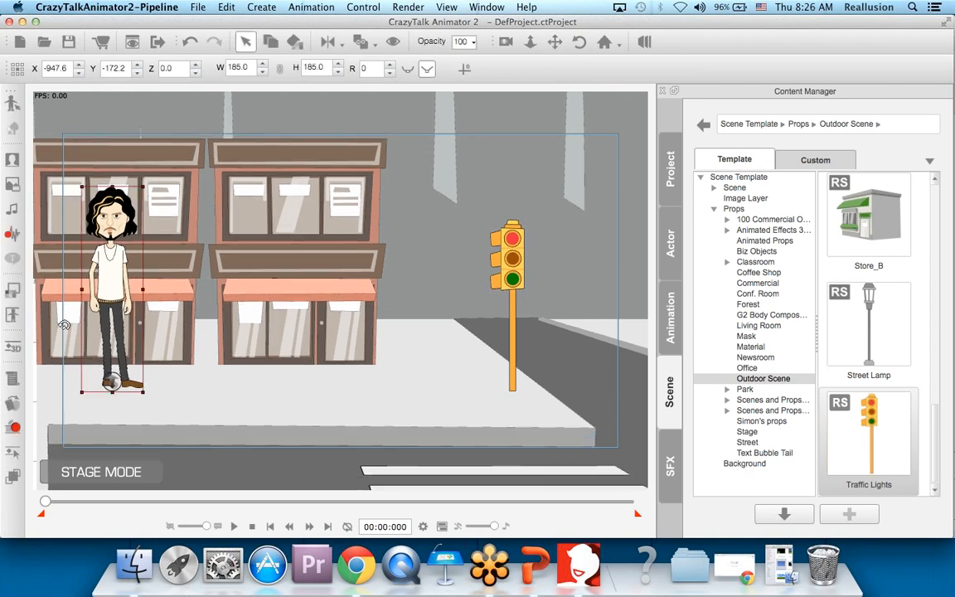
left_click(15, 347)
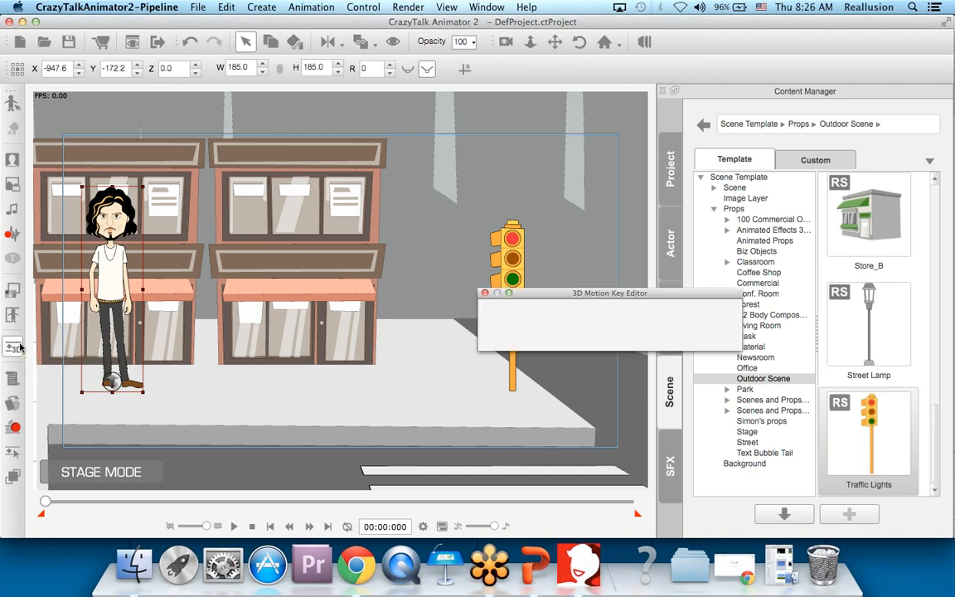
left_click_drag(609, 300, 786, 100)
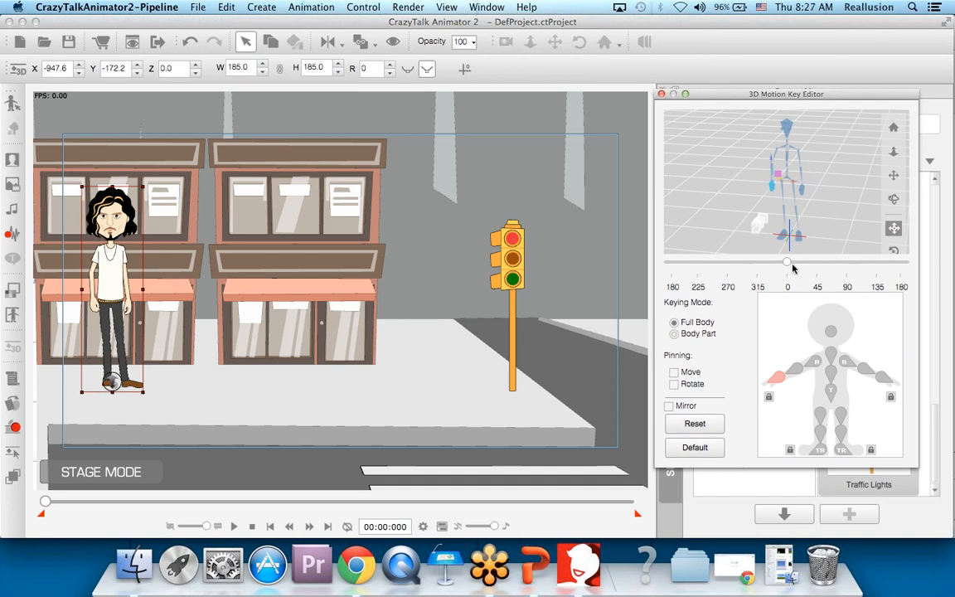
left_click_drag(800, 264, 779, 280)
left_click(661, 94)
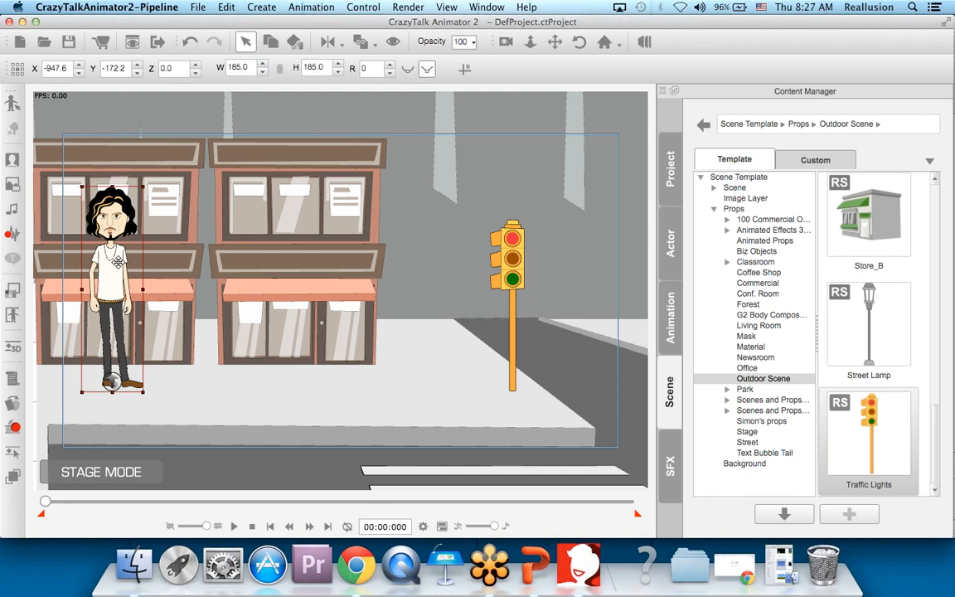
key("Right")
key("Right")
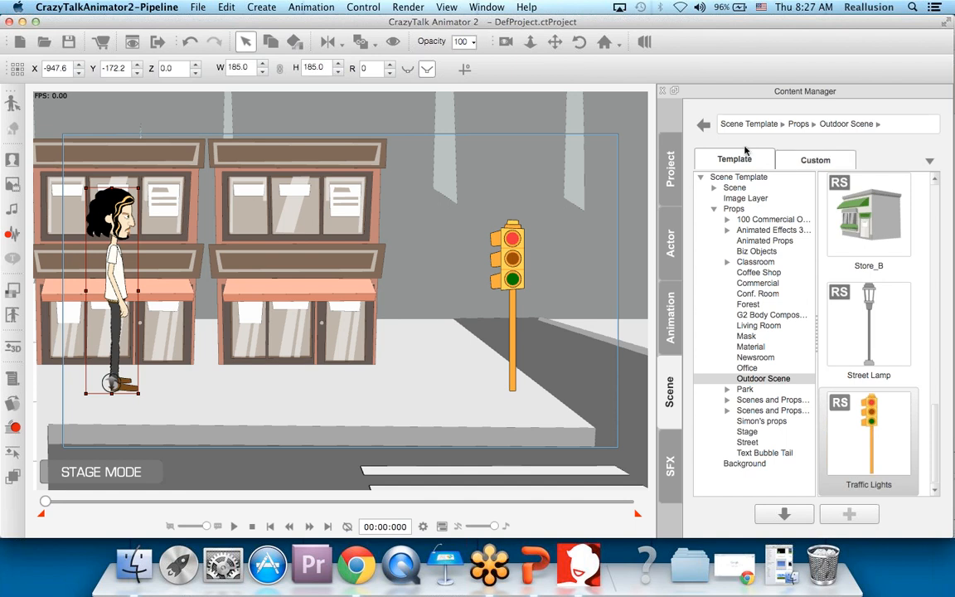
Apply the Walk_Happy motion from the 3D 01_Move templates to the character.
left_click(674, 319)
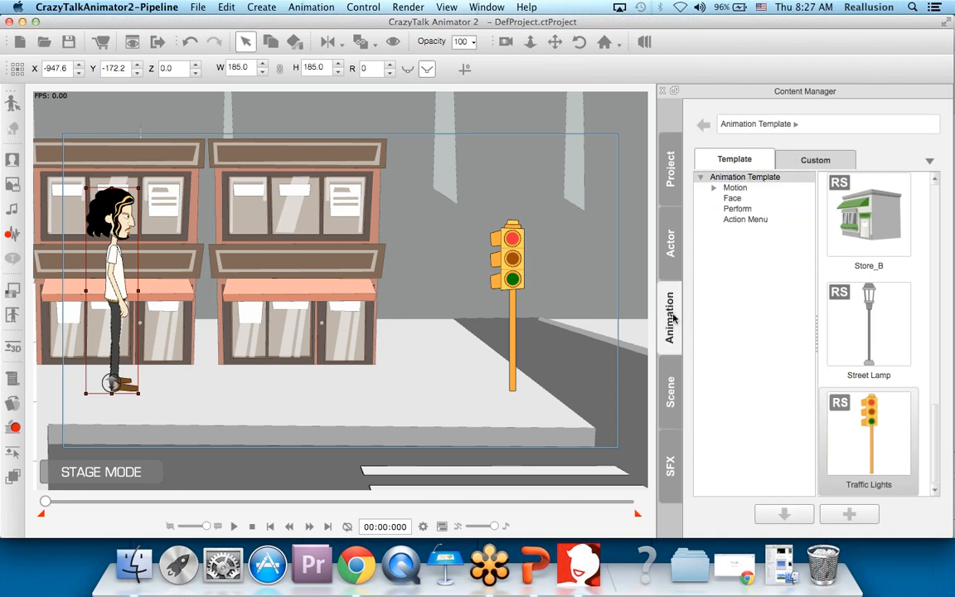
left_click(716, 188)
left_click(734, 188)
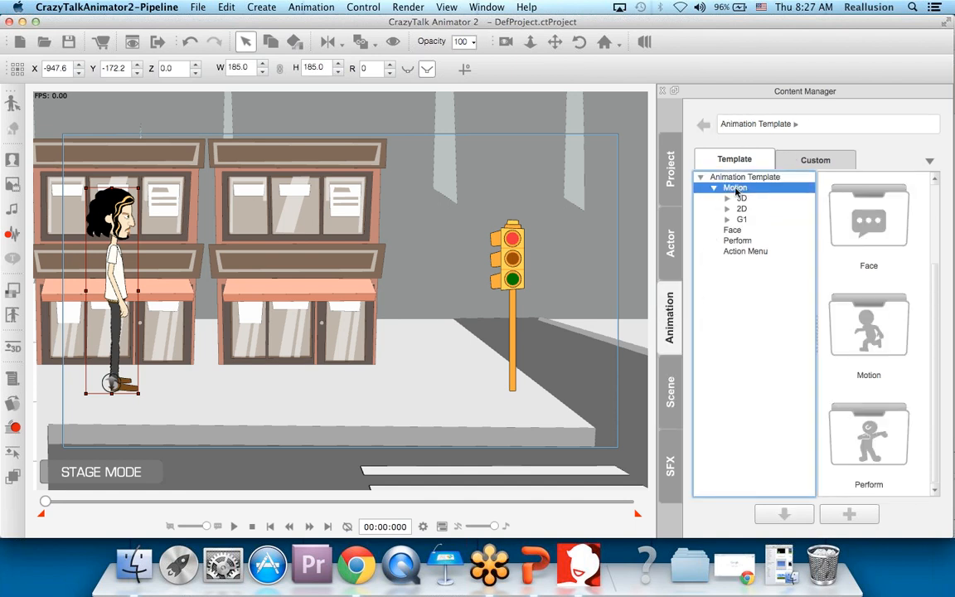
left_click(727, 199)
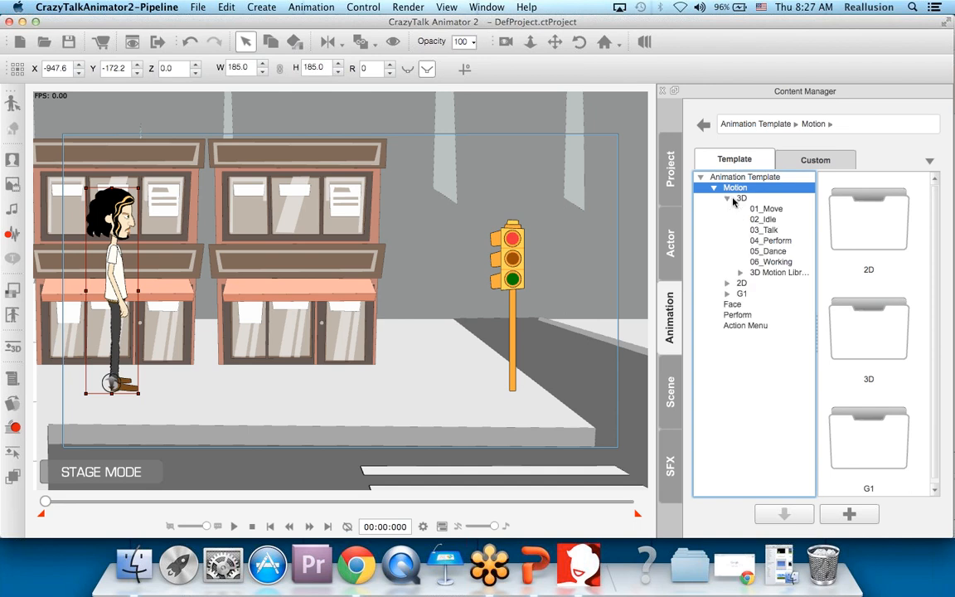
left_click(740, 198)
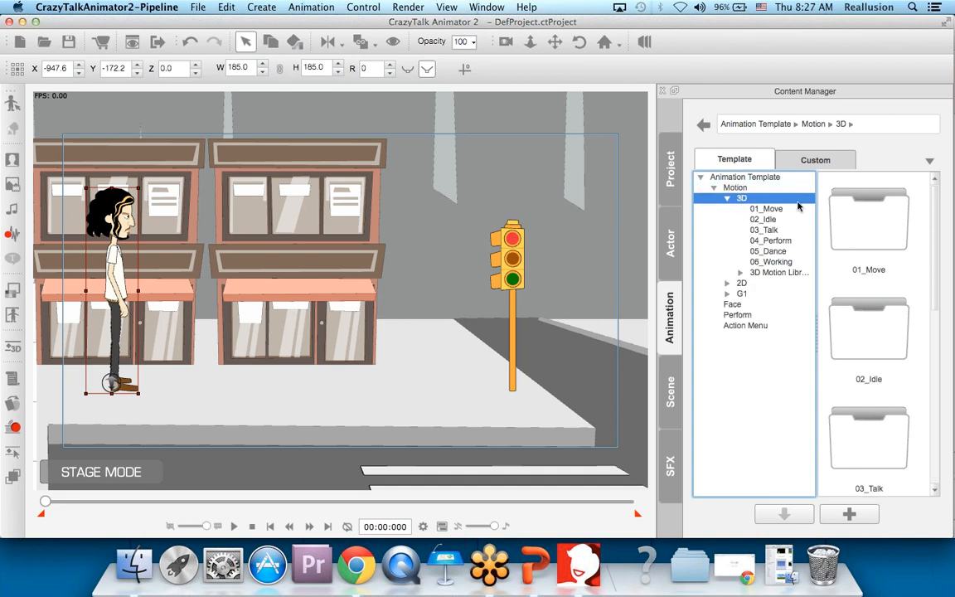
left_click(770, 208)
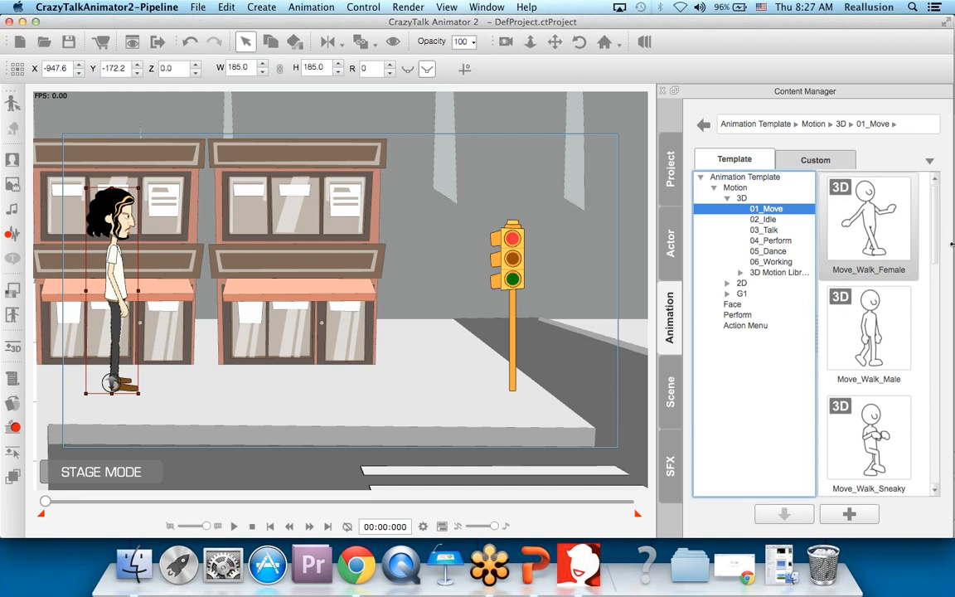
left_click_drag(935, 223, 929, 457)
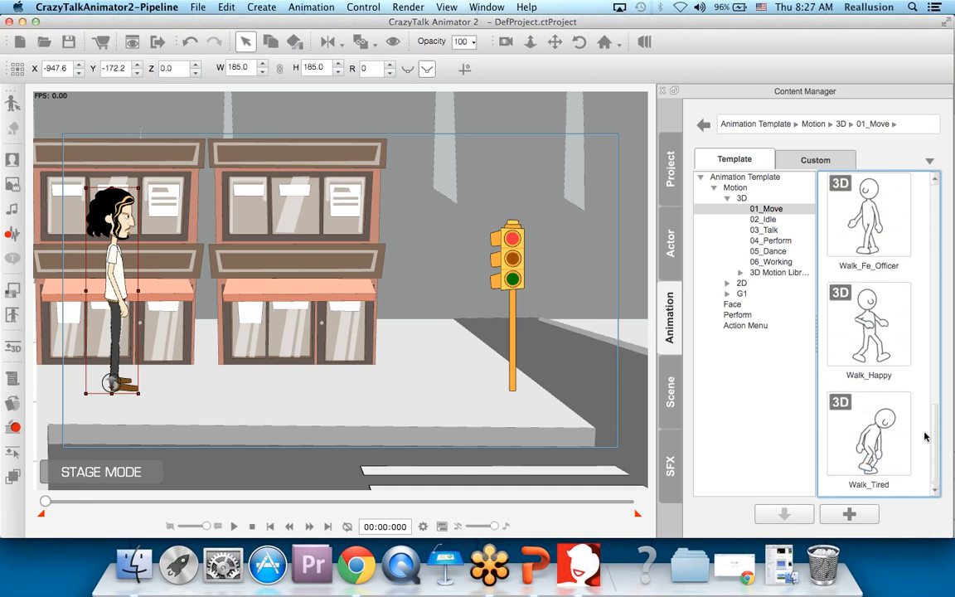
left_click_drag(879, 333, 119, 272)
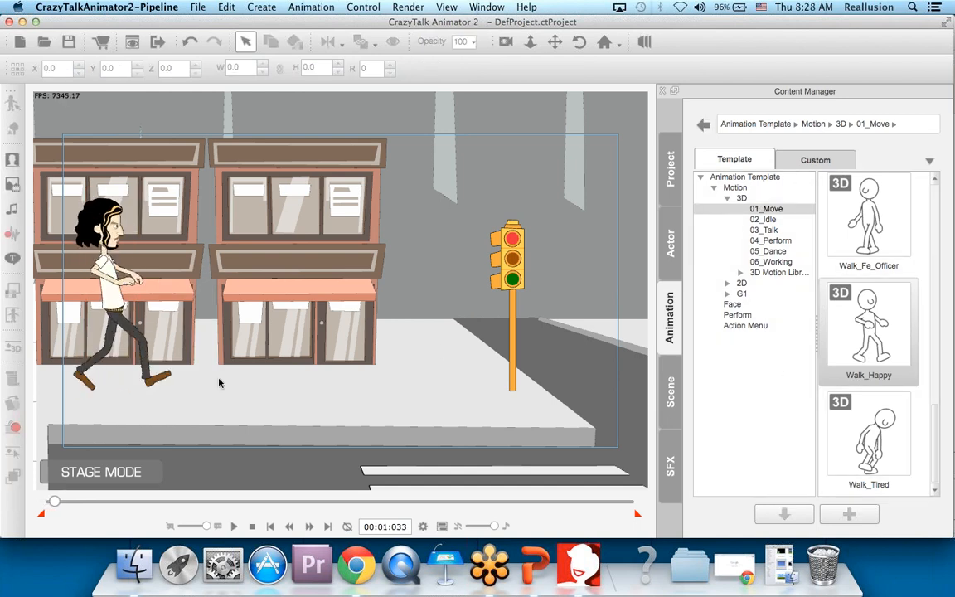
Show the character's 3D Motion track in the Timeline.
left_click(443, 526)
left_click_drag(406, 19, 430, 18)
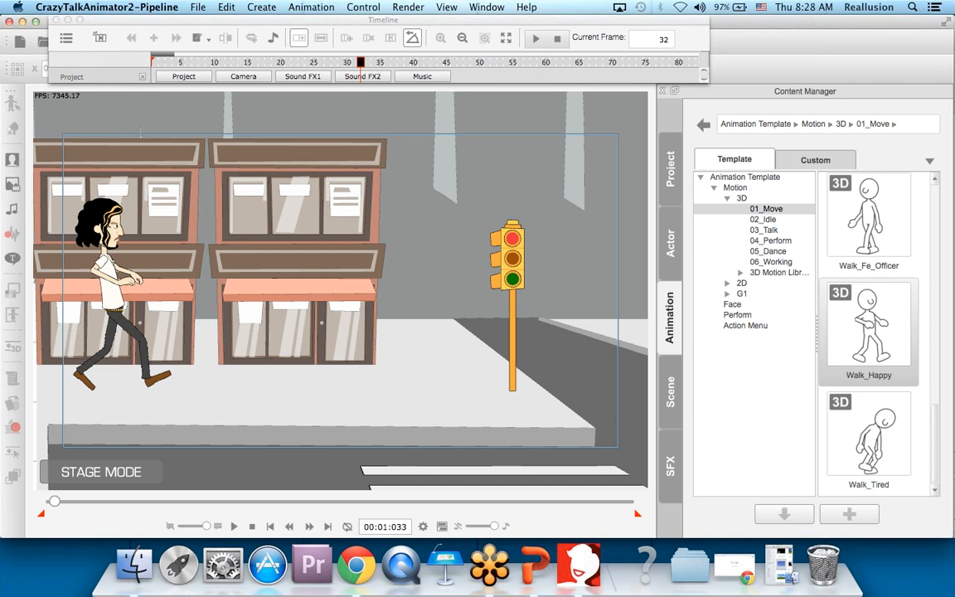
left_click(121, 251)
left_click(99, 38)
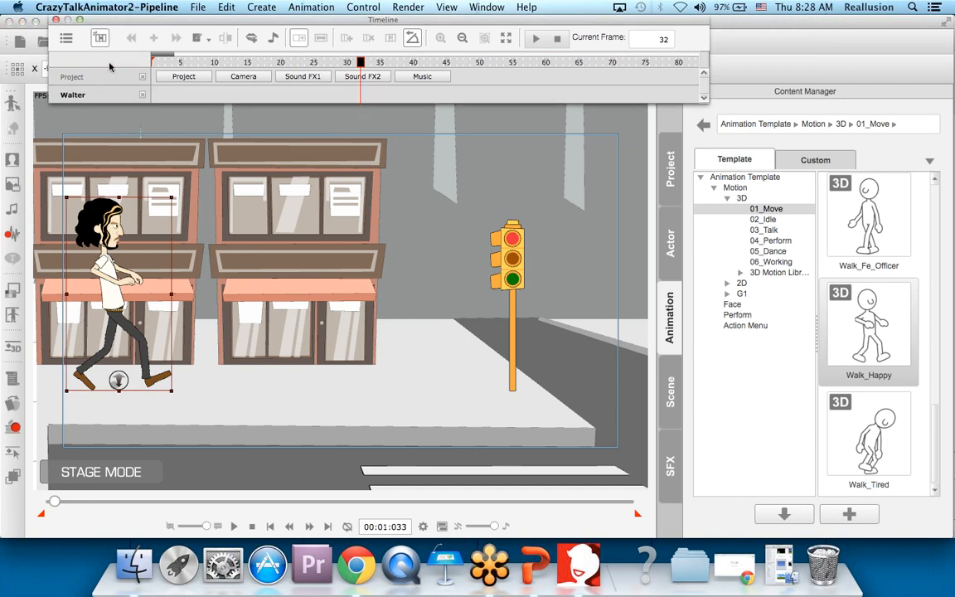
left_click(263, 80)
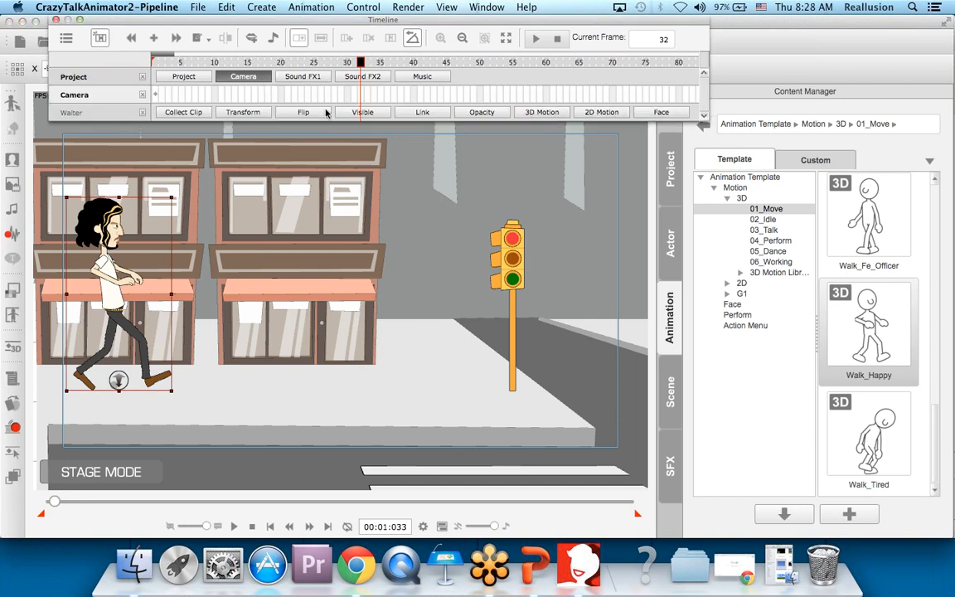
left_click(254, 79)
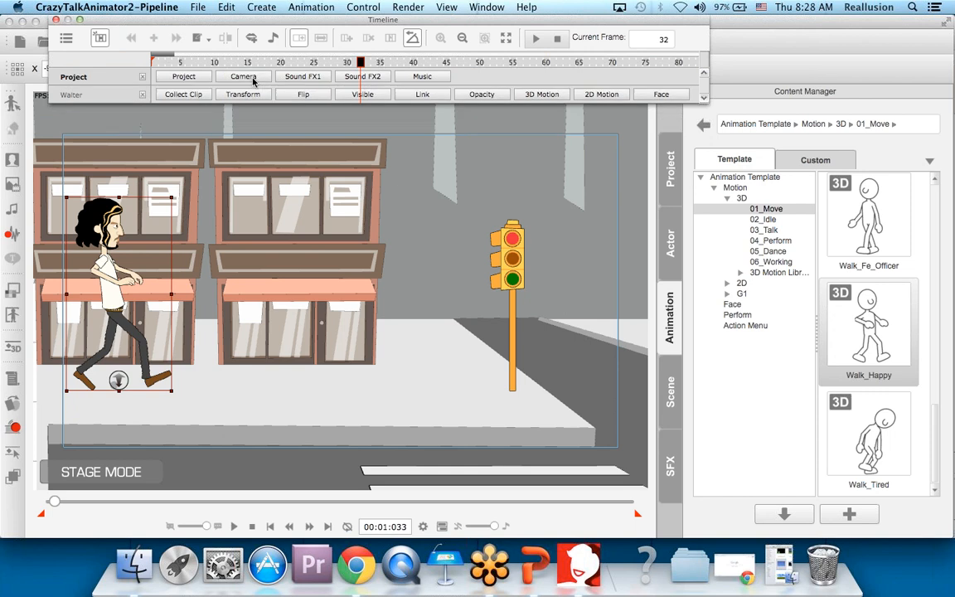
left_click(542, 96)
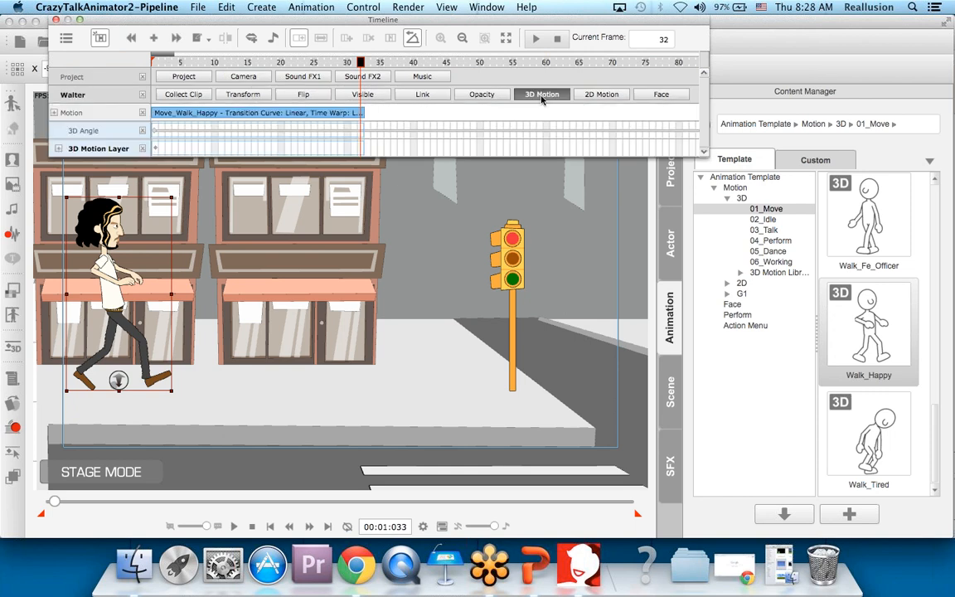
Scrub through the Walk_Happy clip to examine the walk cycle, with a longer frame range shown.
left_click(254, 63)
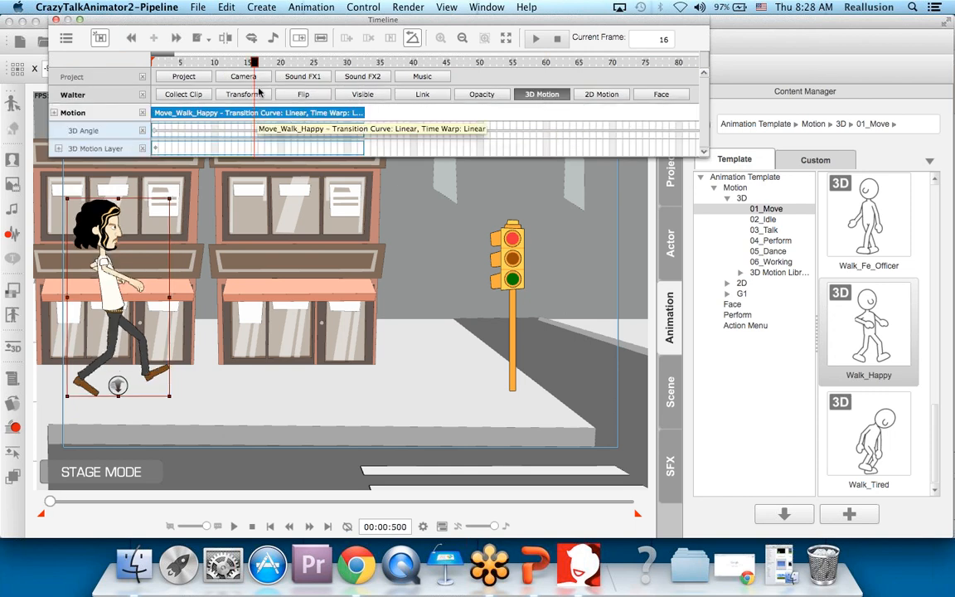
left_click_drag(254, 63, 349, 76)
left_click_drag(173, 53, 153, 22)
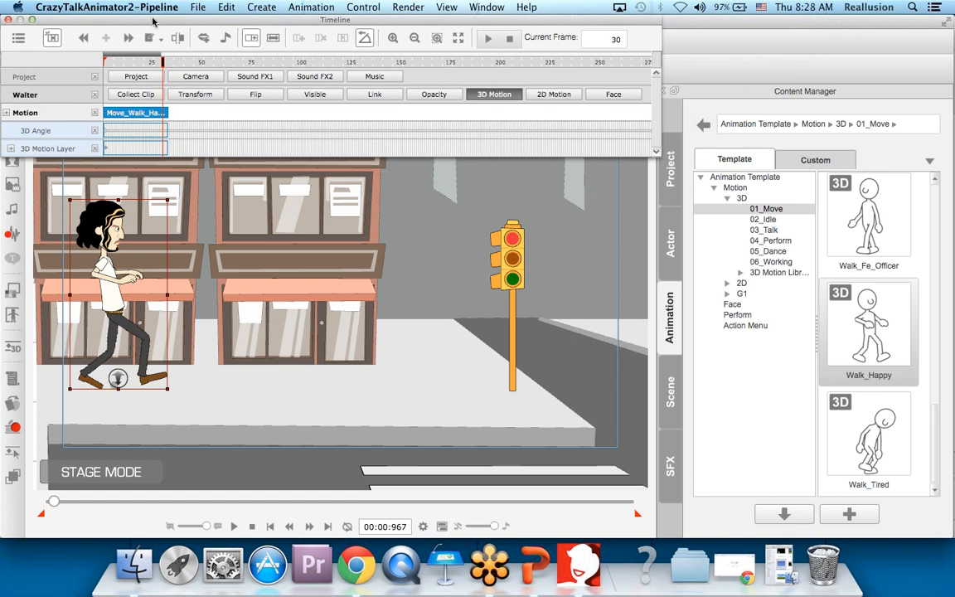
left_click(143, 112)
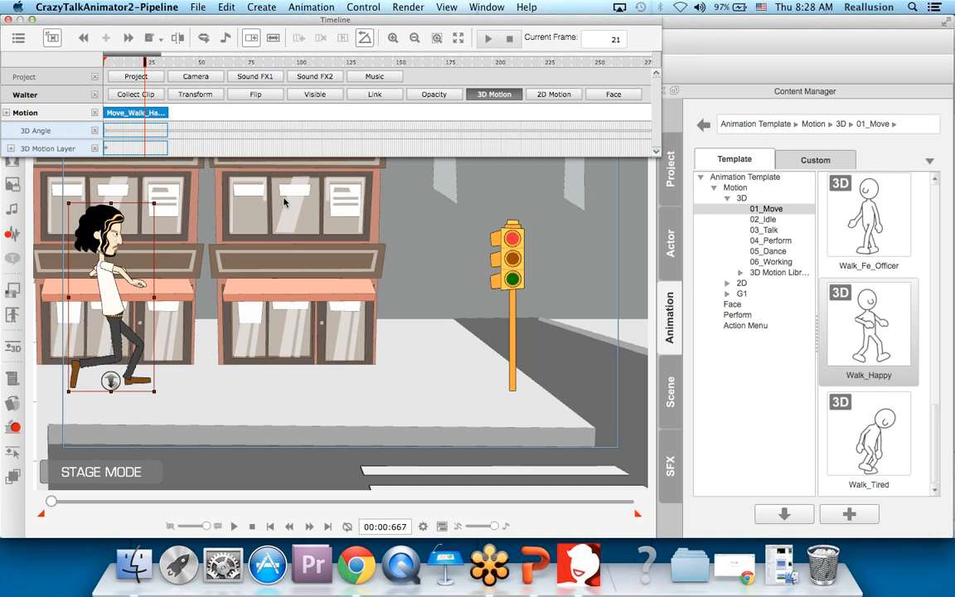
left_click(125, 112)
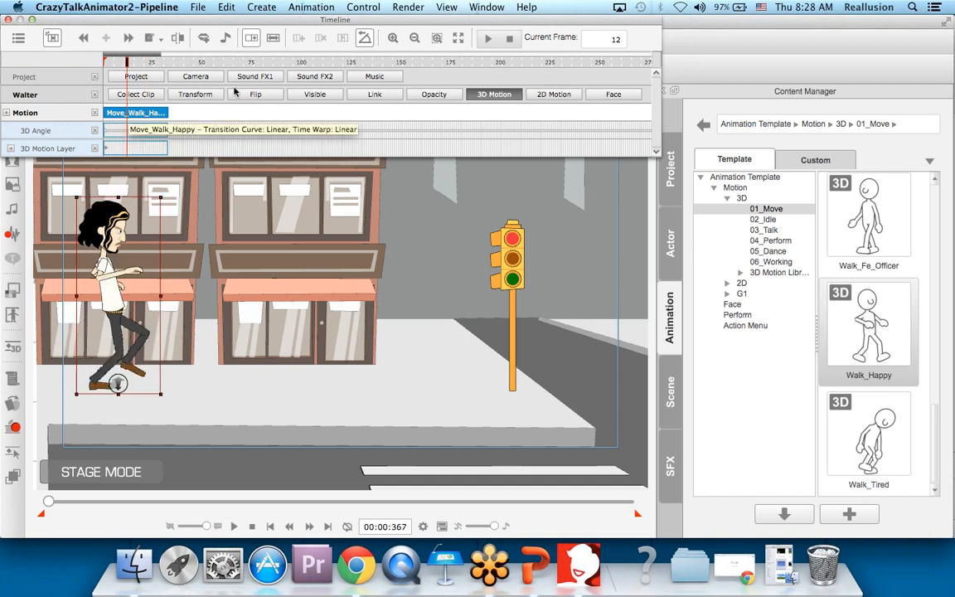
Extend the Walk_Happy clip to about frame 157 so the walk loops five times, and preview the longer motion.
left_click(253, 39)
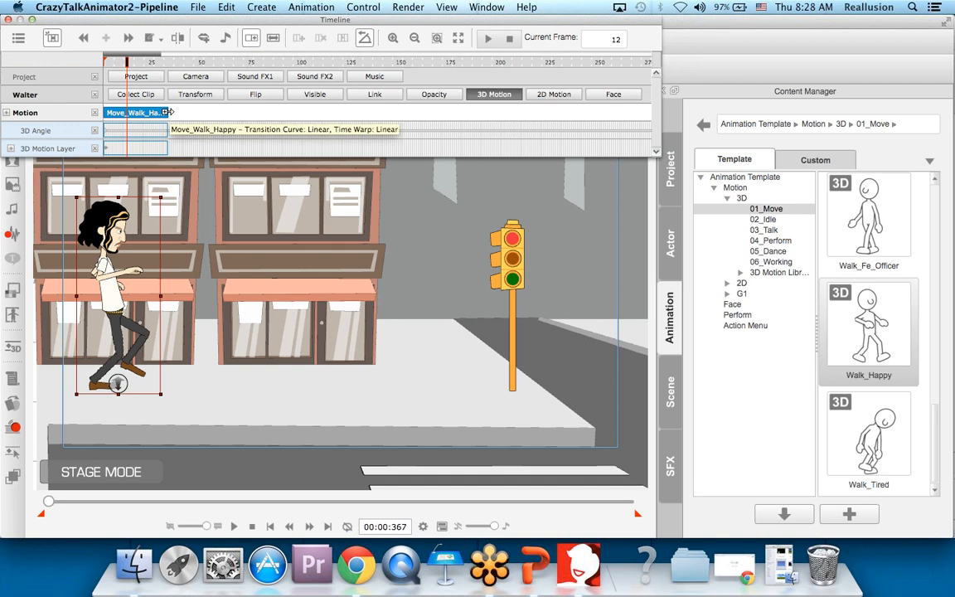
left_click_drag(168, 112, 381, 116)
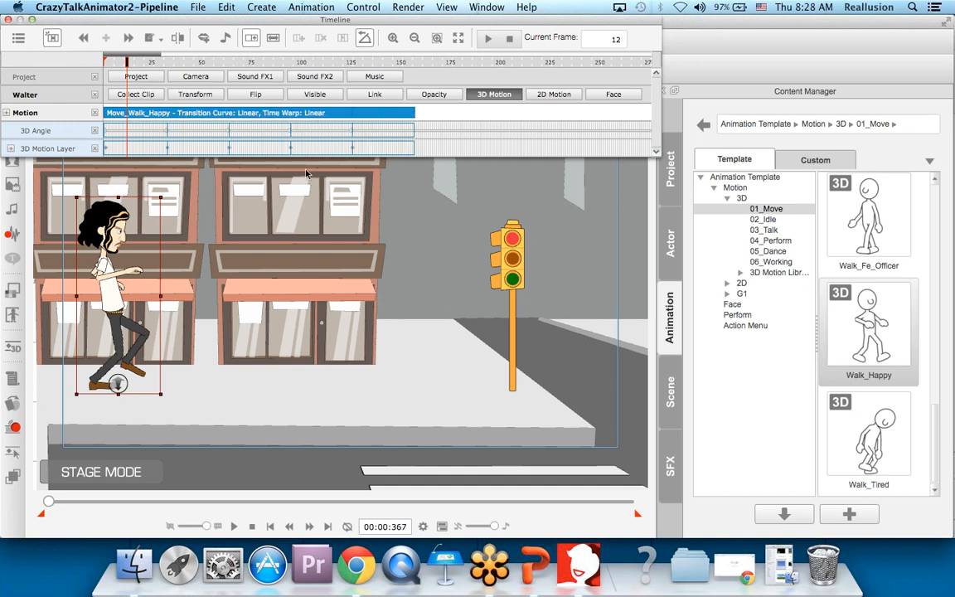
left_click_drag(126, 61, 159, 62)
key("space")
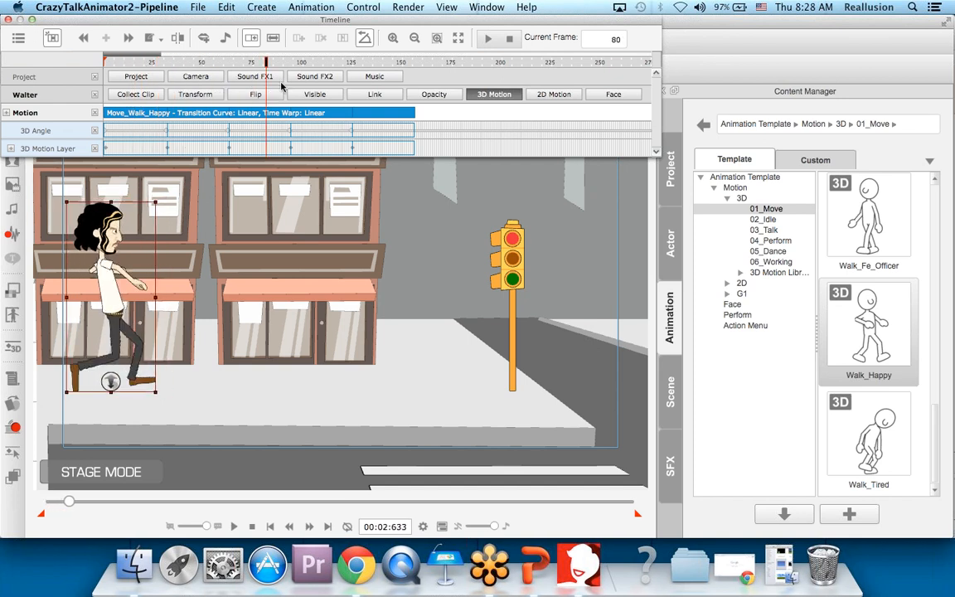
left_click(487, 39)
left_click(487, 39)
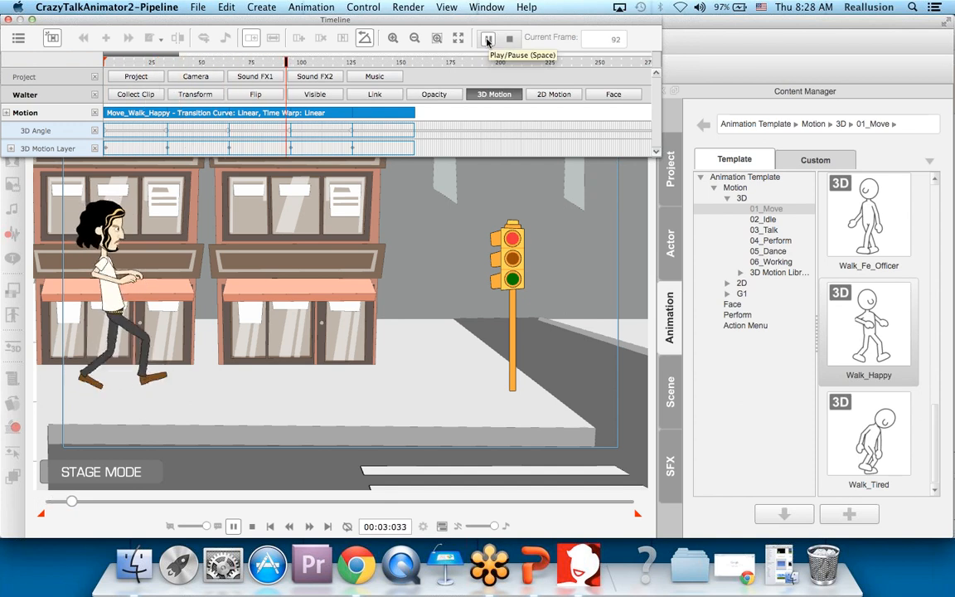
Play the extended Walk_Happy motion from the start to examine the looping walk in place.
left_click(487, 39)
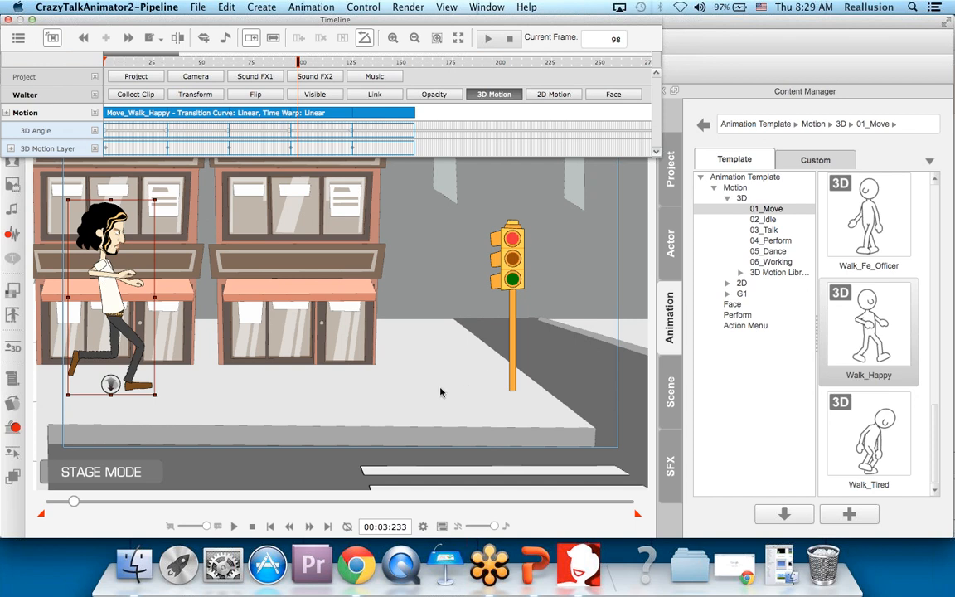
left_click(508, 39)
left_click(488, 39)
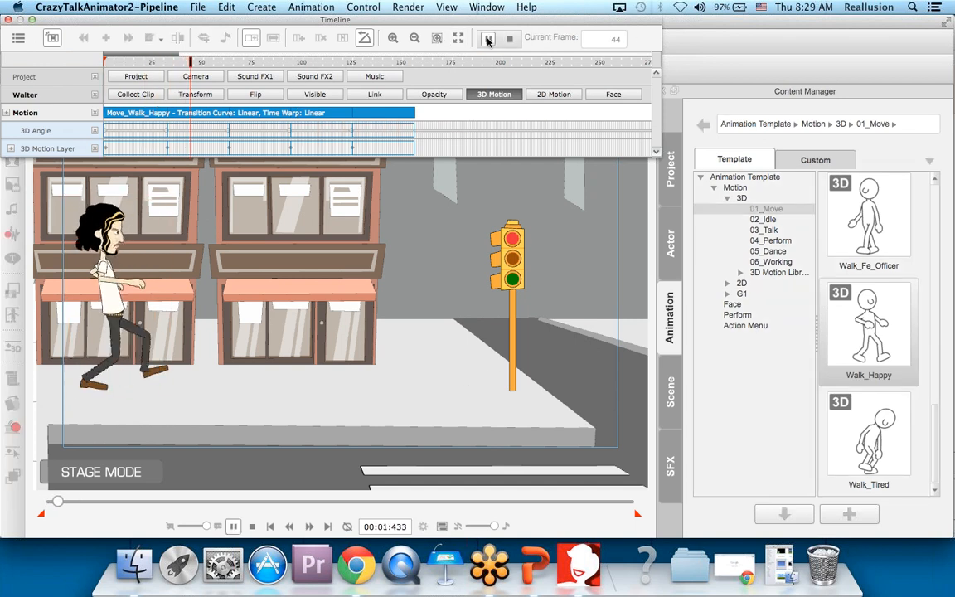
left_click(488, 39)
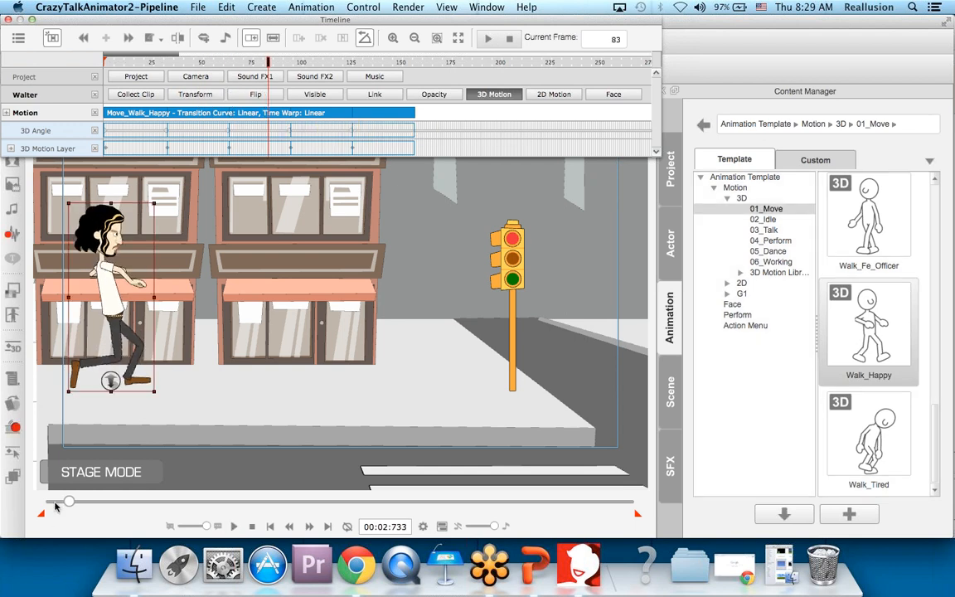
At frame 83, move the character horizontally along the sidewalk to just before the traffic light and preview the movement.
left_click_drag(108, 280, 426, 281)
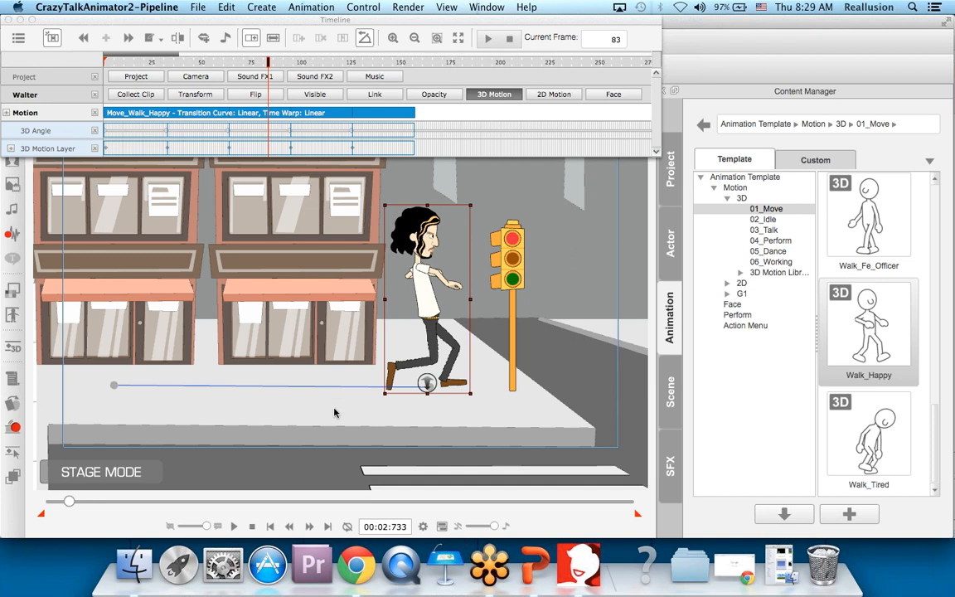
left_click(510, 39)
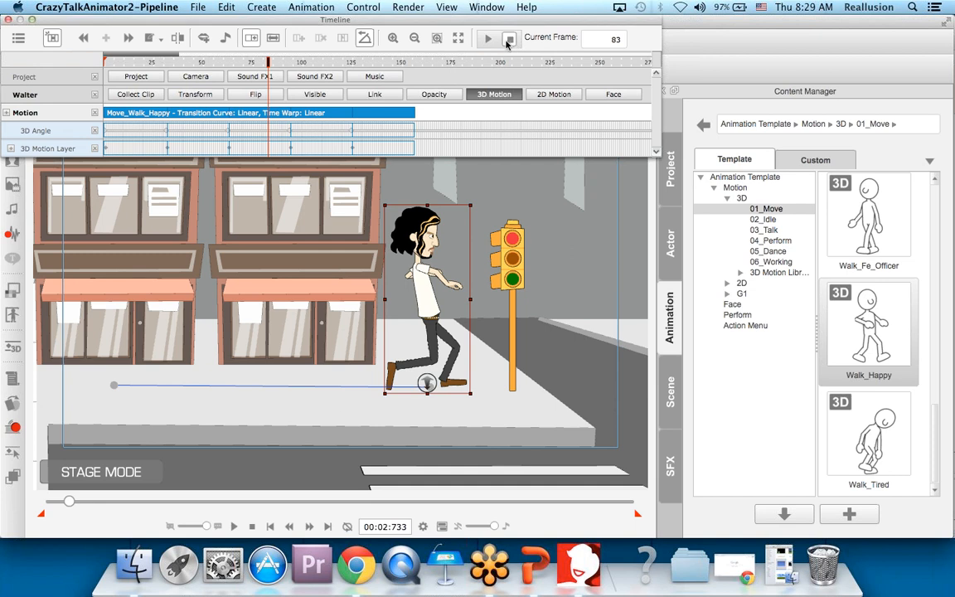
left_click(487, 40)
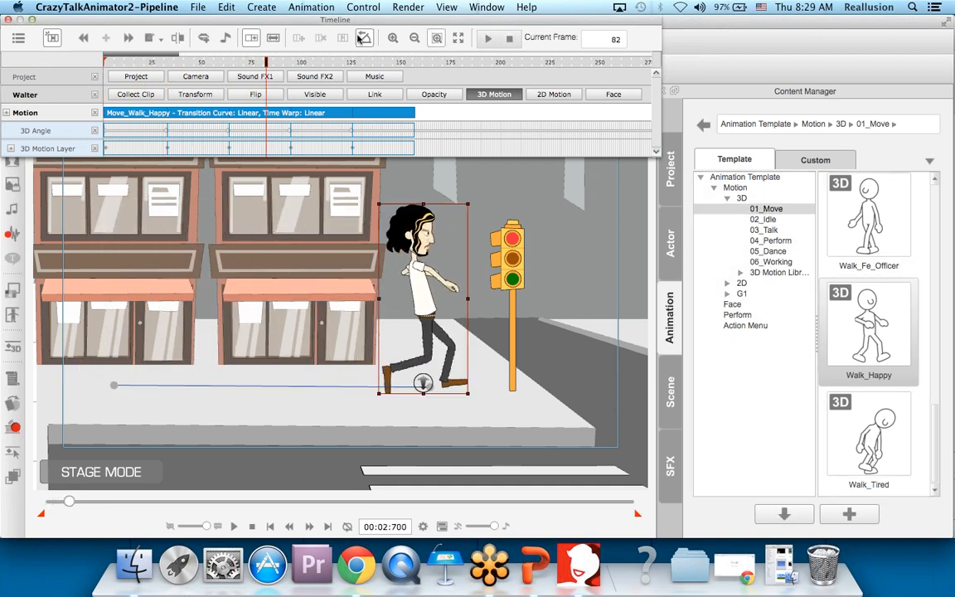
Flatten the character's looped Walk_Happy motion clip and play back the walk.
mouse_move(269, 63)
left_mouse_down()
mouse_move(229, 62)
mouse_move(266, 63)
left_mouse_up()
scroll(409, 332, "down", 4)
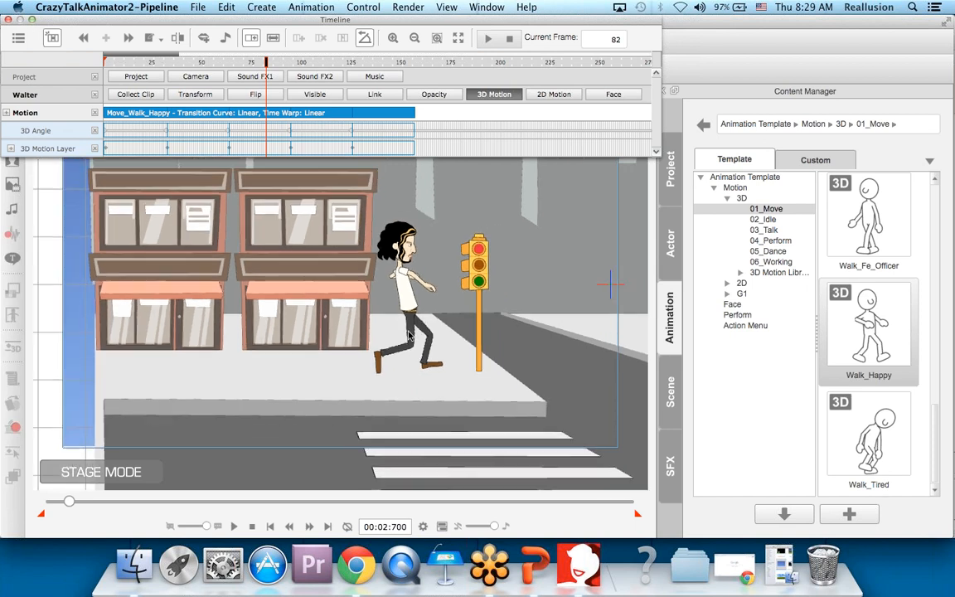
left_click_drag(399, 330, 312, 282)
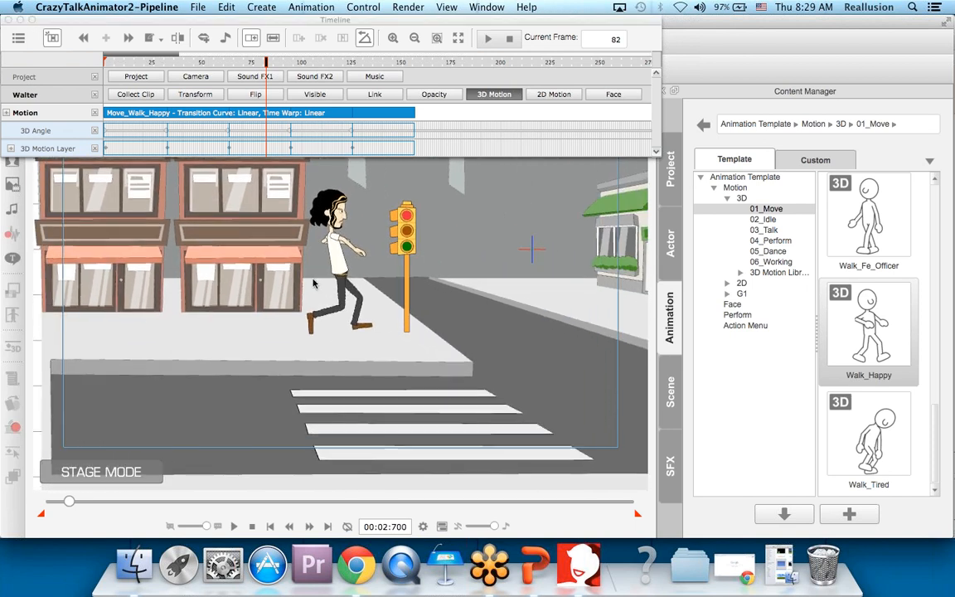
left_click(297, 114)
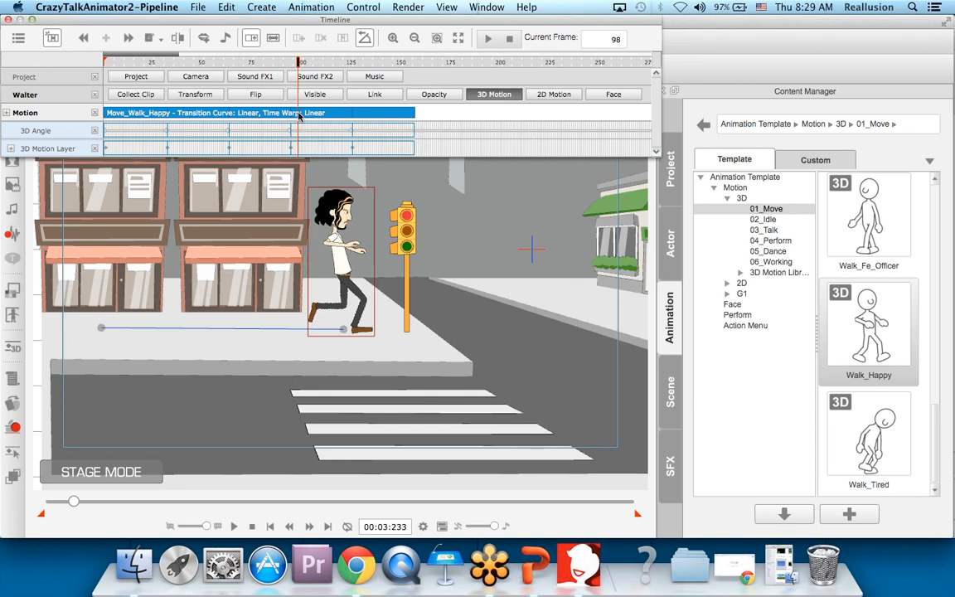
right_click(320, 114)
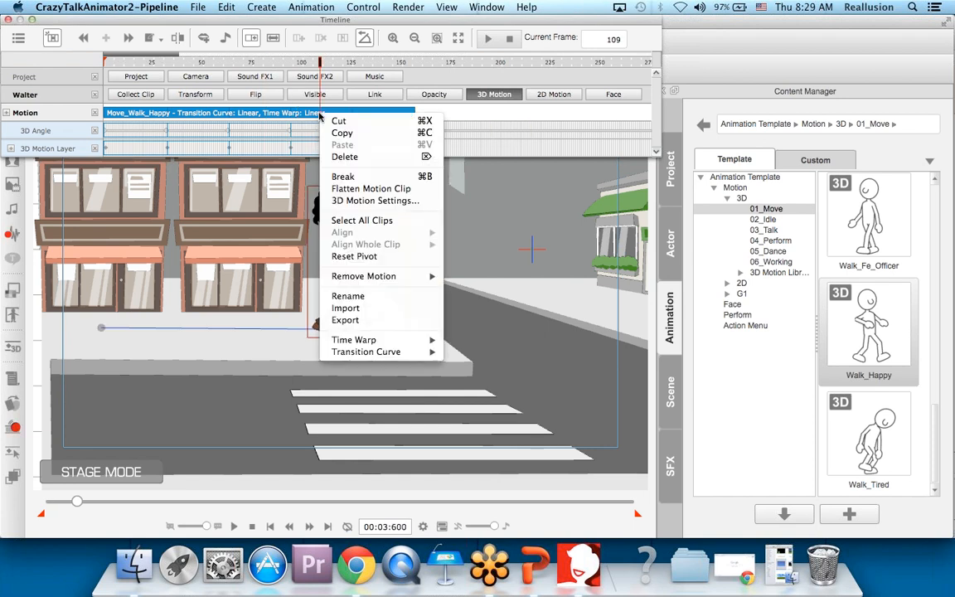
left_click(369, 188)
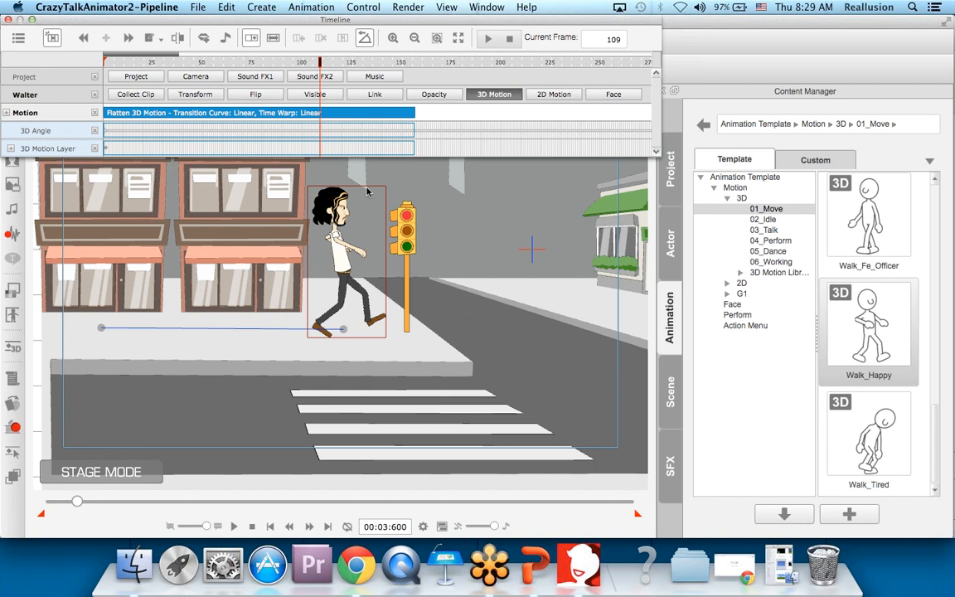
left_click(488, 39)
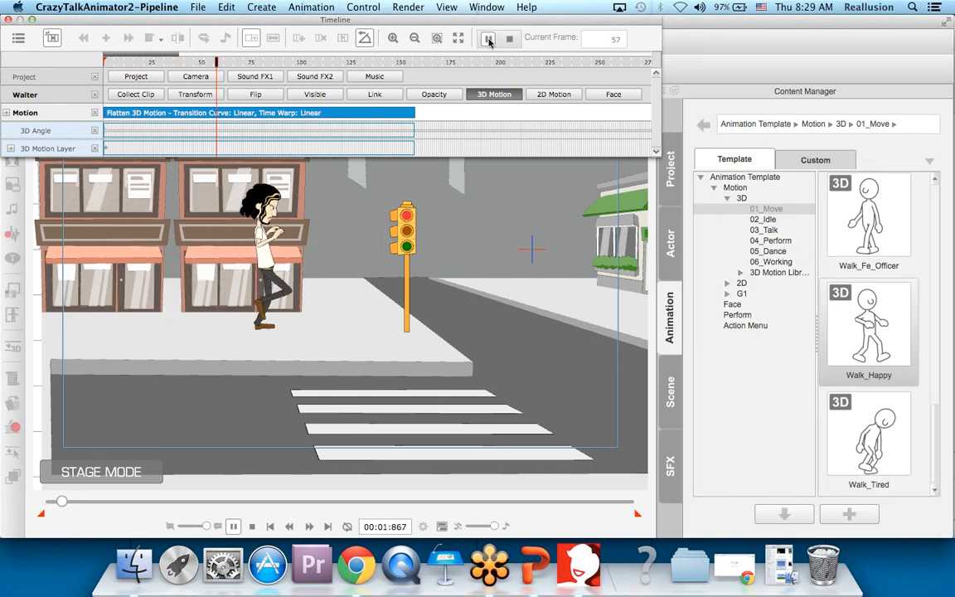
left_click(489, 39)
At frame 79, turn the character's 3D angle from side view partly toward the camera.
mouse_move(263, 64)
left_mouse_down()
mouse_move(247, 63)
mouse_move(259, 61)
left_mouse_up()
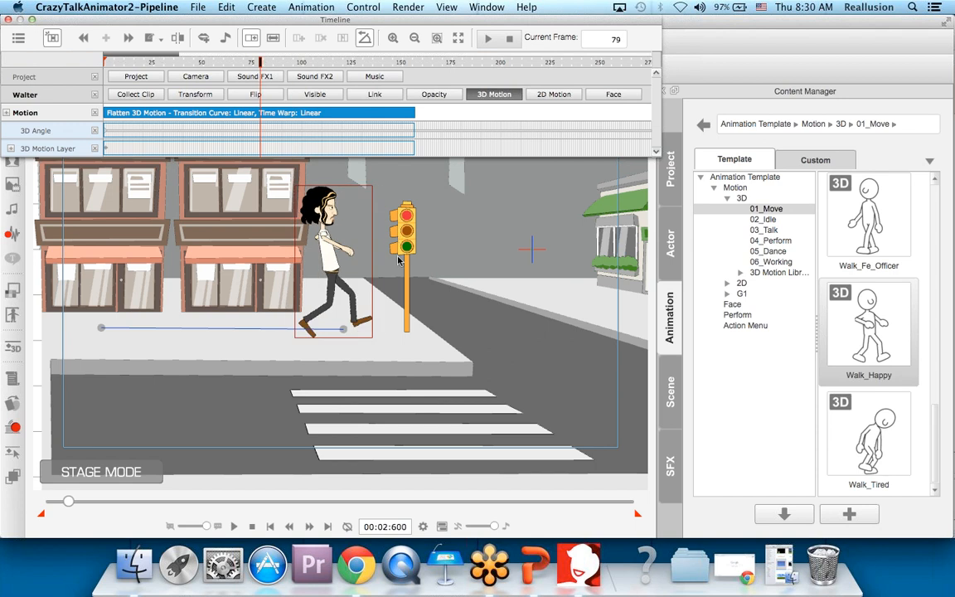
left_click_drag(402, 262, 398, 258)
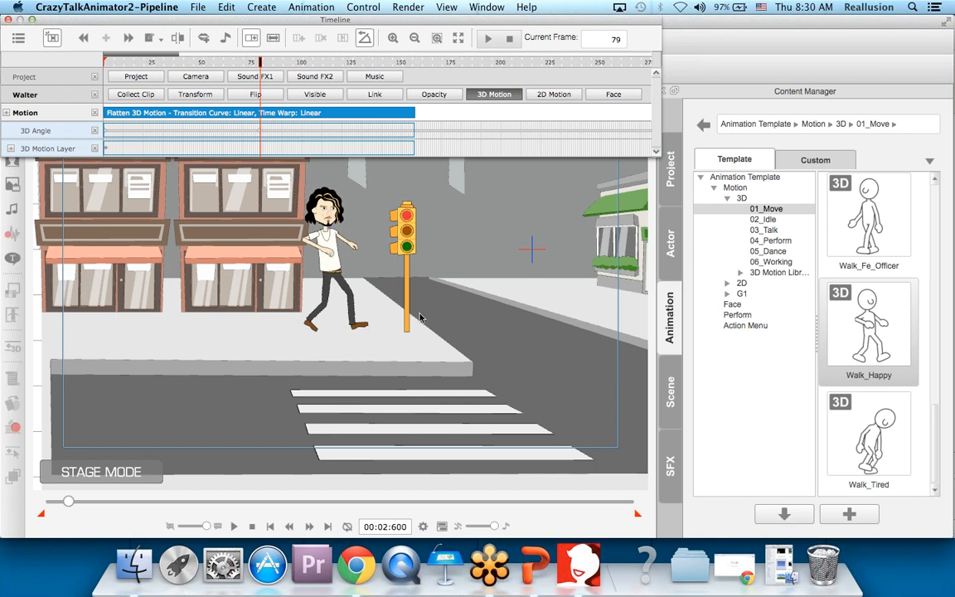
left_click_drag(382, 290, 365, 259)
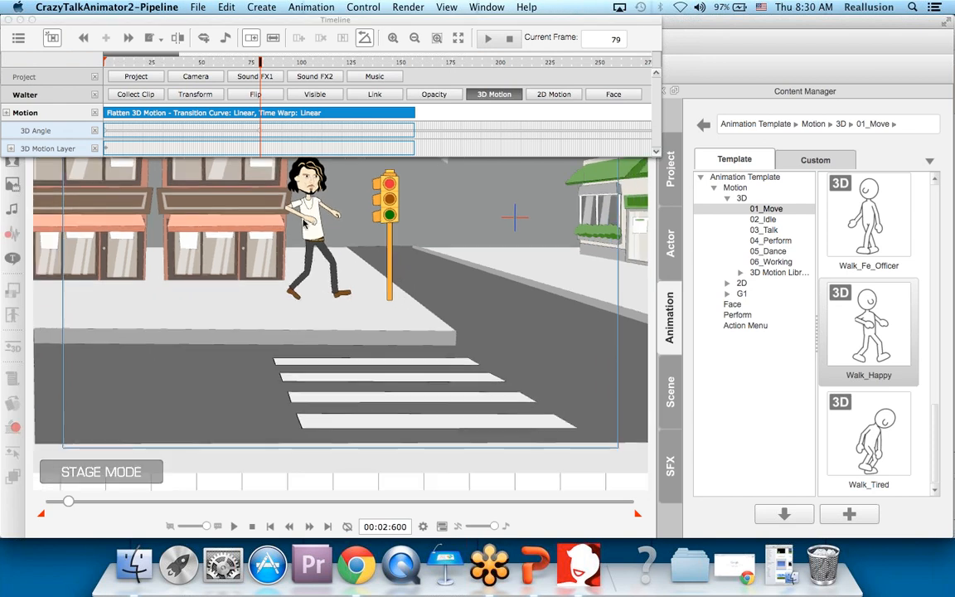
left_click(314, 218)
left_click_drag(315, 217, 363, 276)
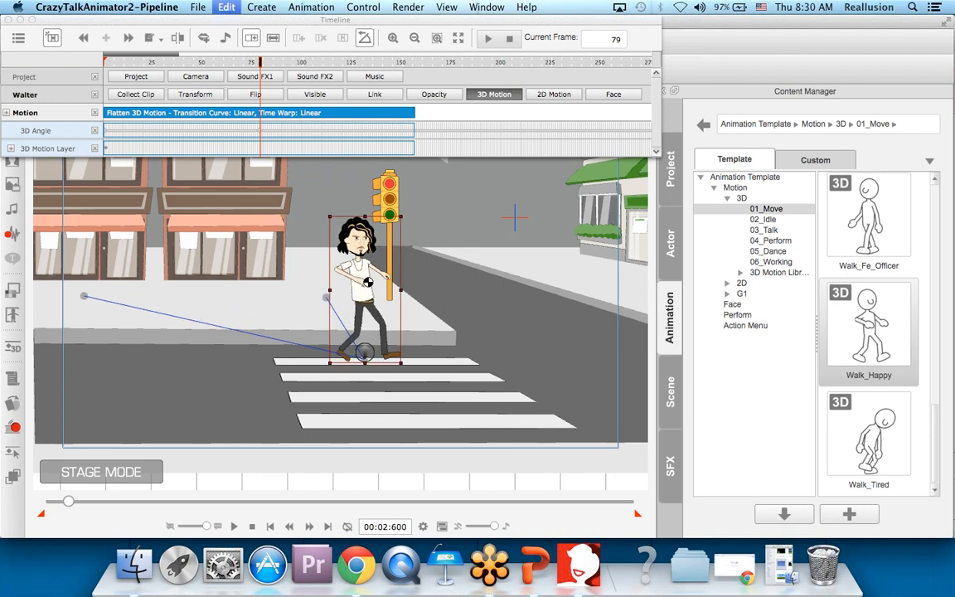
key("super+z")
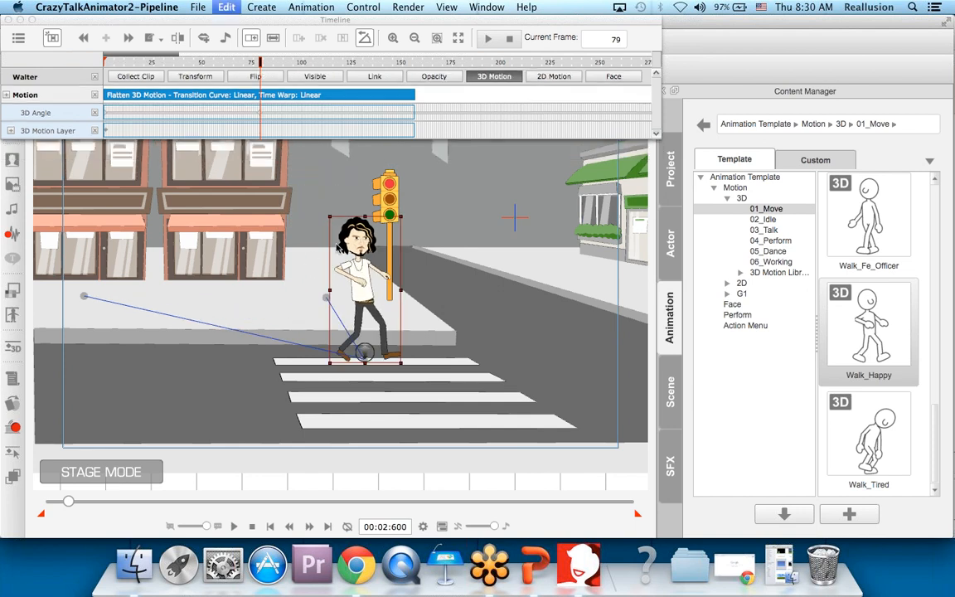
key("super+z")
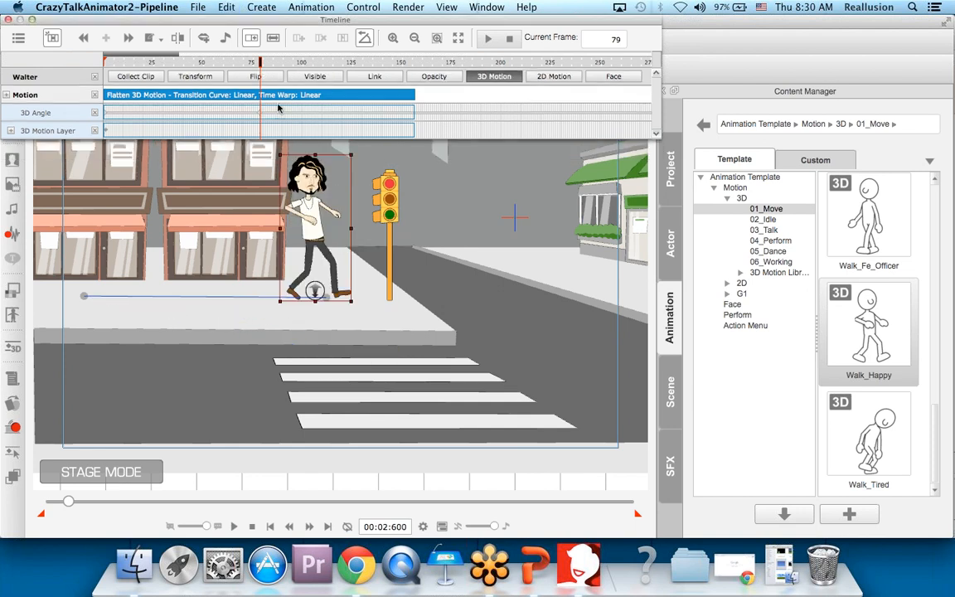
At frame 140, move the character diagonally from the sidewalk onto the crosswalk and preview the full walking path.
left_click_drag(259, 64, 380, 73)
left_click_drag(335, 238, 391, 343)
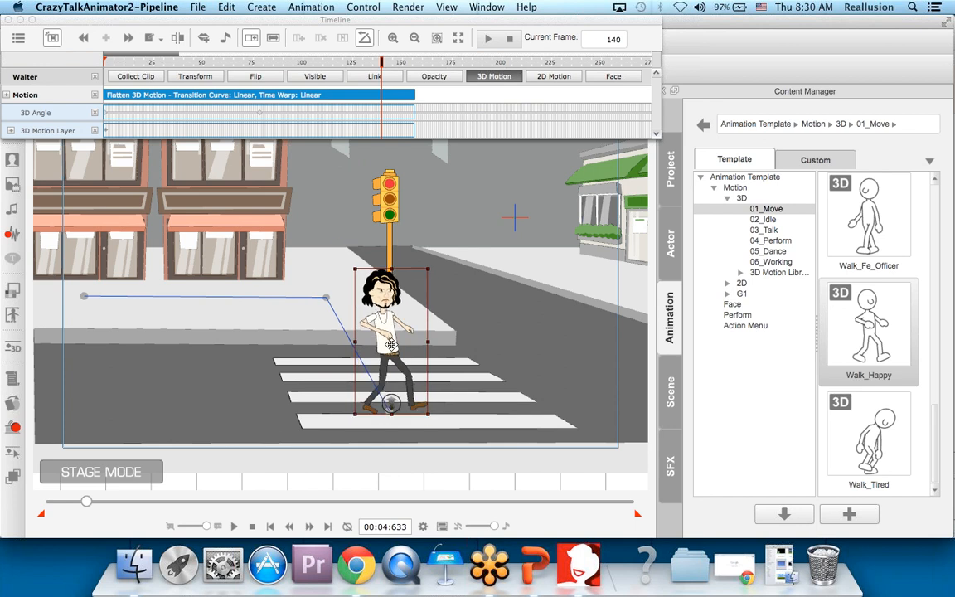
left_click_drag(384, 64, 406, 65)
left_click(509, 39)
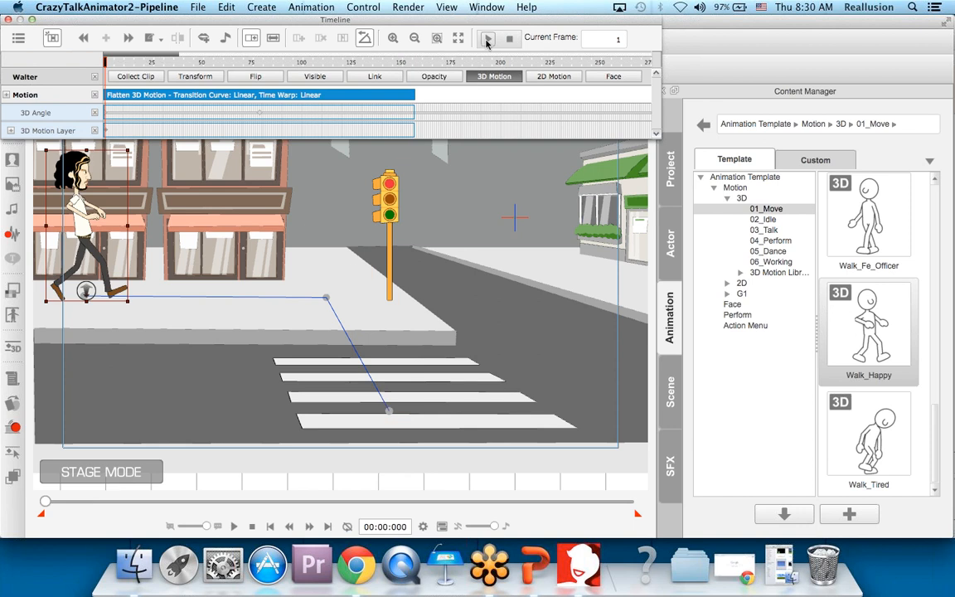
left_click(487, 38)
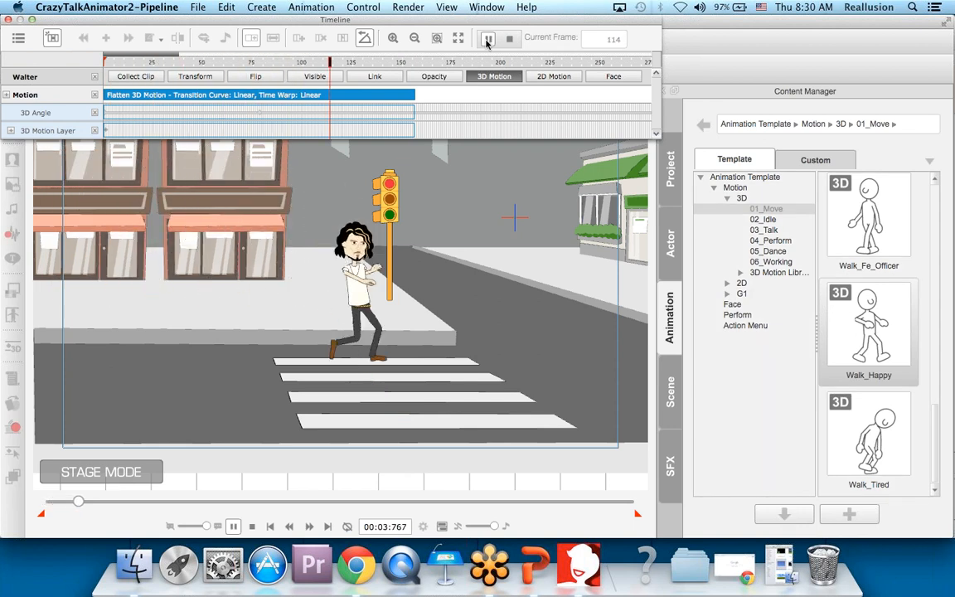
left_click(487, 39)
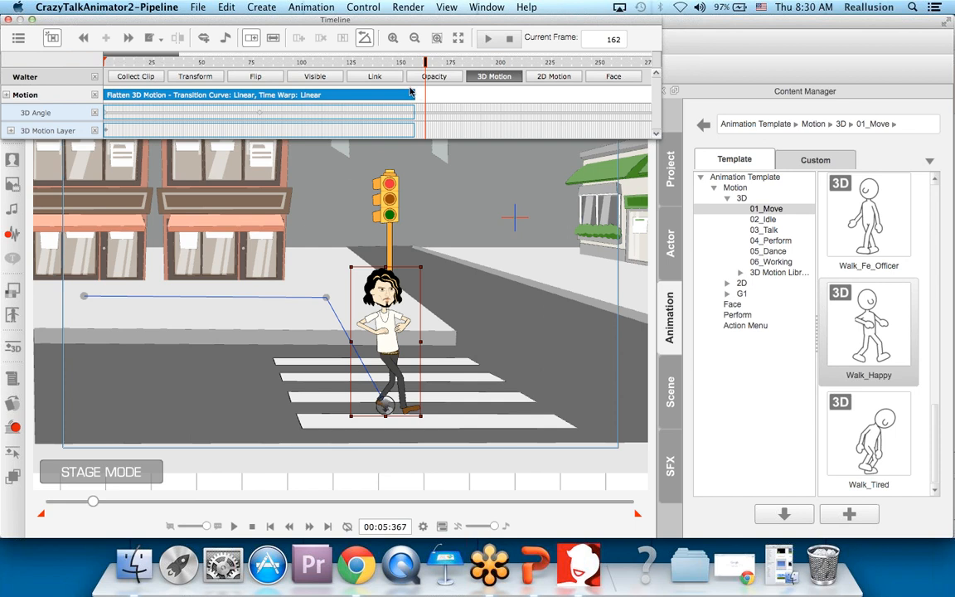
At frame 159, turn the character's 3D angle so he faces straight to the front on the crosswalk.
left_click_drag(412, 65, 419, 63)
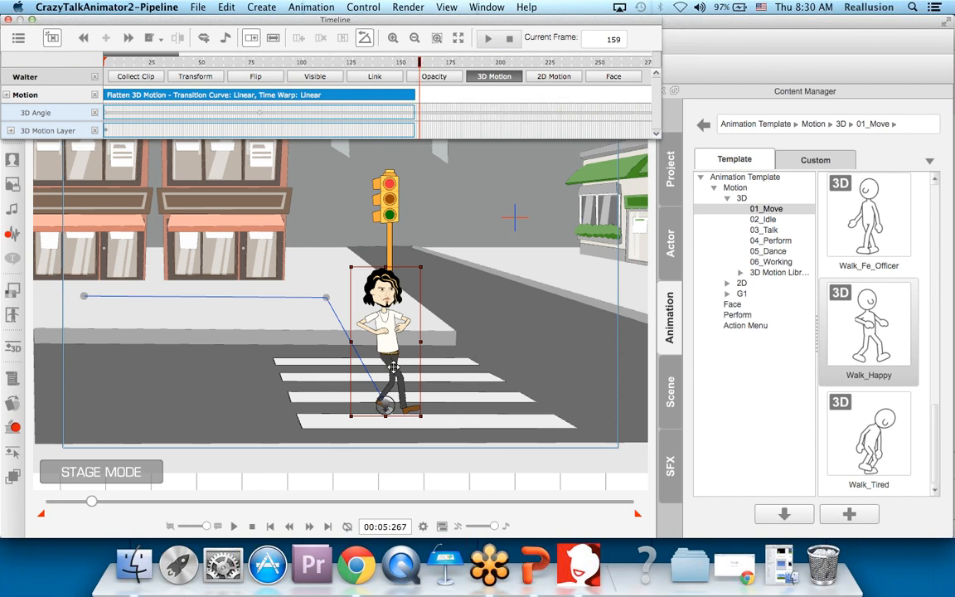
mouse_move(419, 64)
left_mouse_down()
mouse_move(388, 64)
mouse_move(420, 64)
left_mouse_up()
left_click_drag(385, 405, 389, 405)
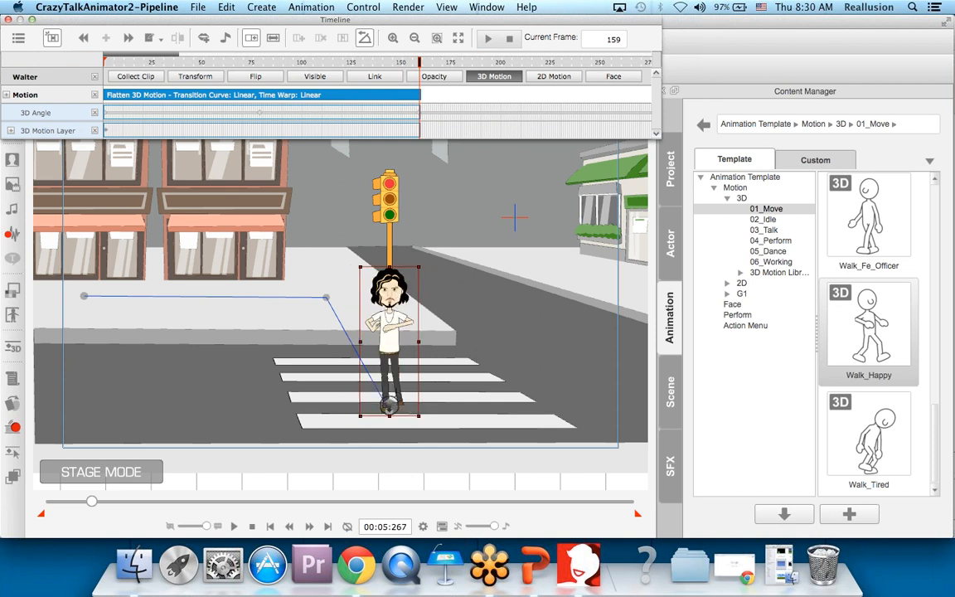
scroll(393, 386, "up", 5)
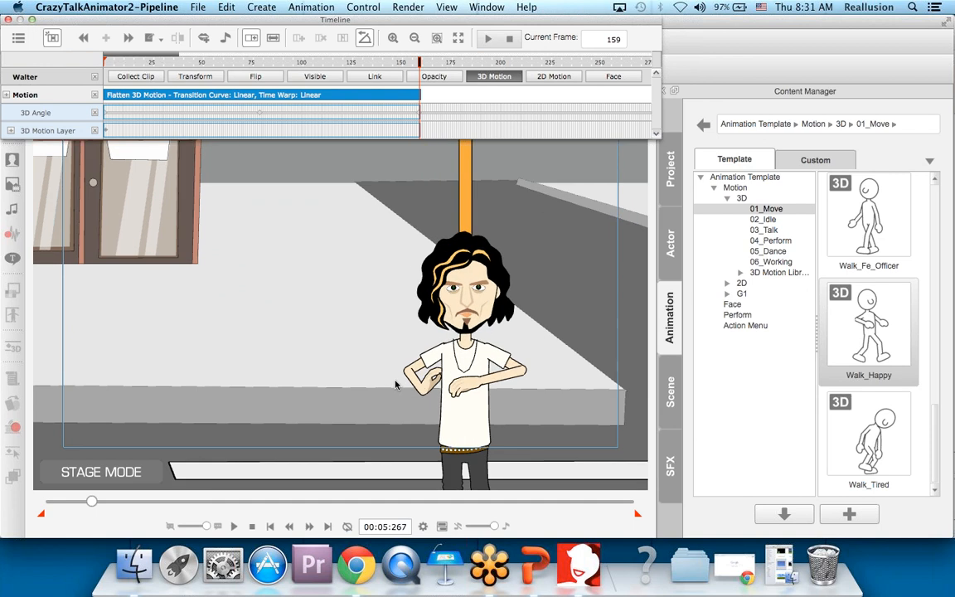
scroll(284, 260, "down", 5)
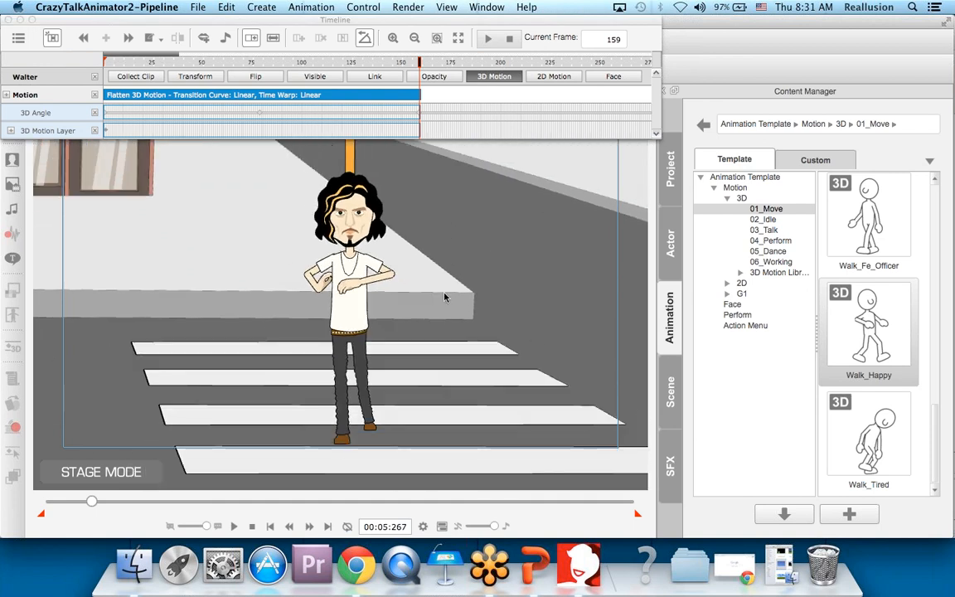
Go to frame 162, just past the end of the motion clip, and close the Timeline.
left_click(424, 63)
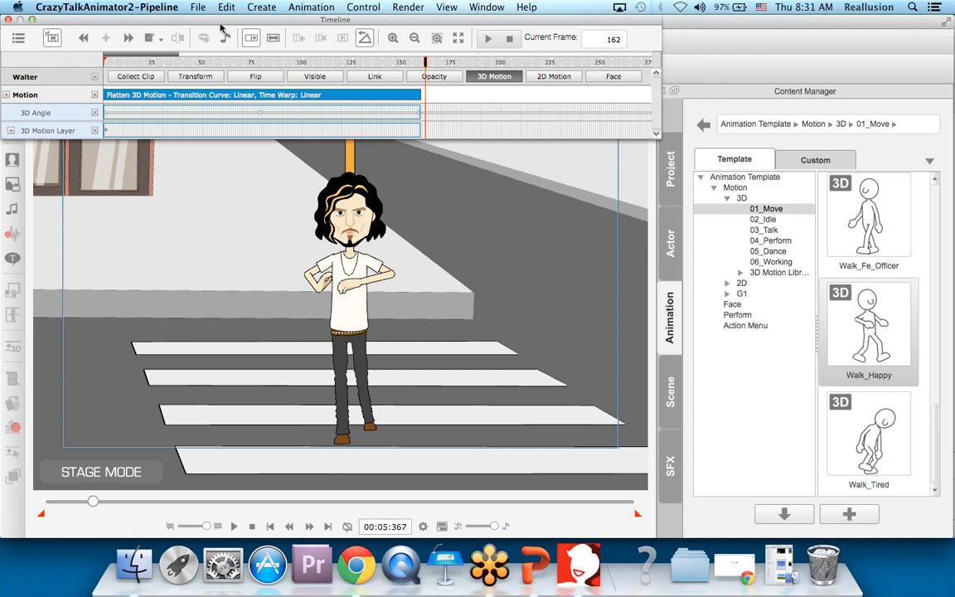
left_click_drag(236, 19, 266, 12)
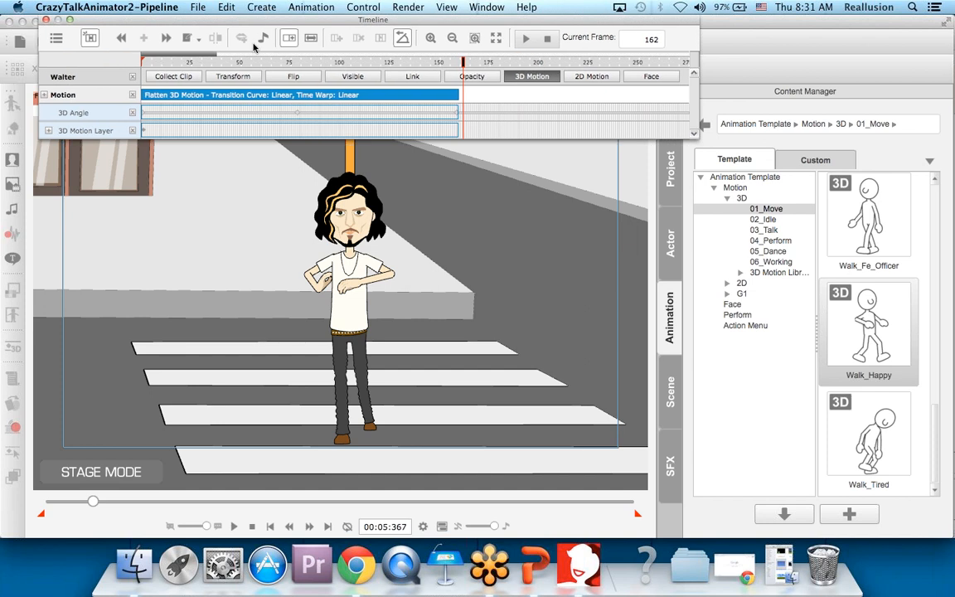
left_click(46, 19)
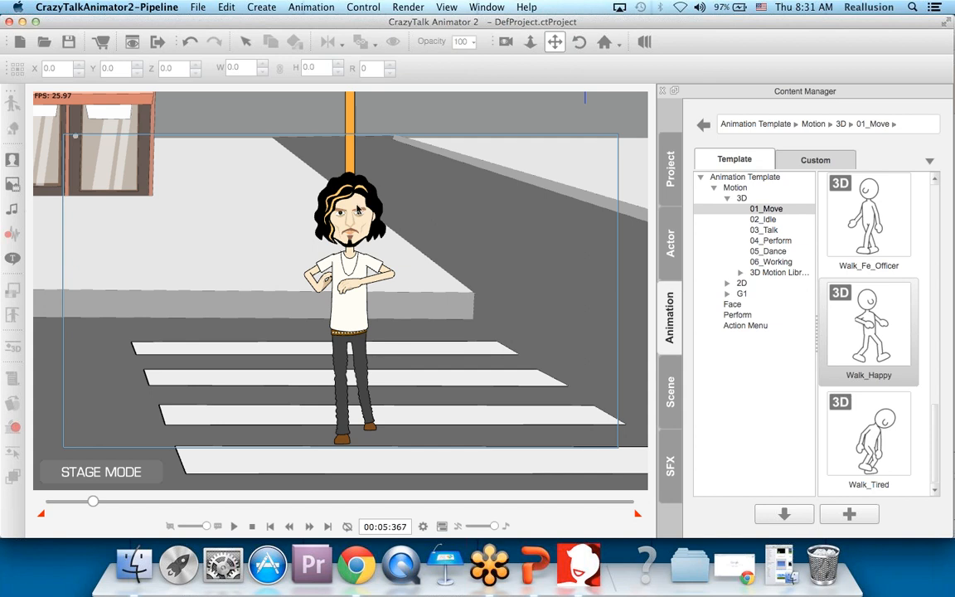
Reset the character to the default standing pose with the 2D Motion Key Editor and play back the animation.
left_click(359, 210)
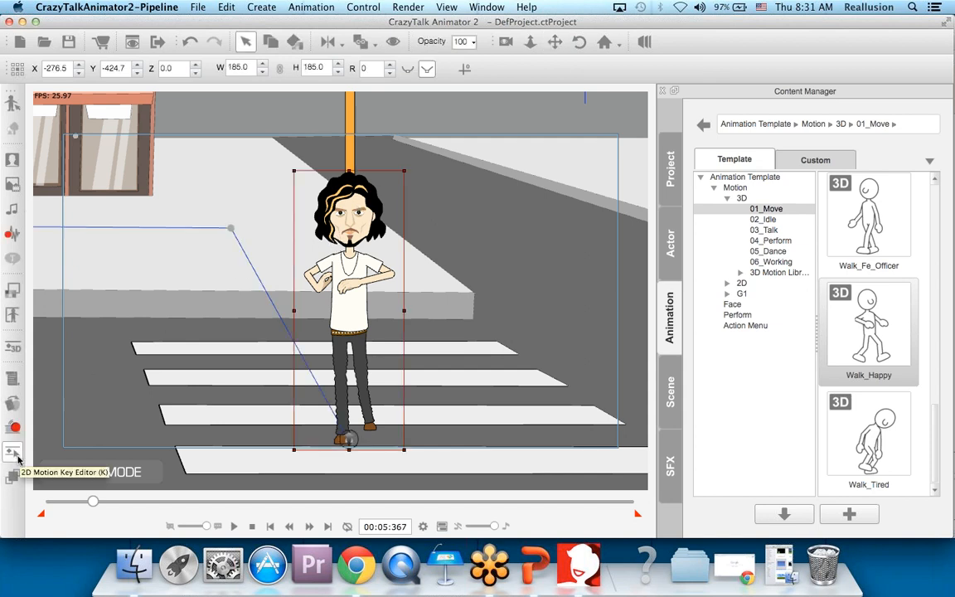
left_click(14, 454)
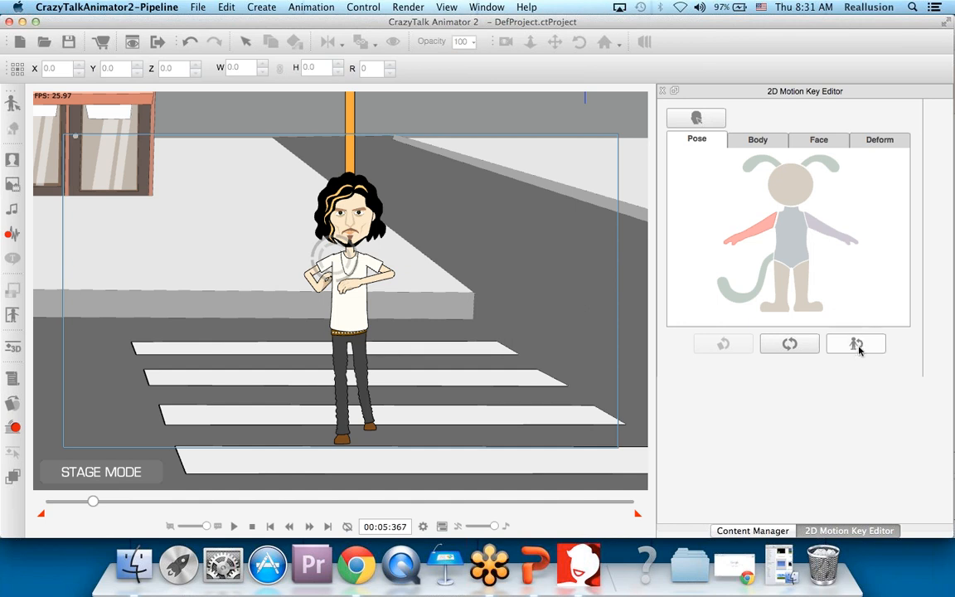
left_click(856, 345)
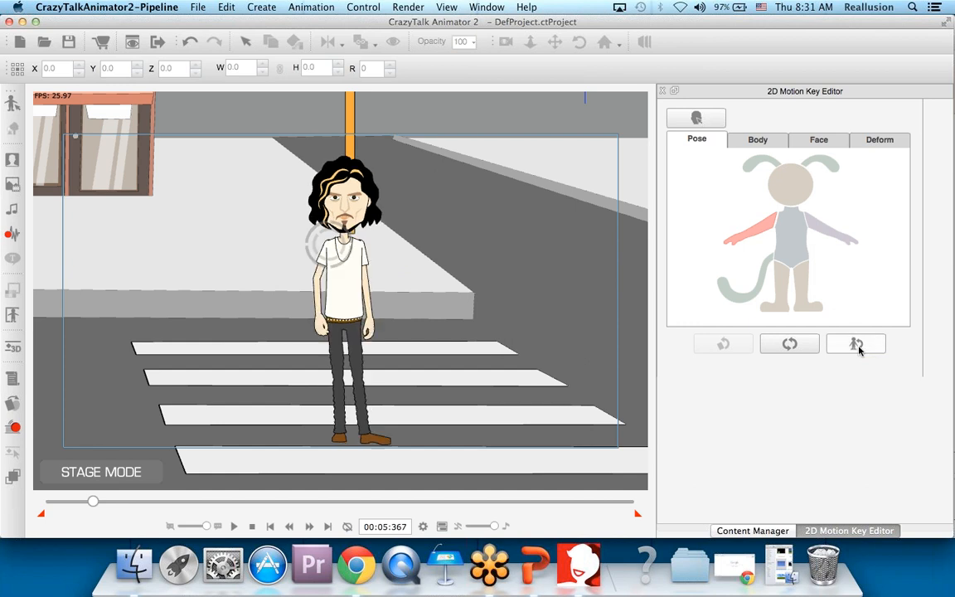
left_click(663, 92)
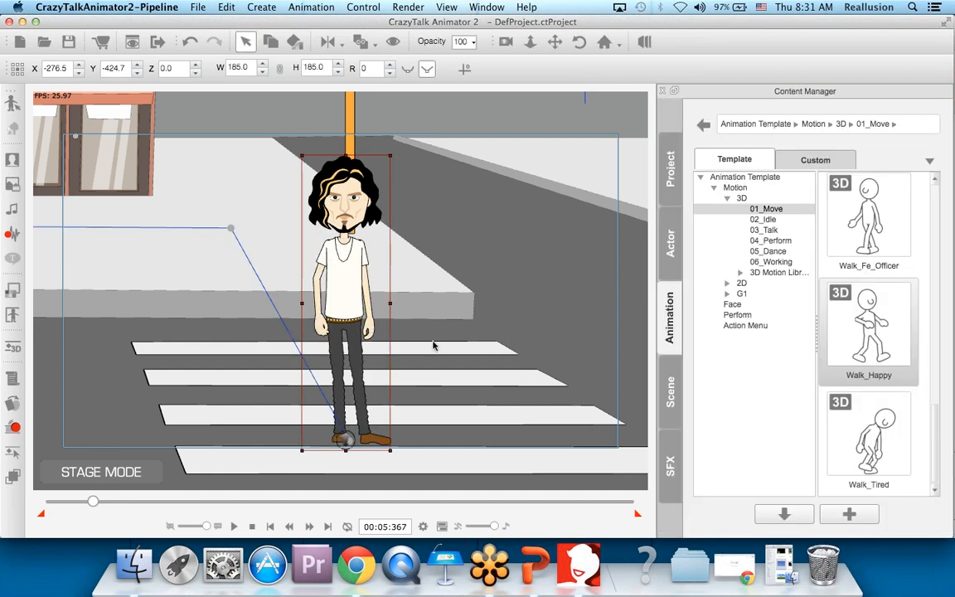
scroll(433, 345, "down", 6)
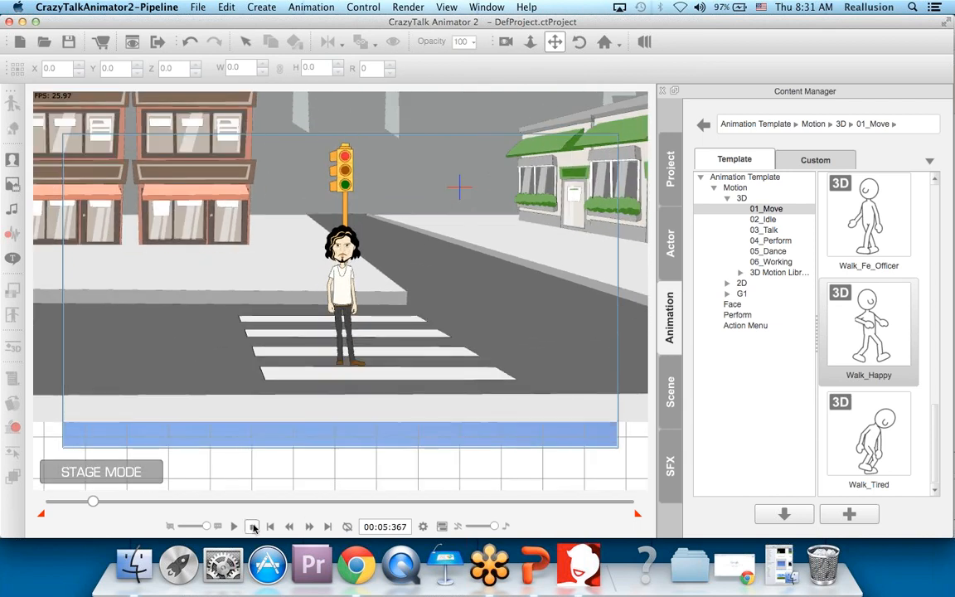
left_click(235, 525)
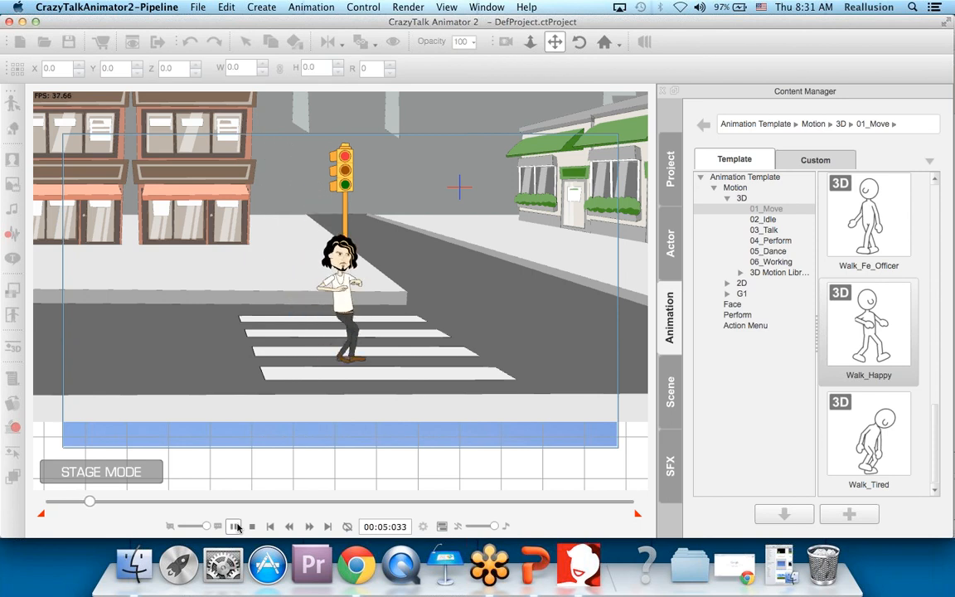
Pause the playback and use the Timeline to go to frame 164, just past the end of the walking clip.
left_click(235, 526)
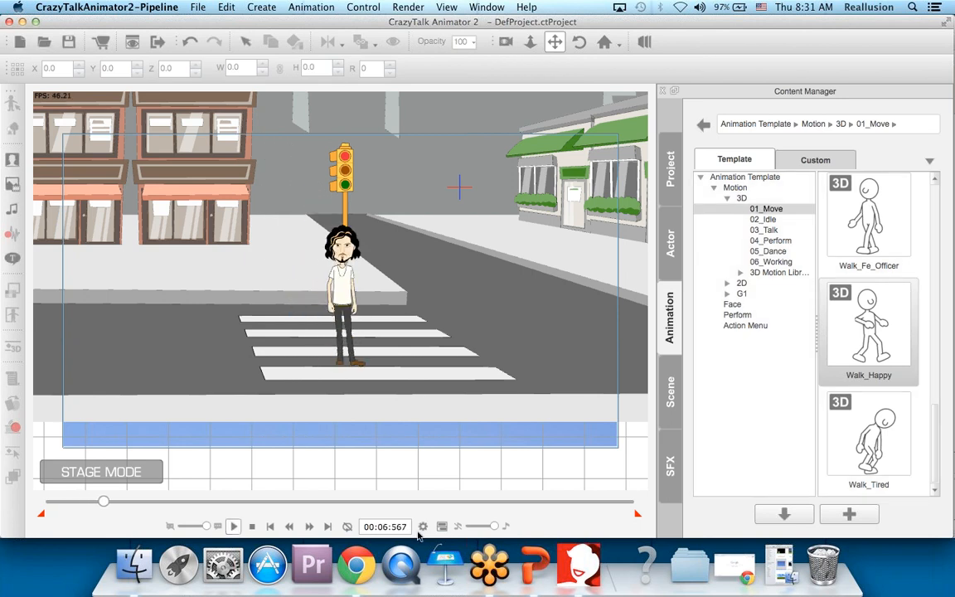
left_click(442, 526)
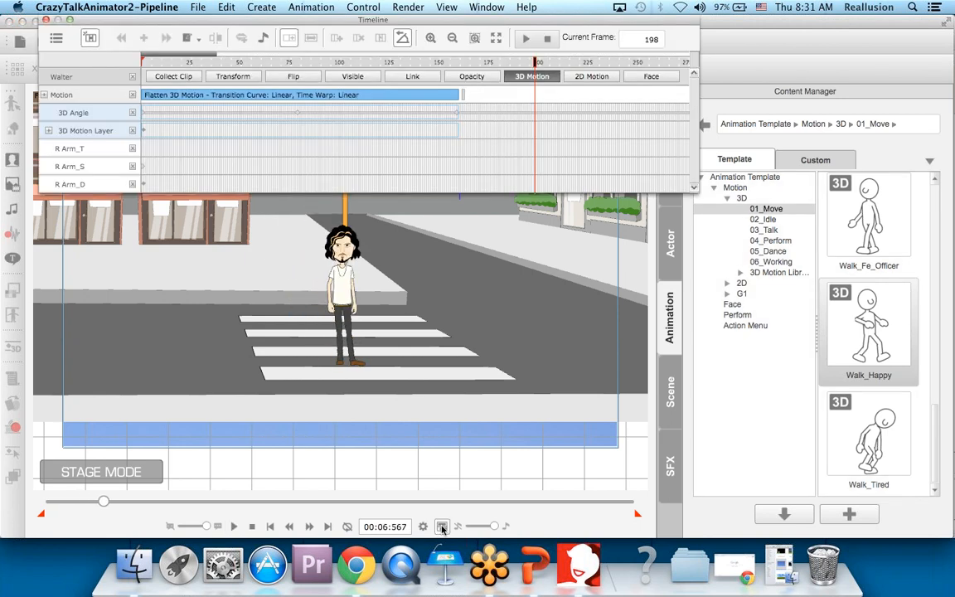
left_click(452, 64)
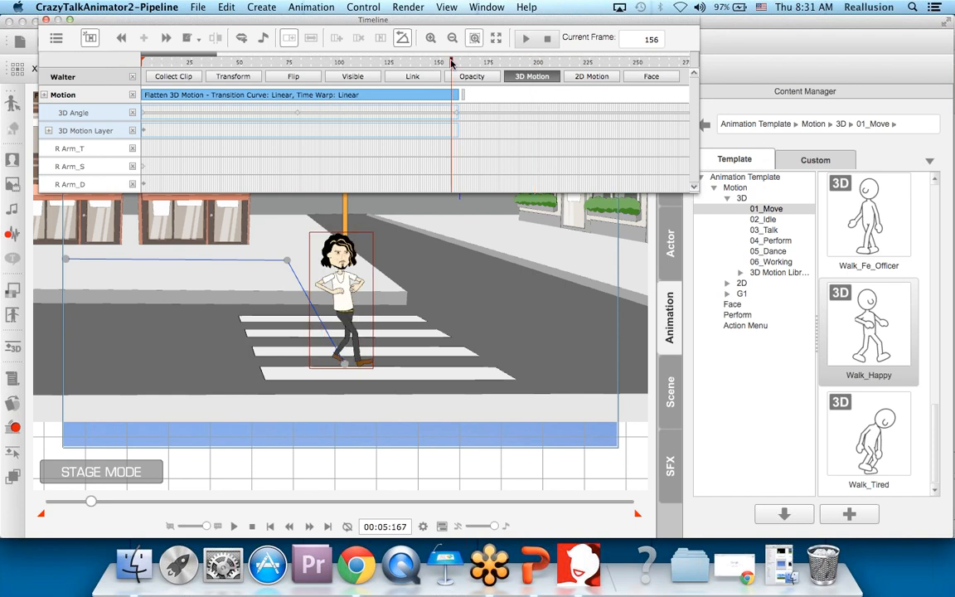
left_click_drag(452, 63, 466, 66)
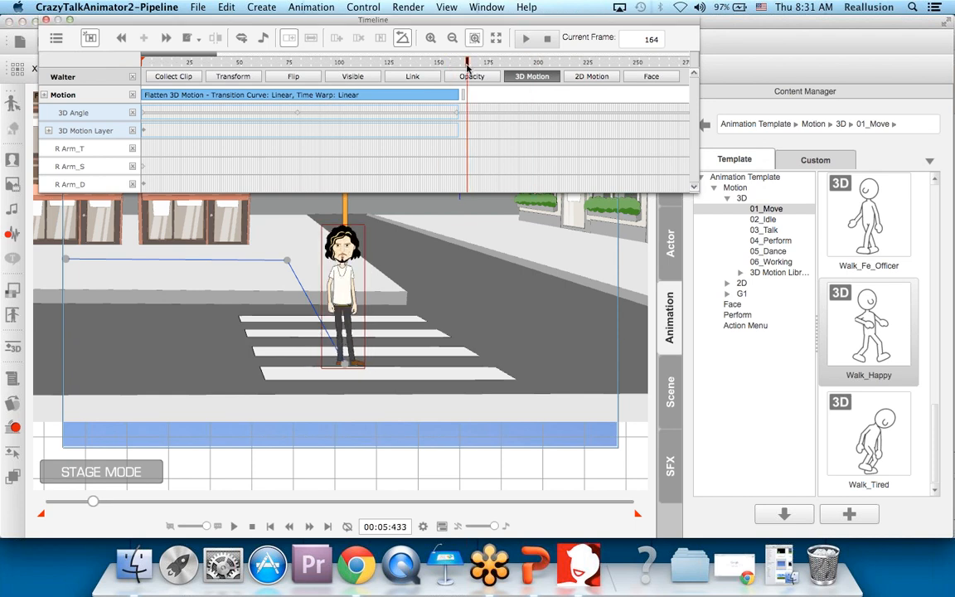
left_click(47, 19)
Select the character at his head and start a new voice script with Record Voice as the source.
scroll(385, 241, "up", 3)
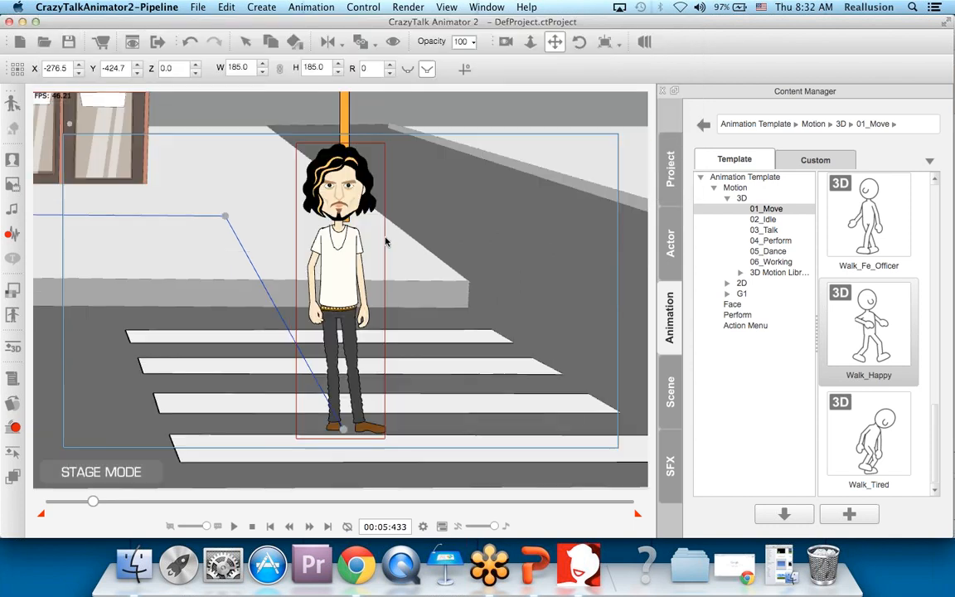
scroll(385, 237, "up", 5)
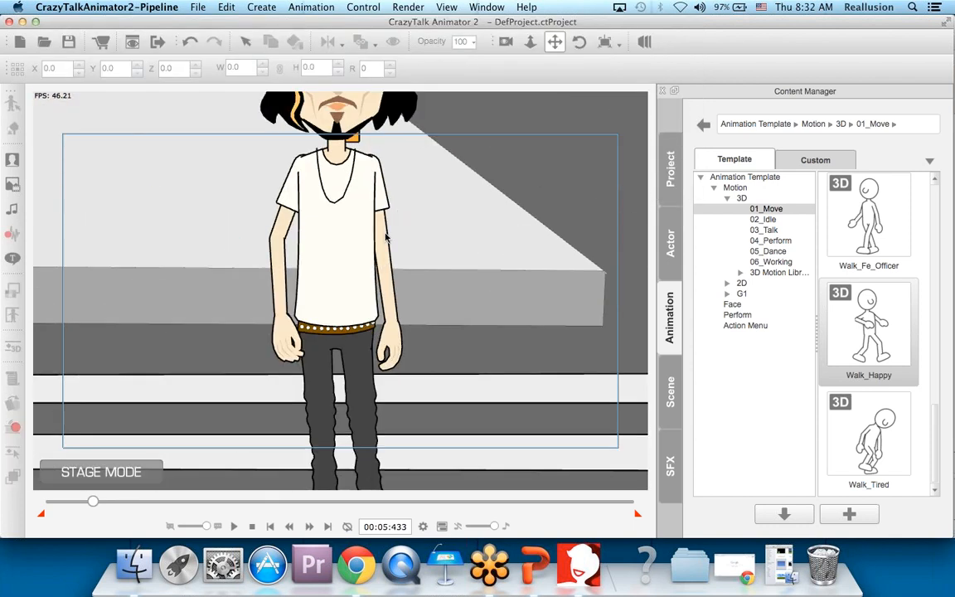
left_click_drag(438, 337, 478, 307)
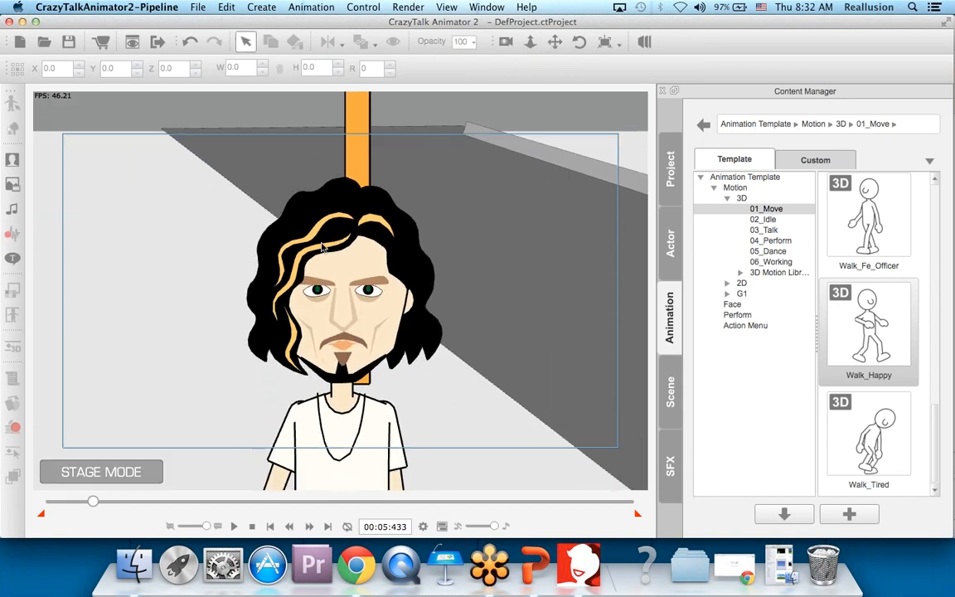
left_click(323, 246)
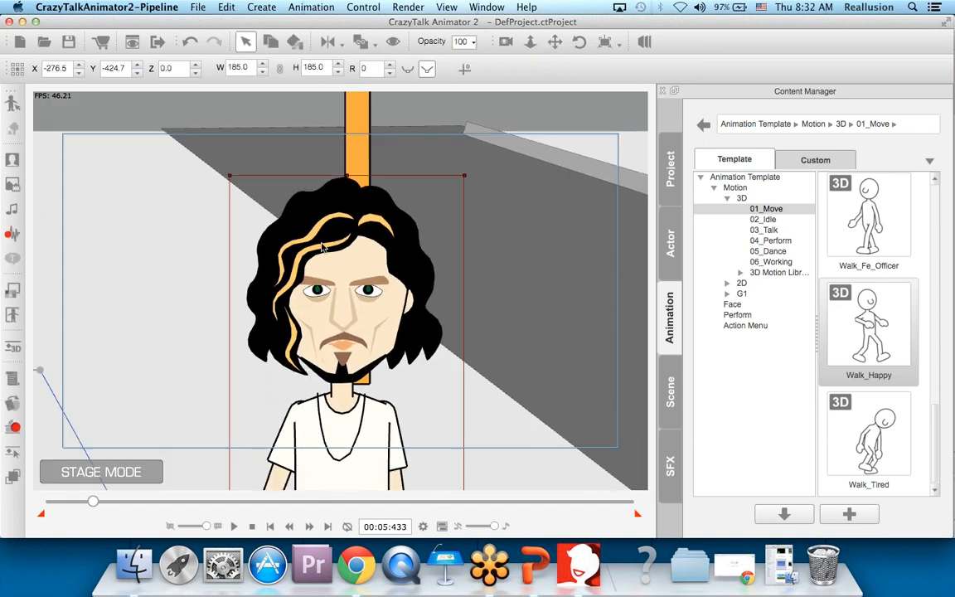
left_click(12, 240)
left_click_drag(427, 120, 613, 53)
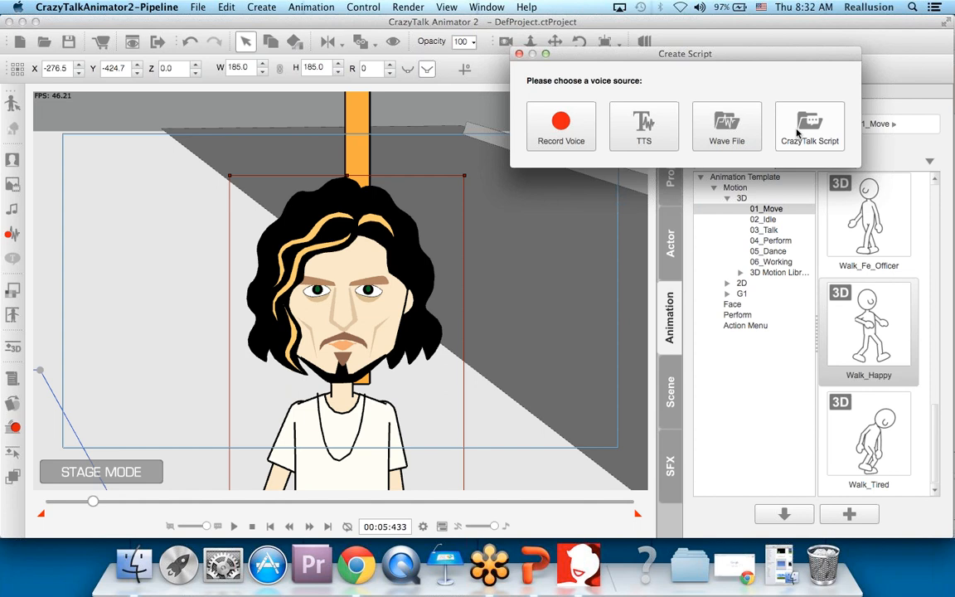
left_click(559, 123)
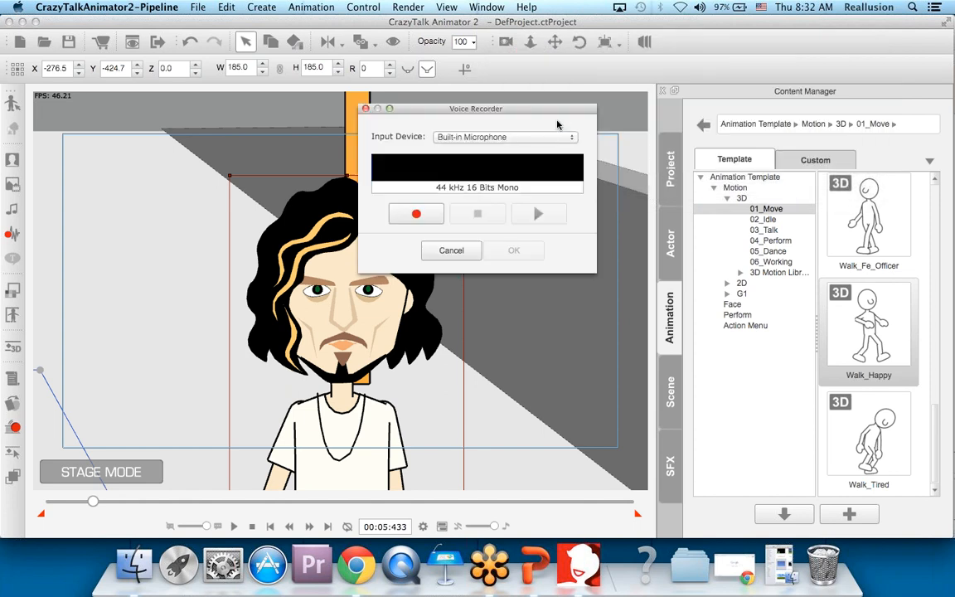
Set the Voice Recorder's input device to Built-in Microphone.
left_click_drag(477, 110, 671, 73)
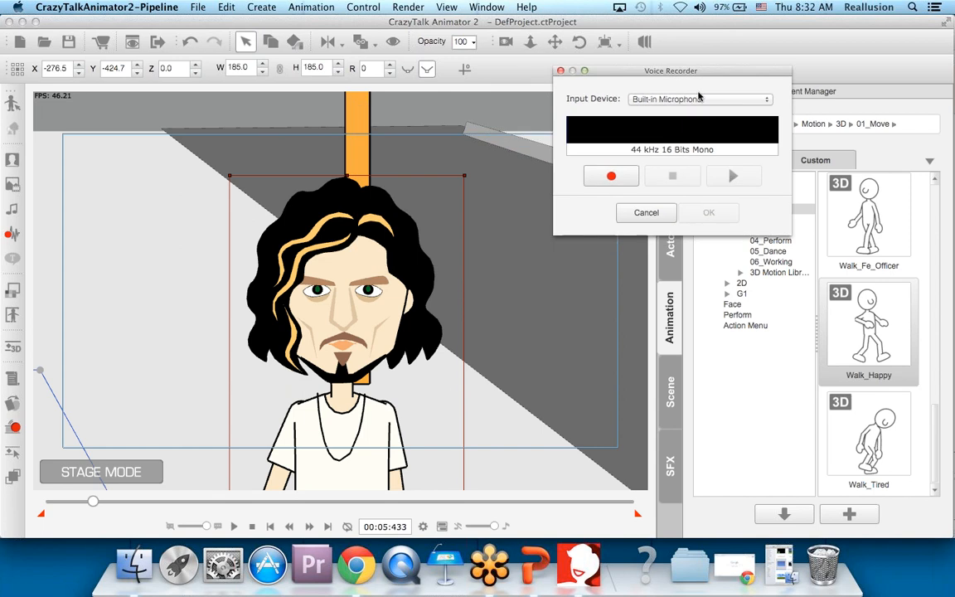
left_click(663, 99)
left_click(669, 108)
left_click(668, 99)
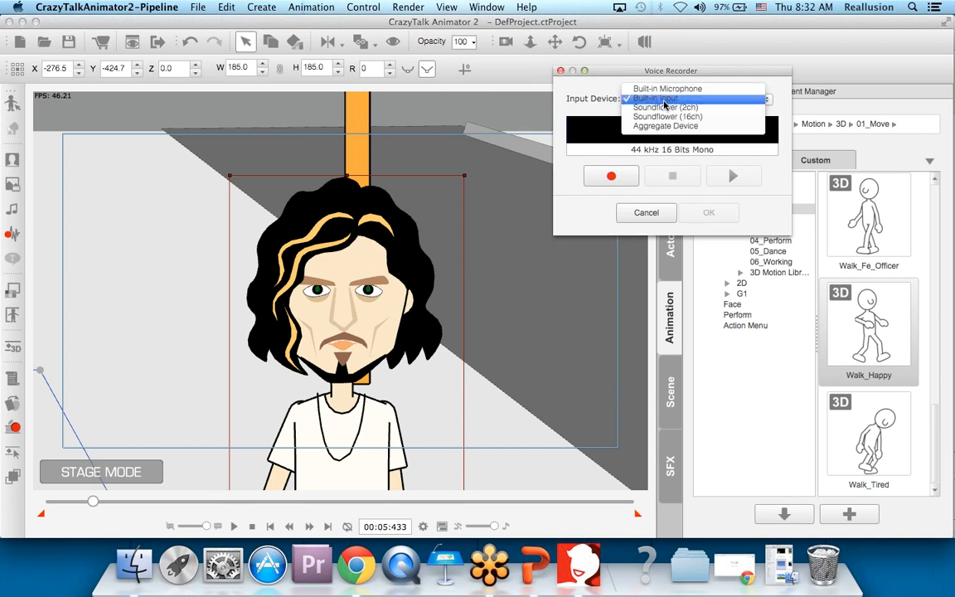
left_click(666, 90)
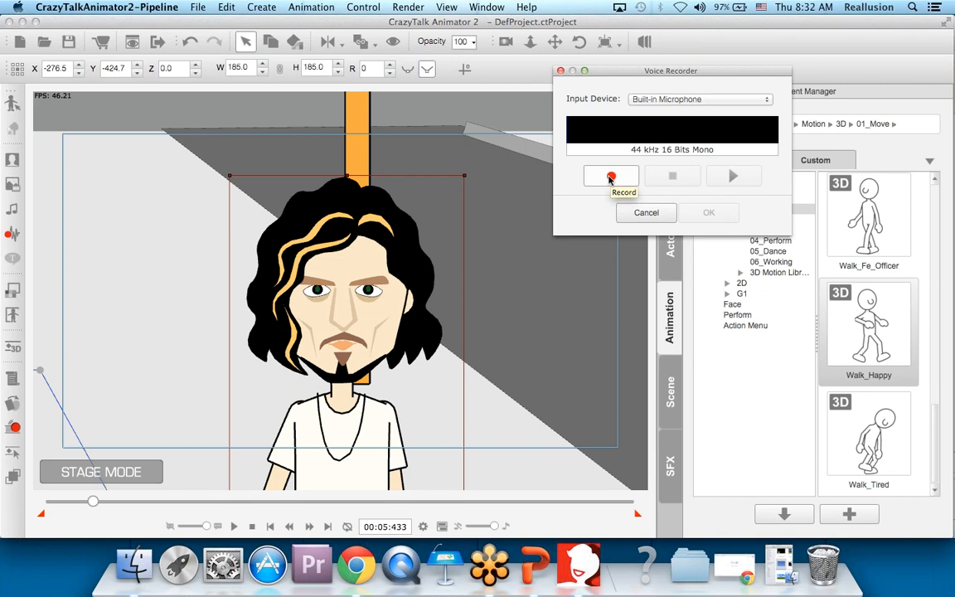
Record a voice line of about 4.8 seconds, play it back and apply it to the character as his speech.
left_click(610, 178)
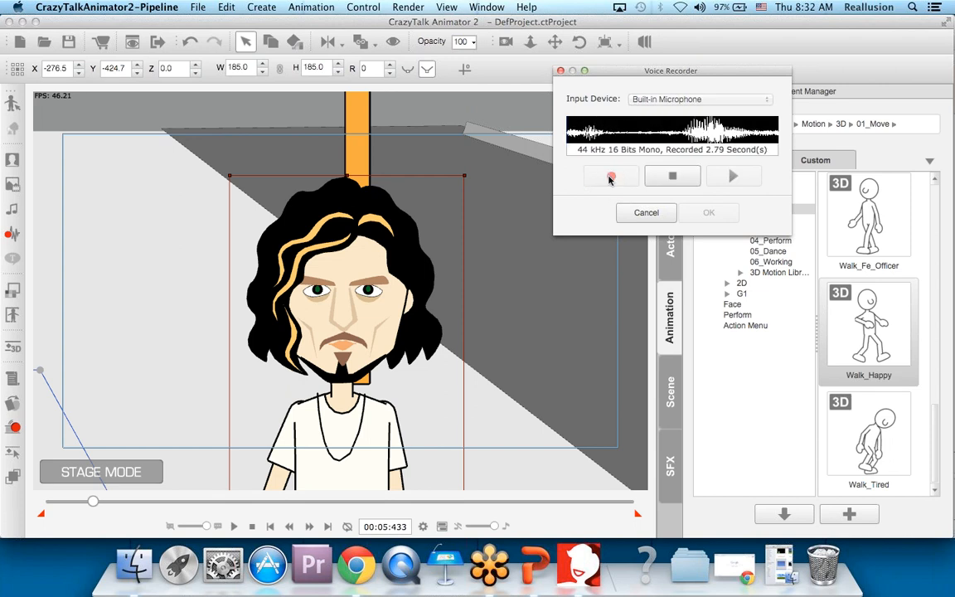
left_click(671, 177)
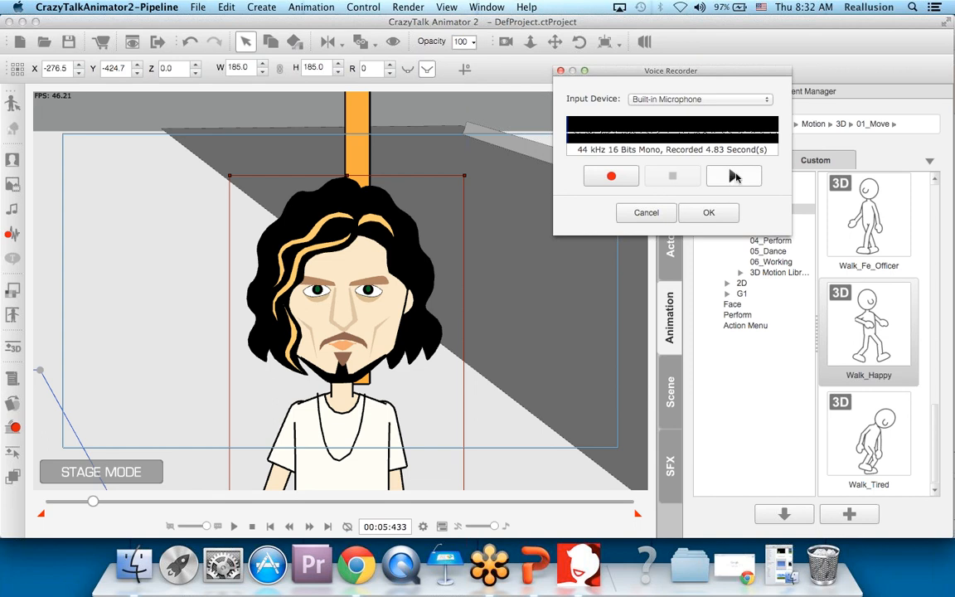
left_click(734, 177)
left_click(733, 177)
left_click(673, 176)
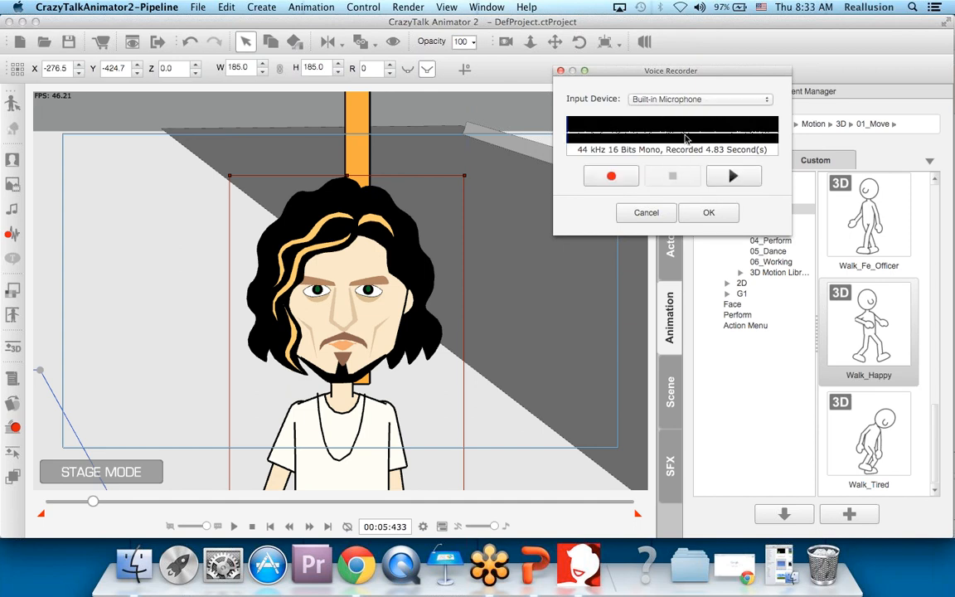
left_click(710, 213)
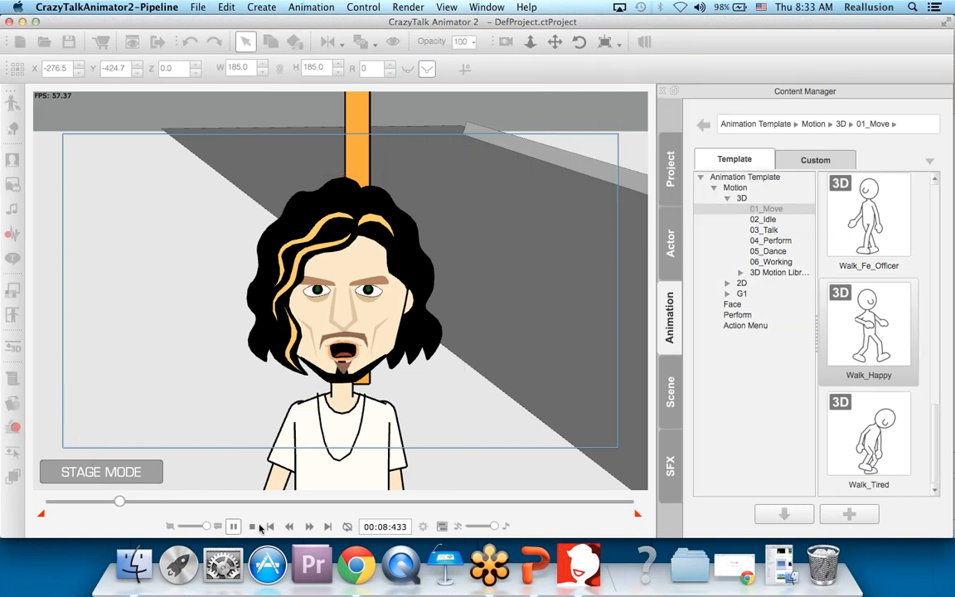
Replay the character's lip-synced speech from about 00:04:767, shortly before he stops walking.
left_click(235, 526)
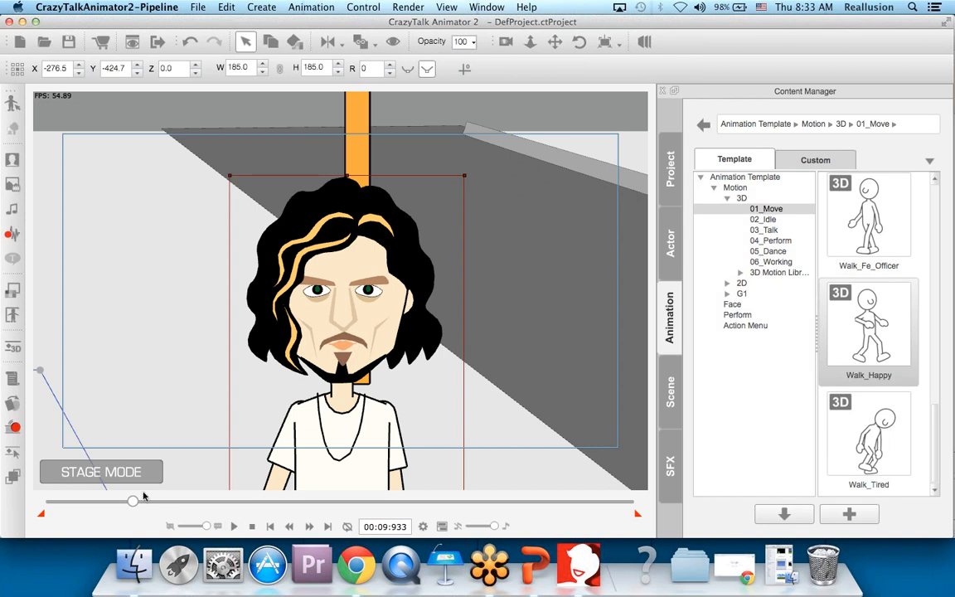
left_click_drag(132, 502, 86, 500)
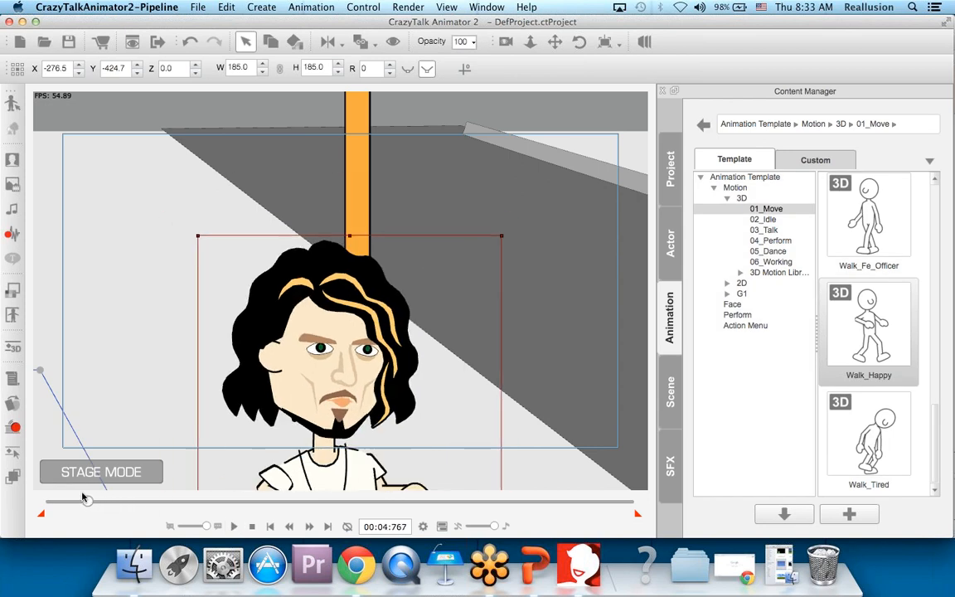
left_click(233, 527)
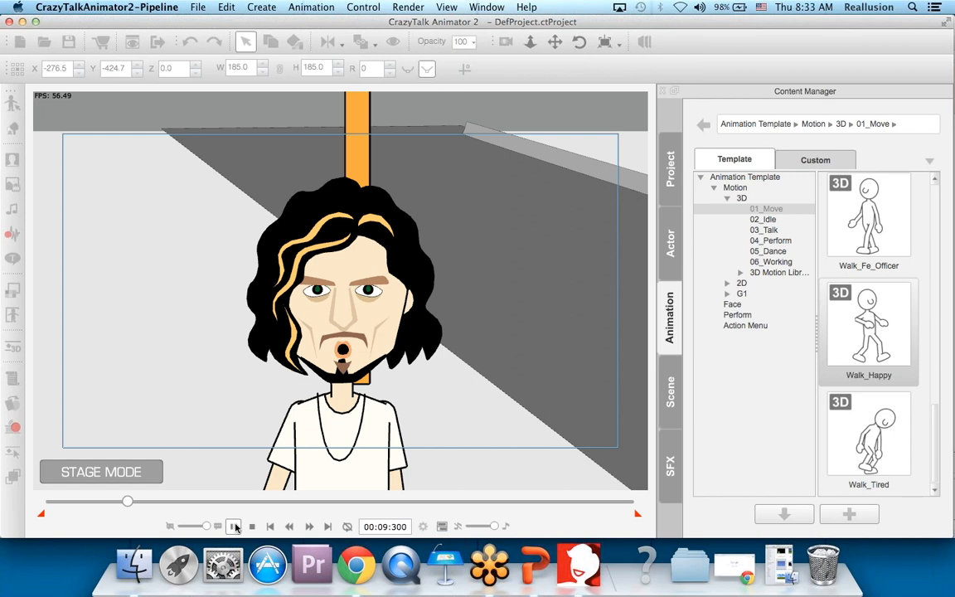
left_click(234, 527)
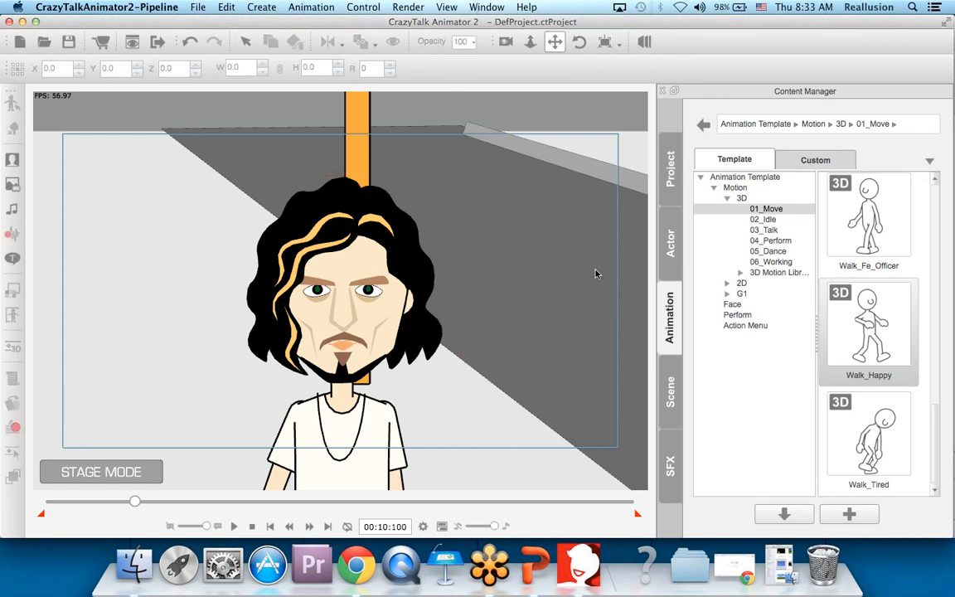
Apply the MJ motion from the 3D 05_Dance templates to the character at 00:10:100, after his speech.
scroll(581, 277, "down", 5)
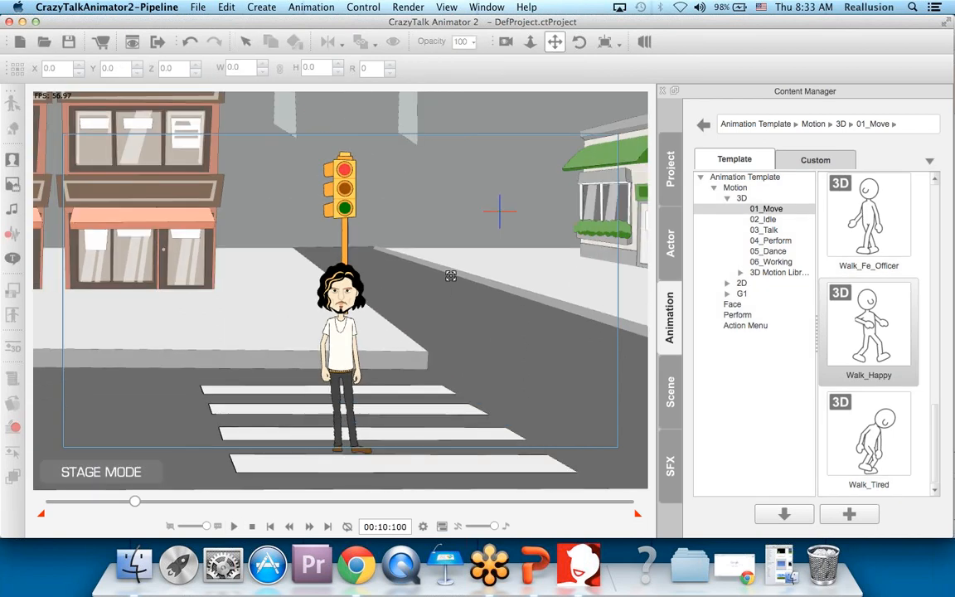
left_click_drag(454, 291, 445, 257)
left_click(717, 251)
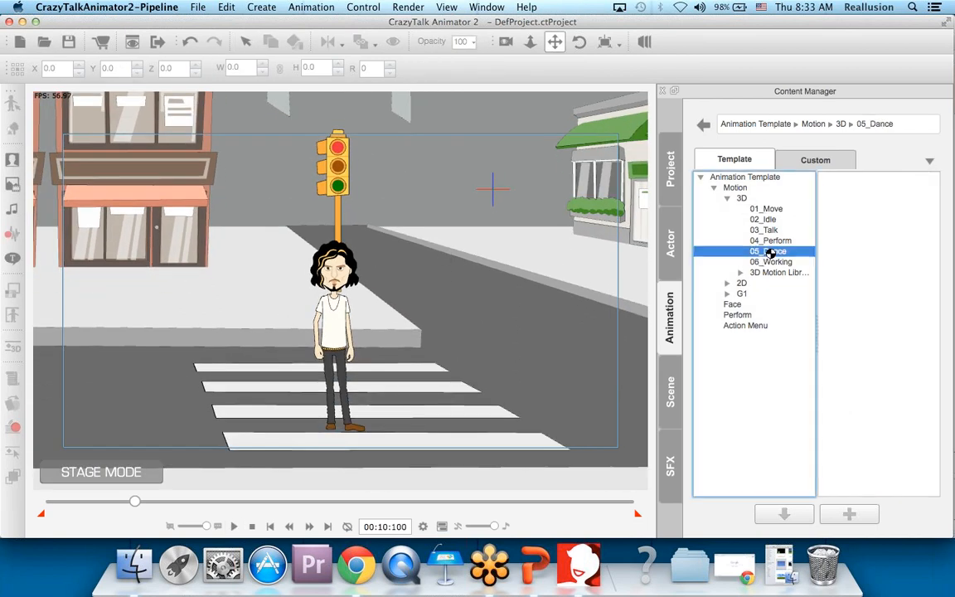
scroll(845, 216, "down", 3)
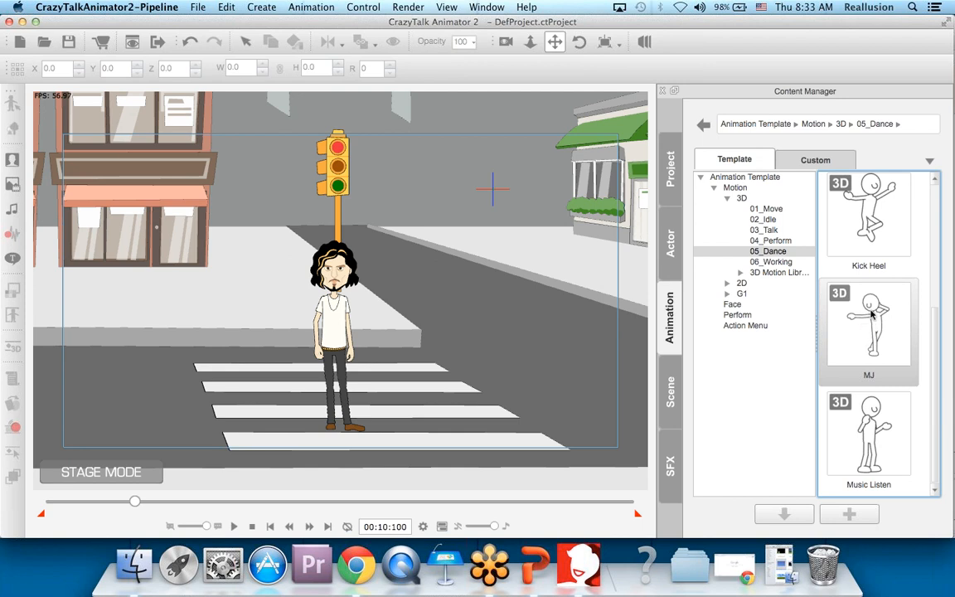
left_click_drag(863, 316, 340, 294)
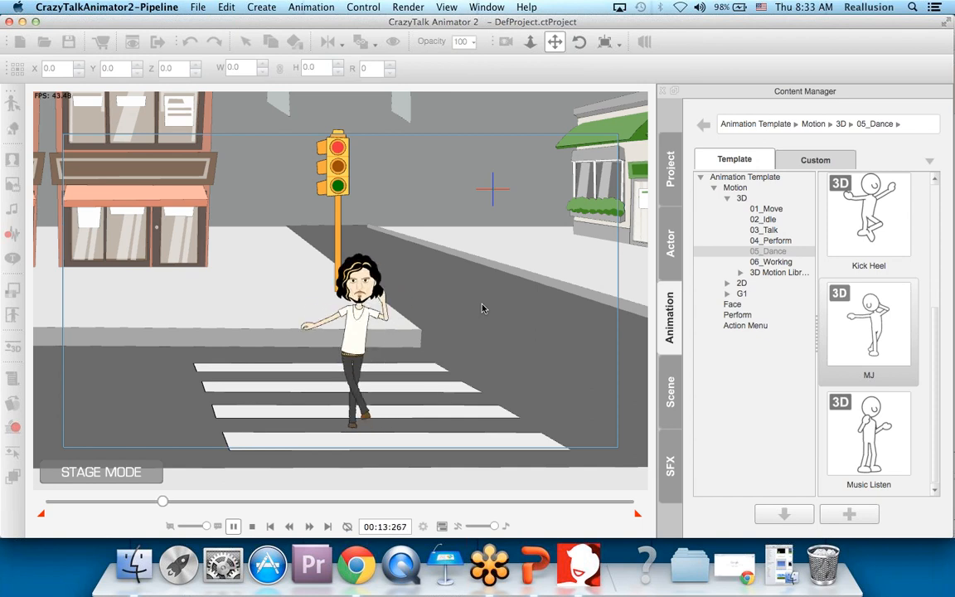
Play the whole animation from the first frame to check the walk, speech and dance in sequence.
left_click(252, 528)
left_click(252, 528)
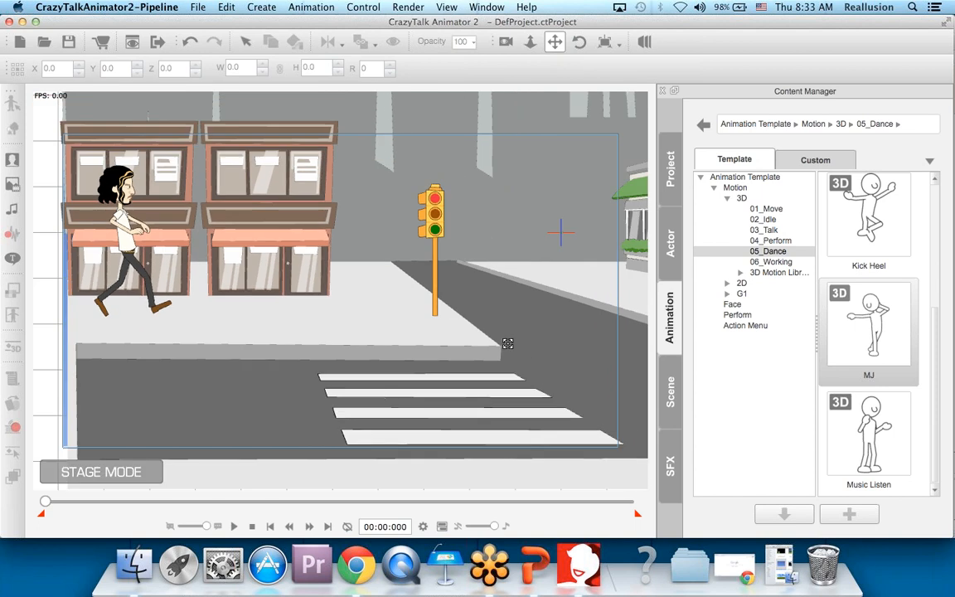
left_click(235, 526)
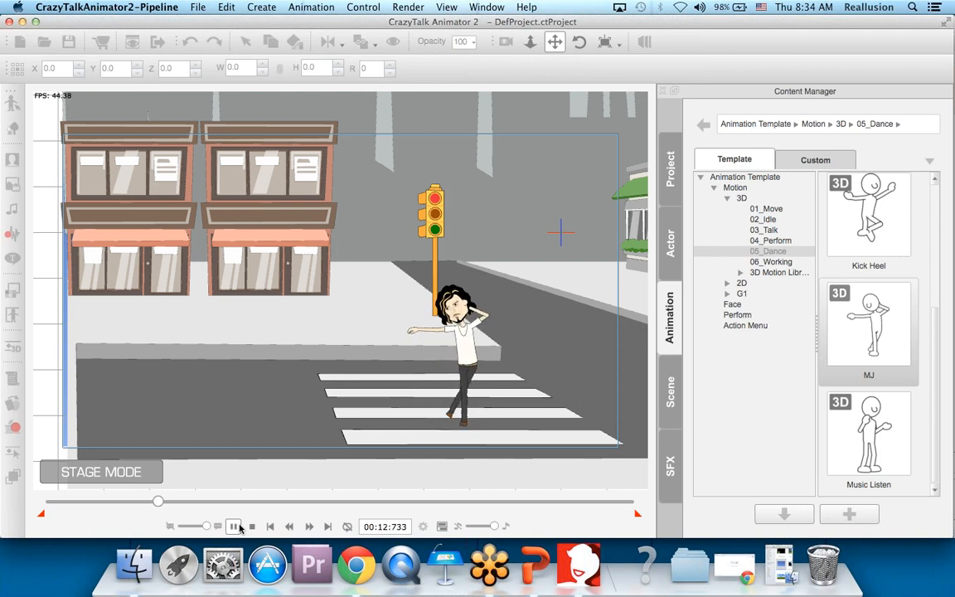
left_click(237, 526)
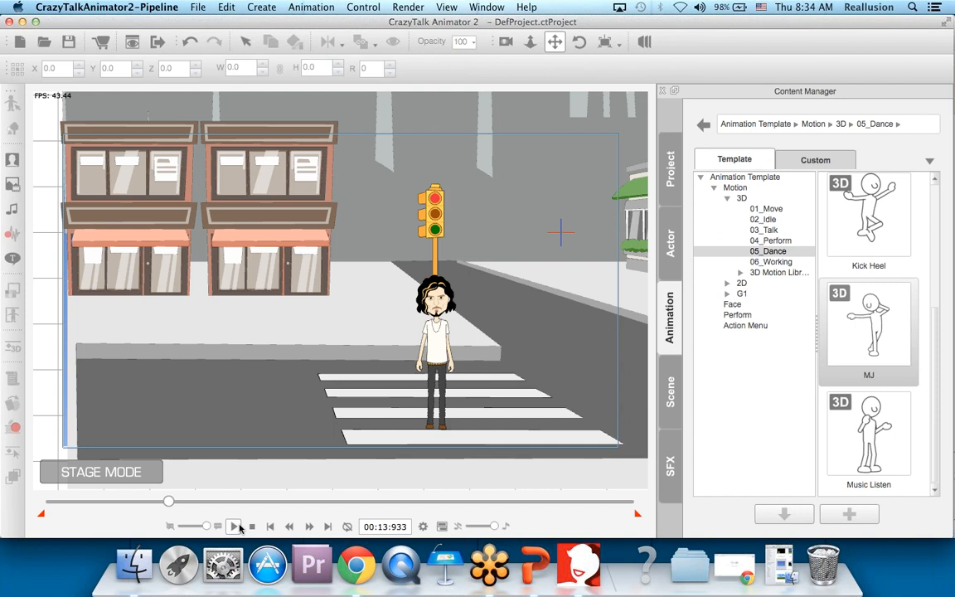
Switch to the PowerPoint webinar presentation, start the slide show at slide 22 and advance to the Step 5 slide.
left_click(24, 21)
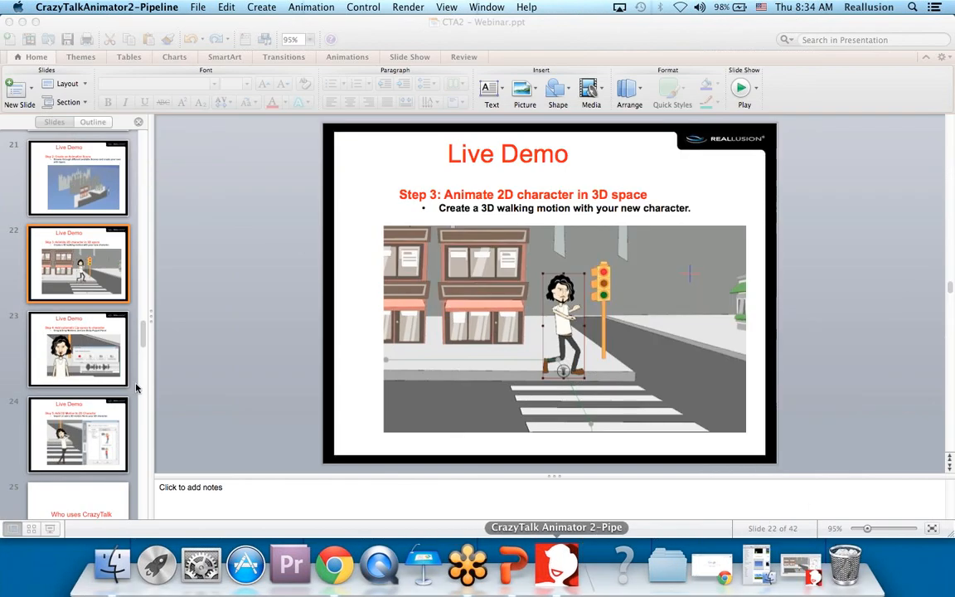
left_click(196, 333)
left_click(50, 528)
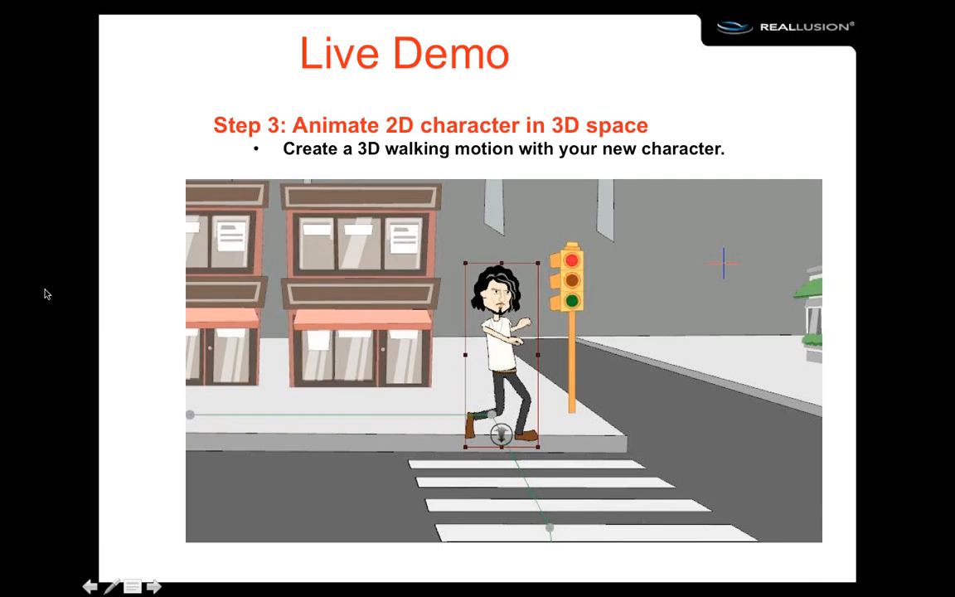
left_click(89, 270)
left_click(89, 270)
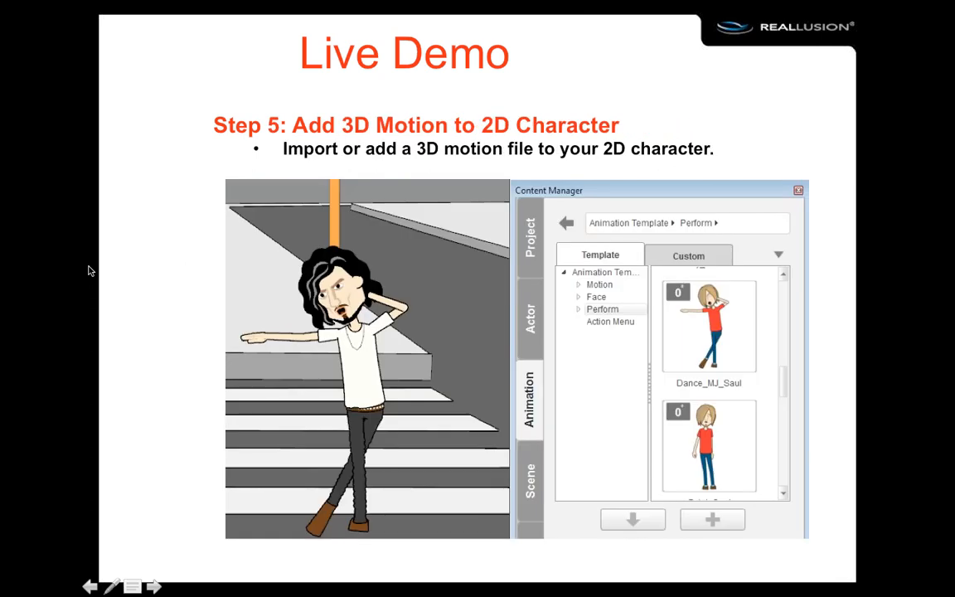
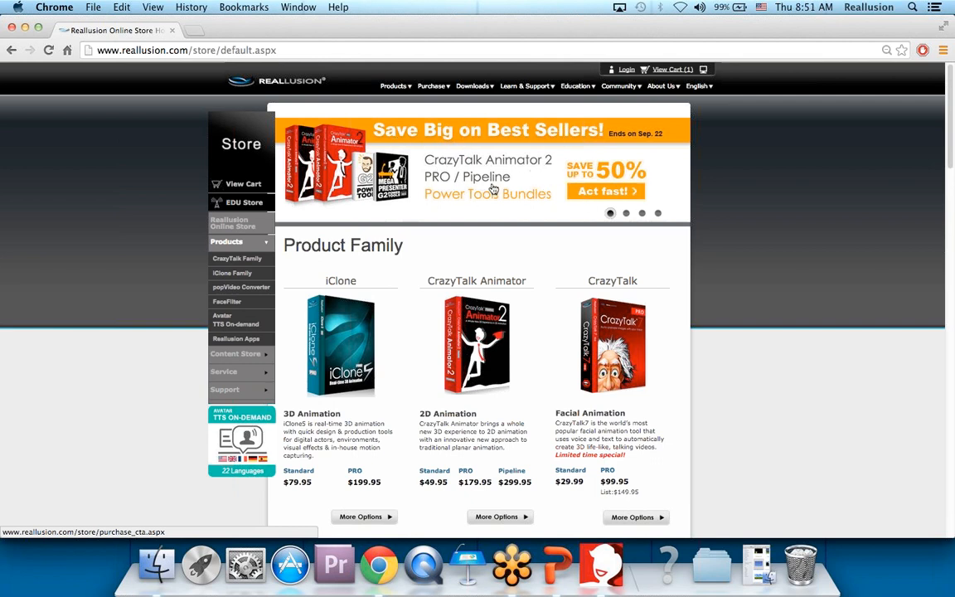
On the Reallusion store page in Chrome, view the second, third and fourth promotional banners.
left_click(626, 213)
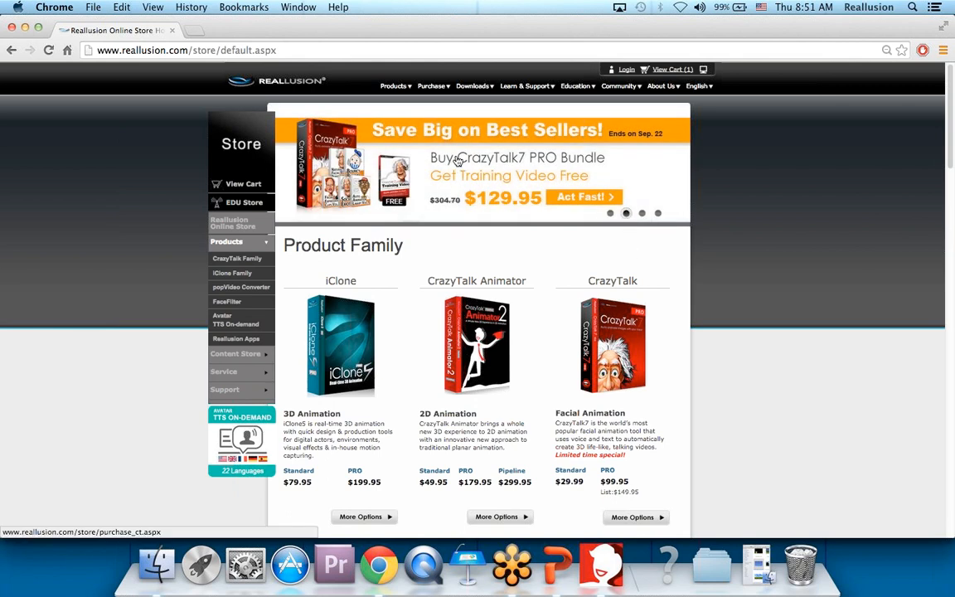
left_click(642, 213)
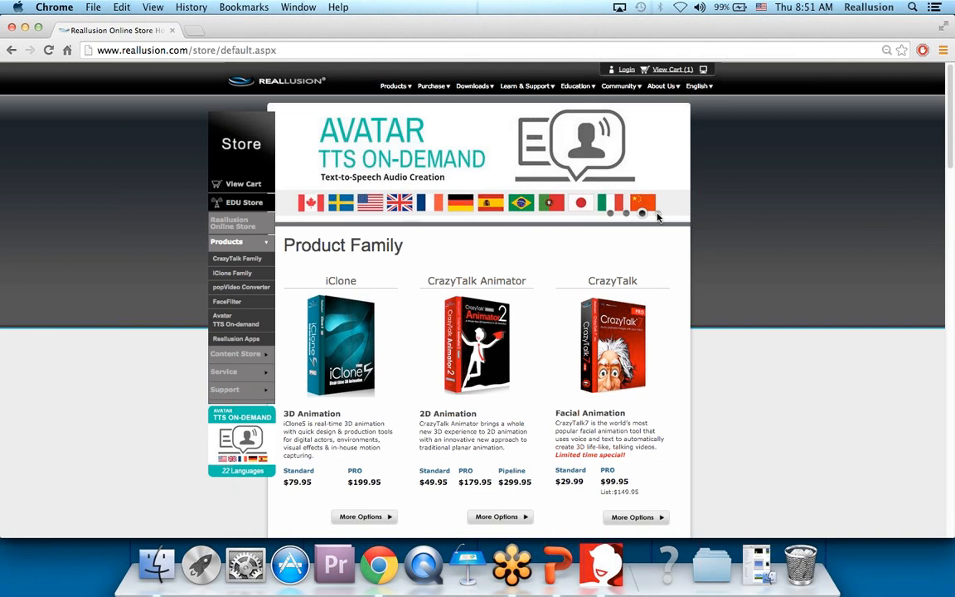
left_click(658, 213)
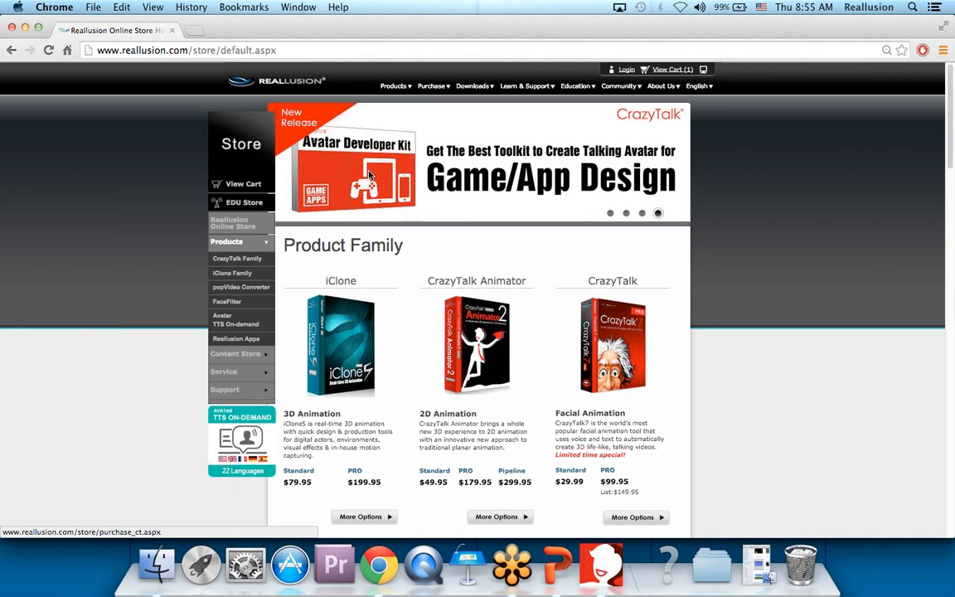
Switch to CrazyTalk Animator 2 and look across the street scene around the character, from the brick shops to the green-awning store.
left_click(601, 564)
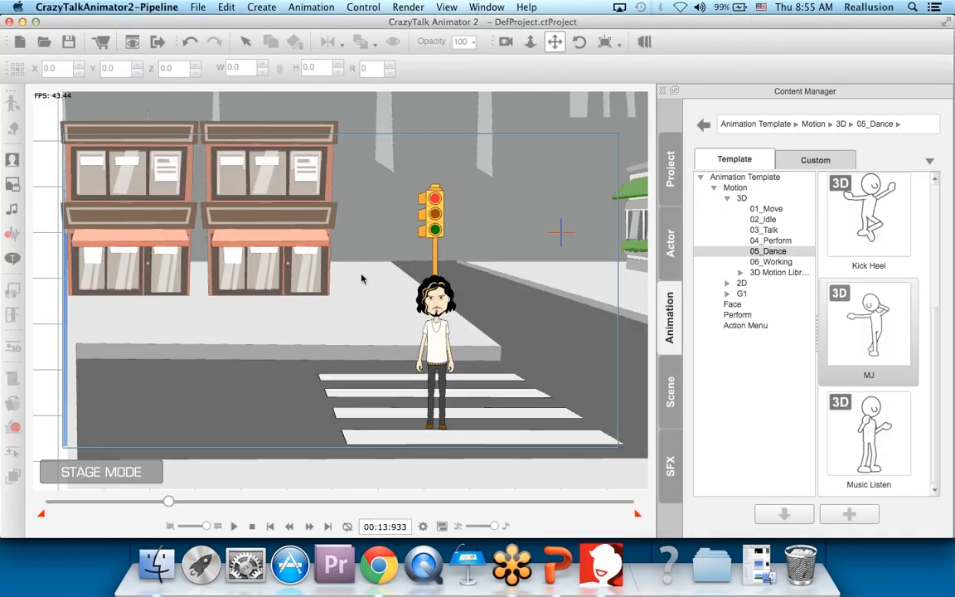
left_click_drag(389, 244, 372, 260)
left_click_drag(495, 259, 493, 283)
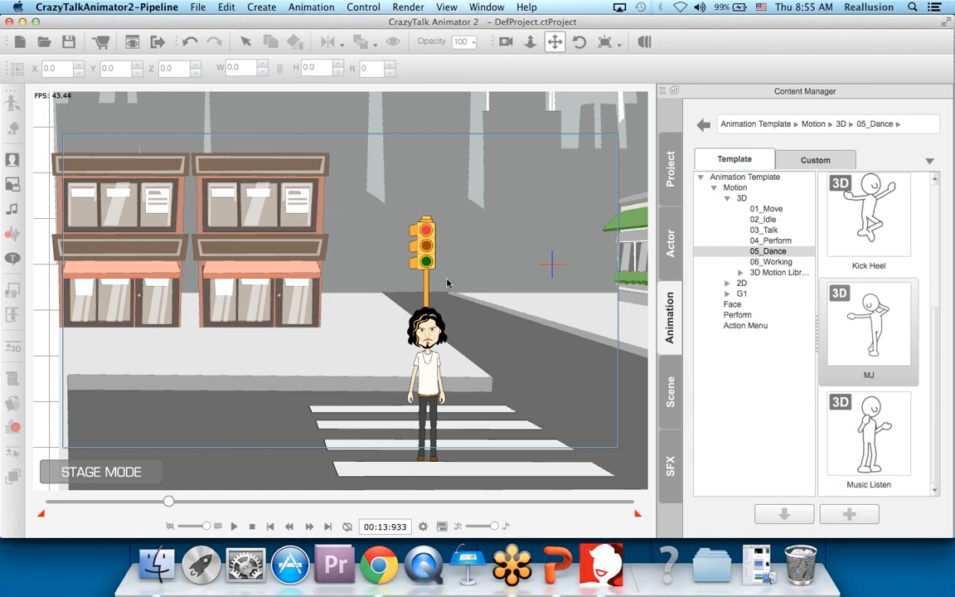
left_click_drag(507, 284, 4, 300)
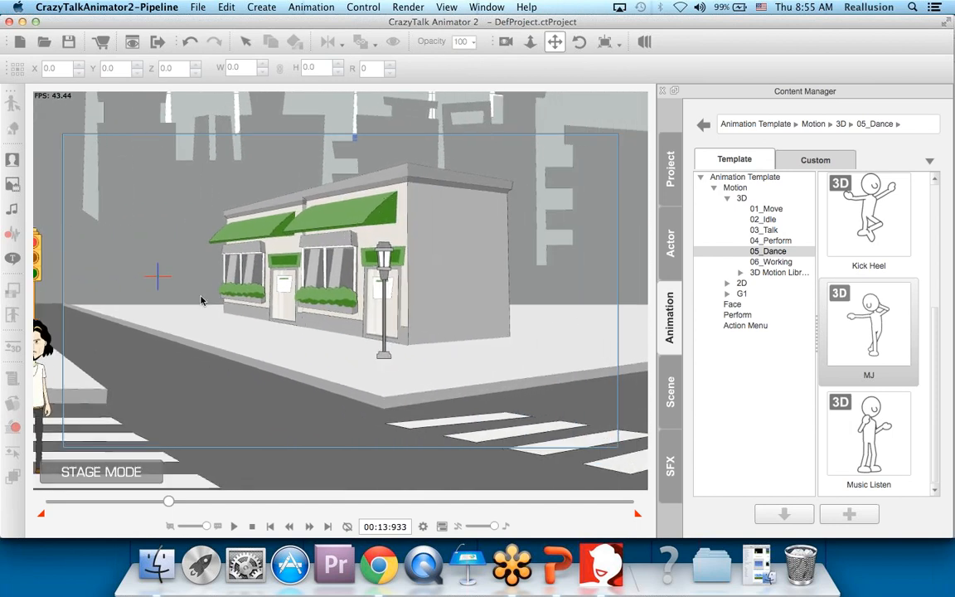
left_click_drag(448, 259, 29, 285)
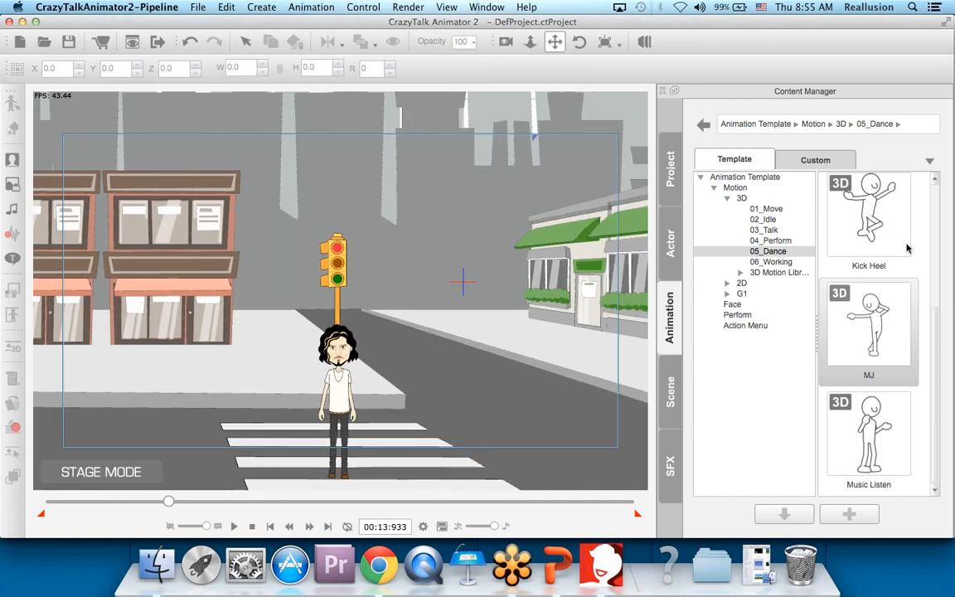
key("Down")
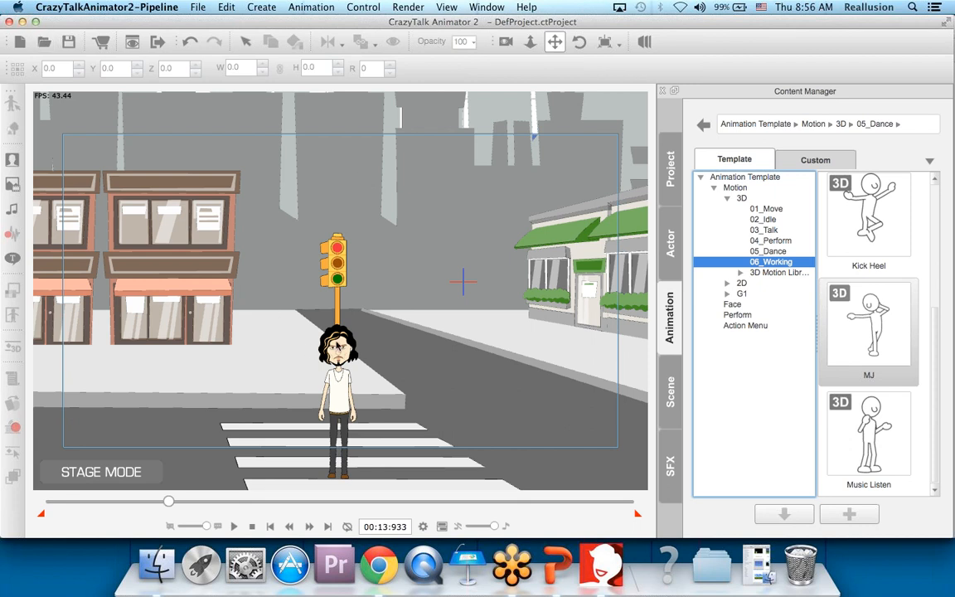
Open the street scene's character in the composer and check its head in the front view.
left_click(348, 337)
key("Home")
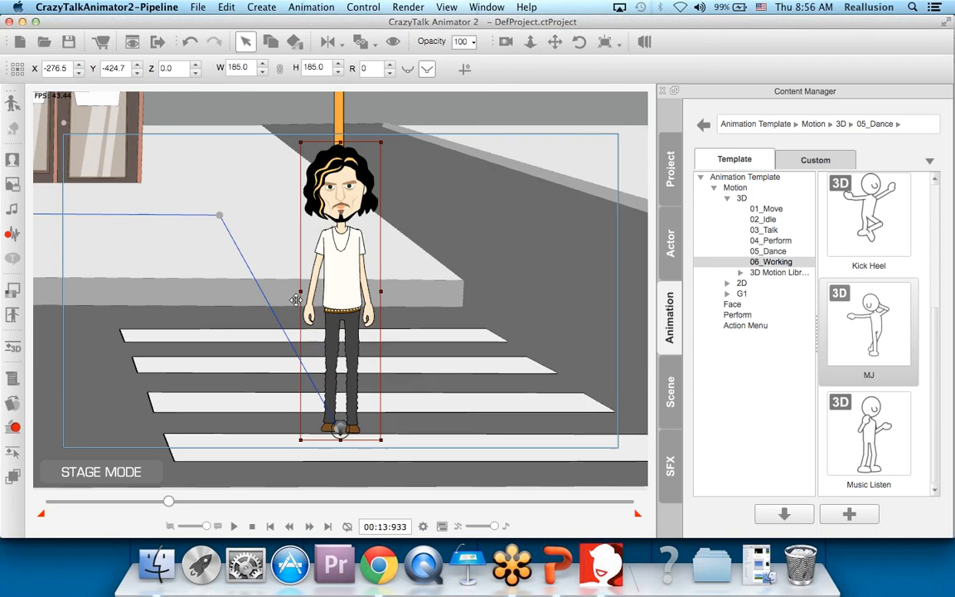
left_click(13, 103)
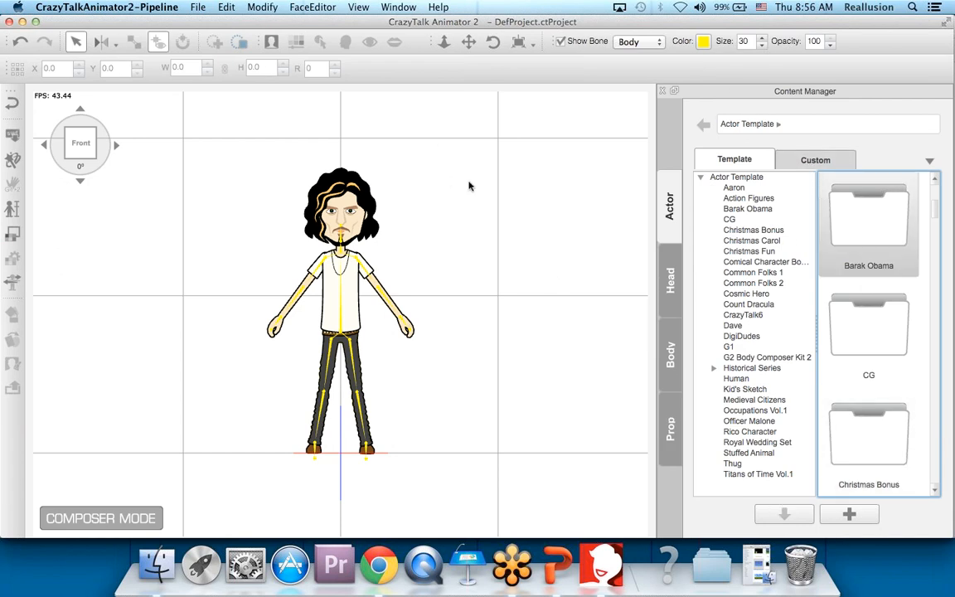
left_click(332, 242)
left_click(345, 189)
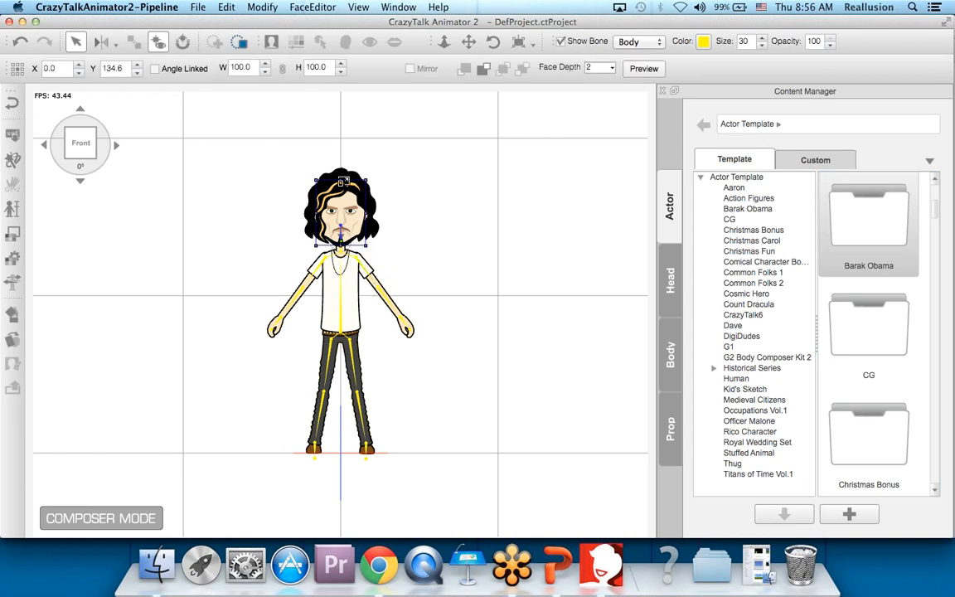
left_click(816, 161)
left_click(733, 157)
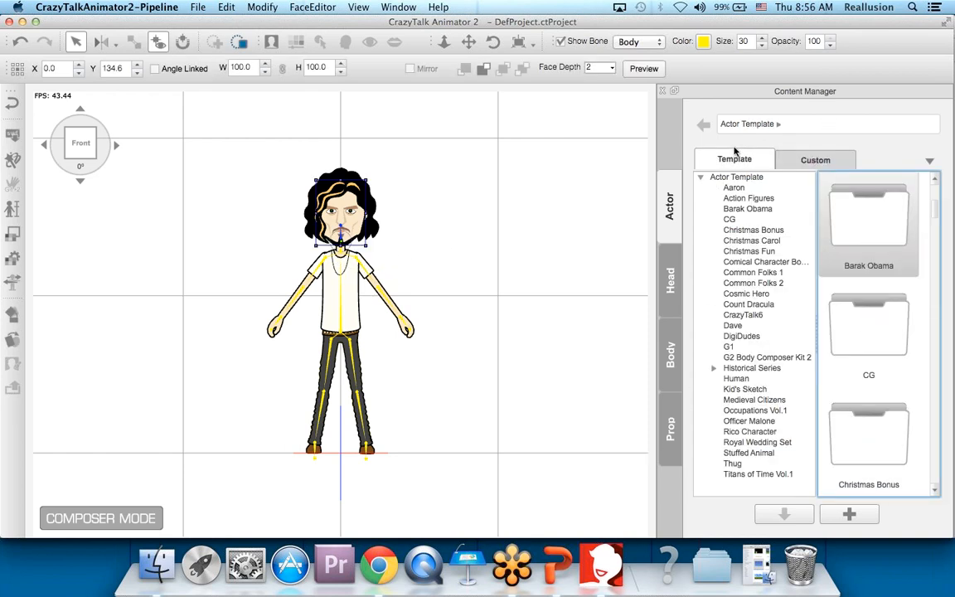
left_click(452, 195)
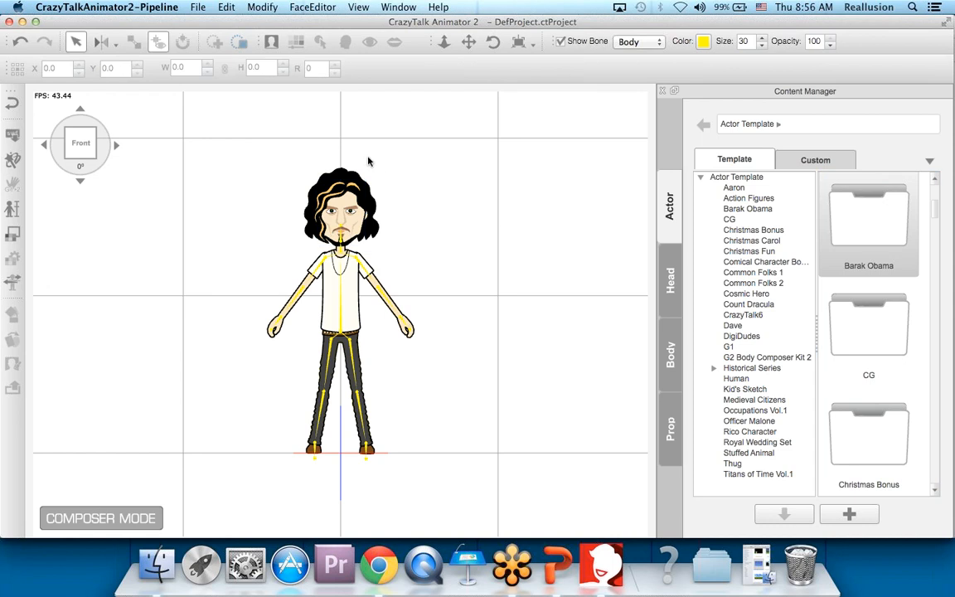
Display the Scene Manager for the character in the composer.
left_click(399, 7)
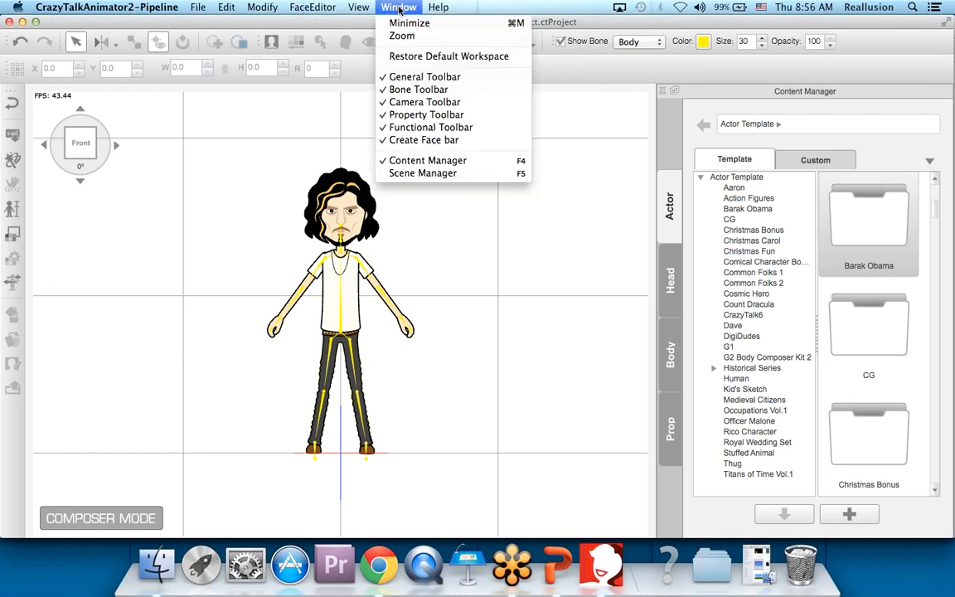
left_click(440, 174)
left_click(849, 530)
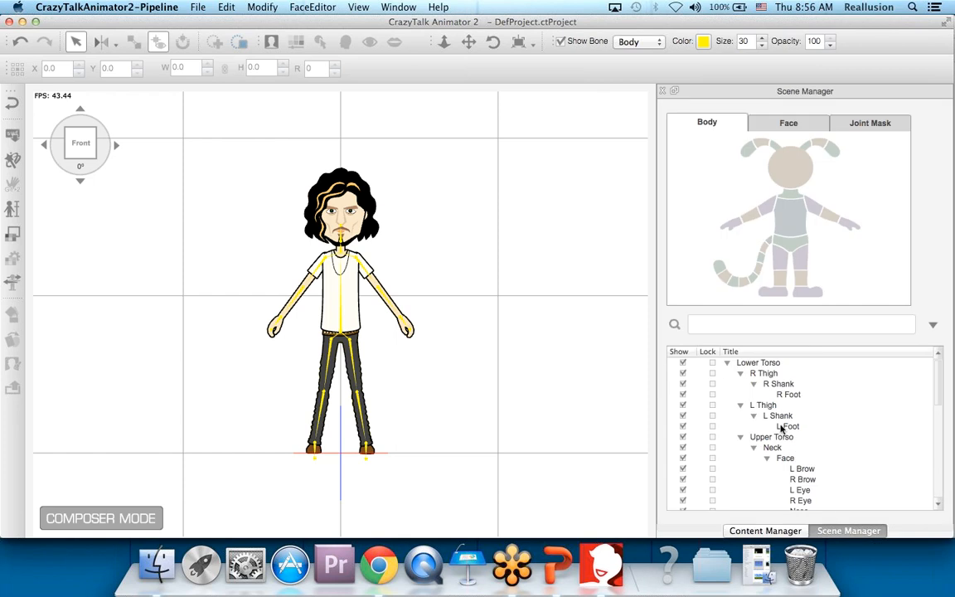
Step through the character's body parts in the Scene Manager, from the lower torso and both legs to the upper torso and neck.
left_click(756, 363)
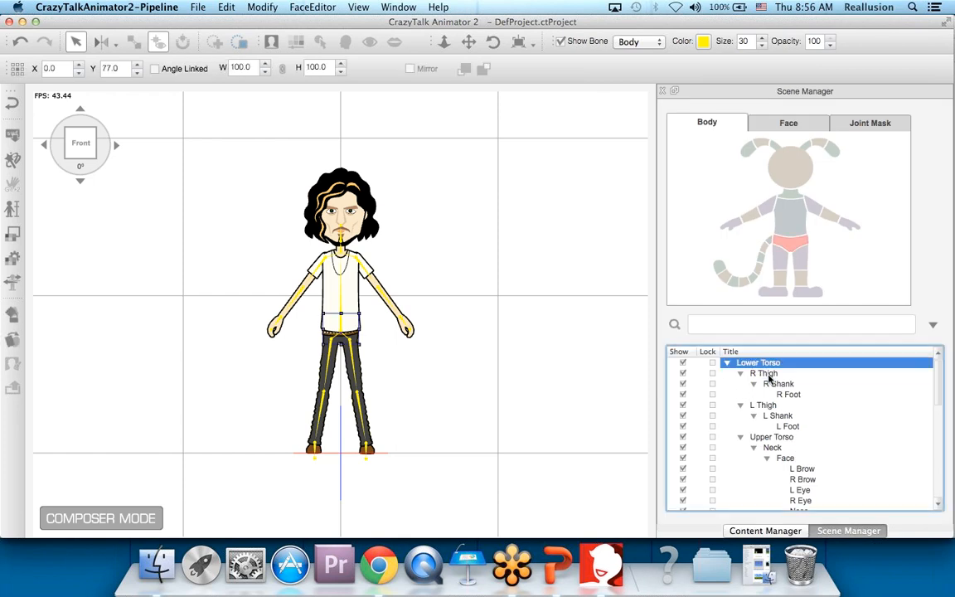
left_click(758, 373)
left_click(779, 385)
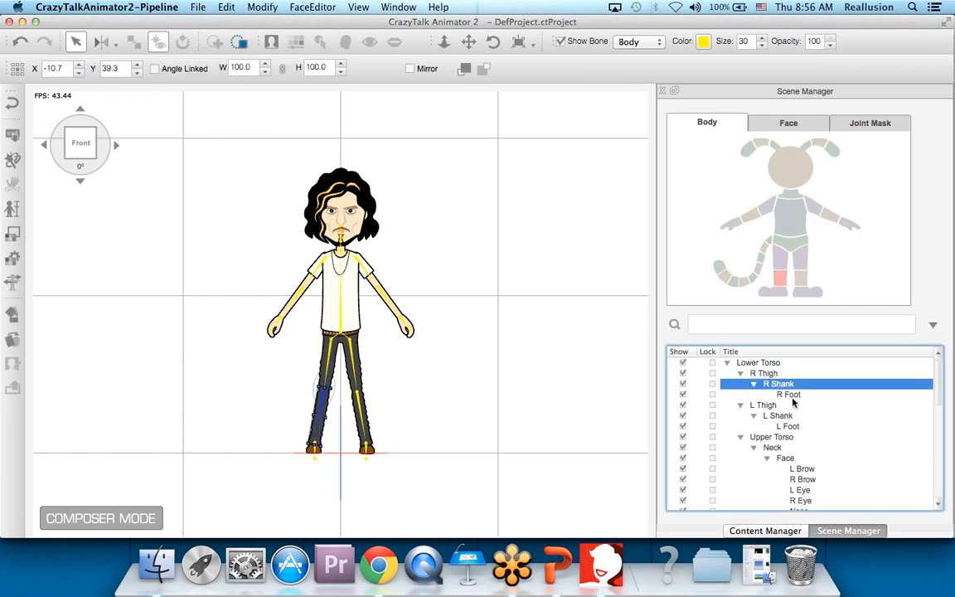
left_click(784, 395)
left_click(774, 405)
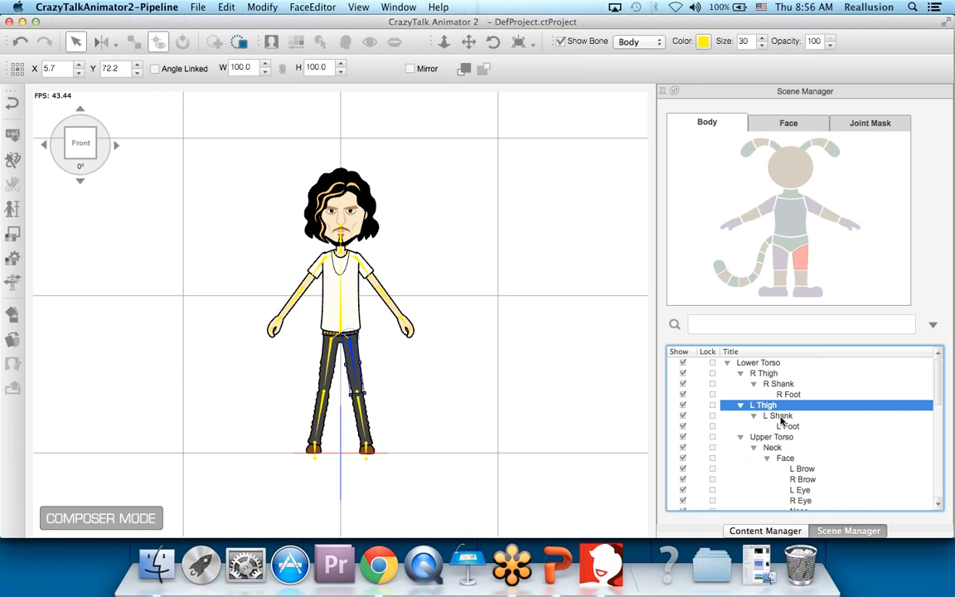
left_click(778, 415)
left_click(785, 426)
left_click(775, 437)
left_click(774, 448)
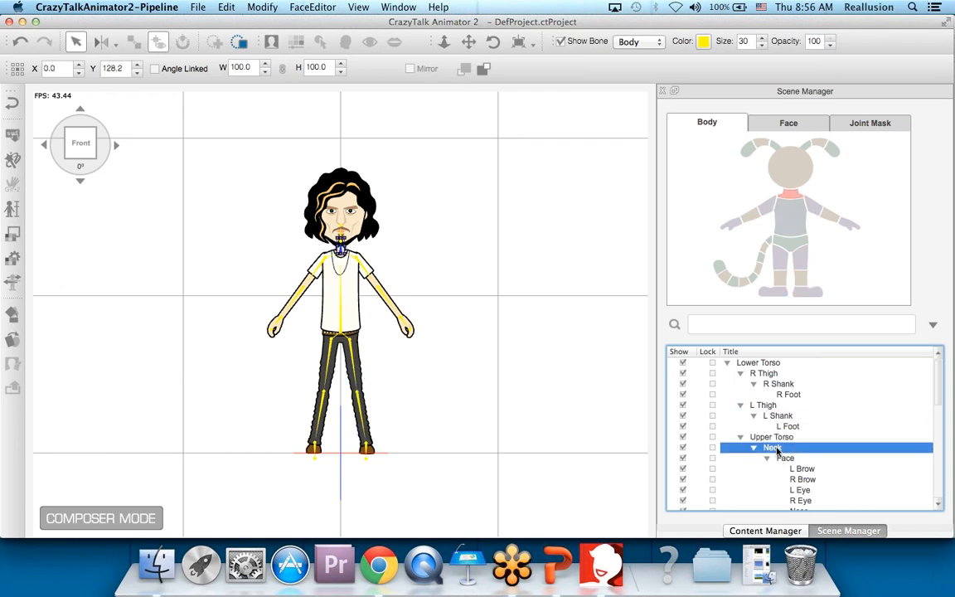
Inspect the character's face, left and right brows and right eye in the Scene Manager, and point out where that manager is enabled.
left_click(784, 459)
left_click(800, 469)
left_click(804, 480)
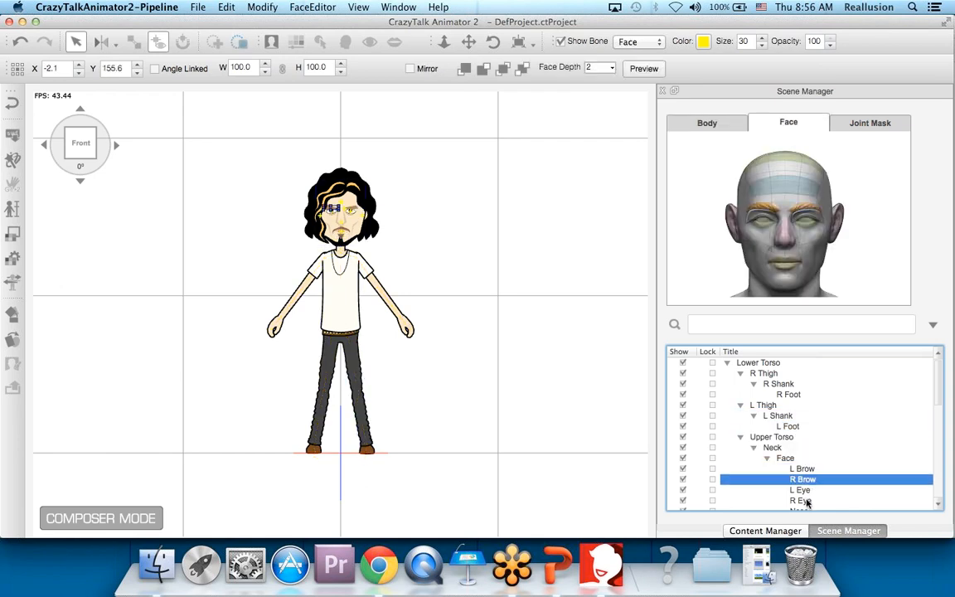
left_click(802, 500)
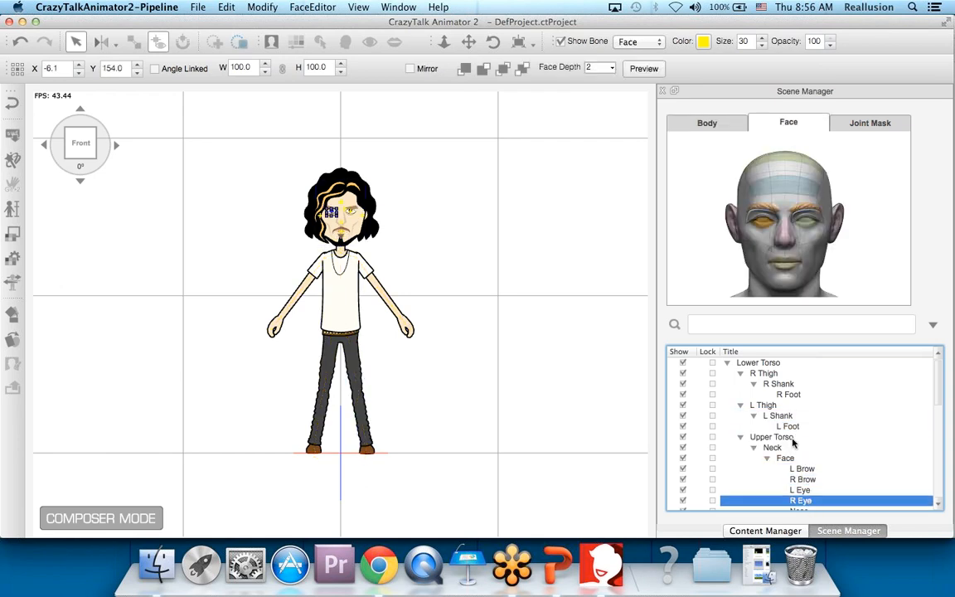
left_click(396, 6)
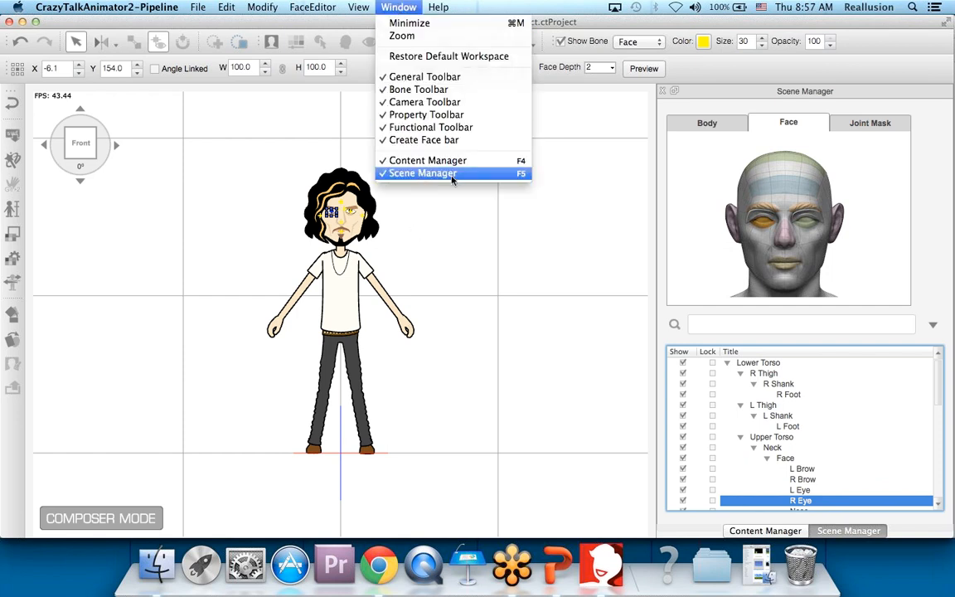
left_click(848, 110)
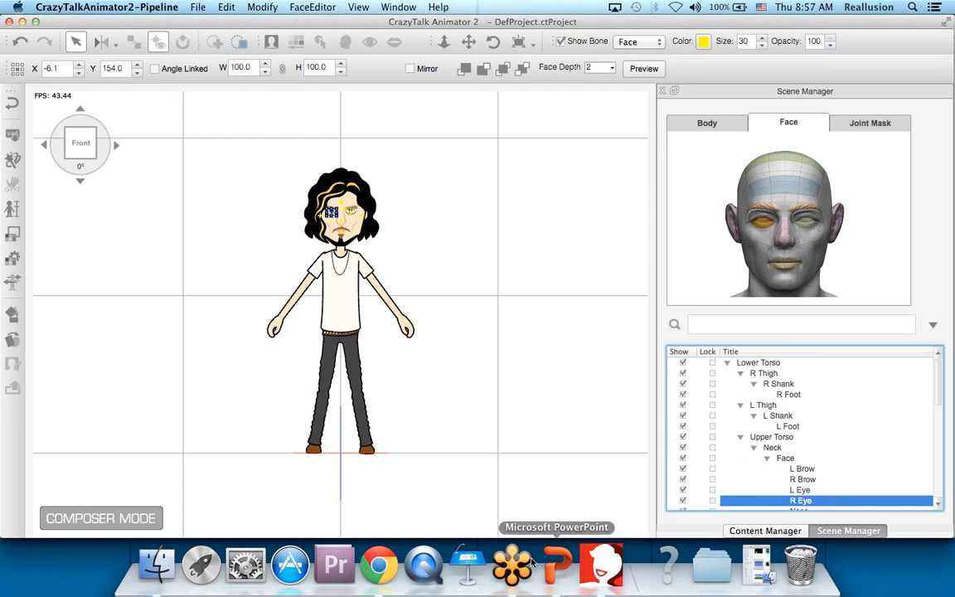
Switch to Chrome, open the Reallusion home page and enlarge the page view.
left_click(379, 565)
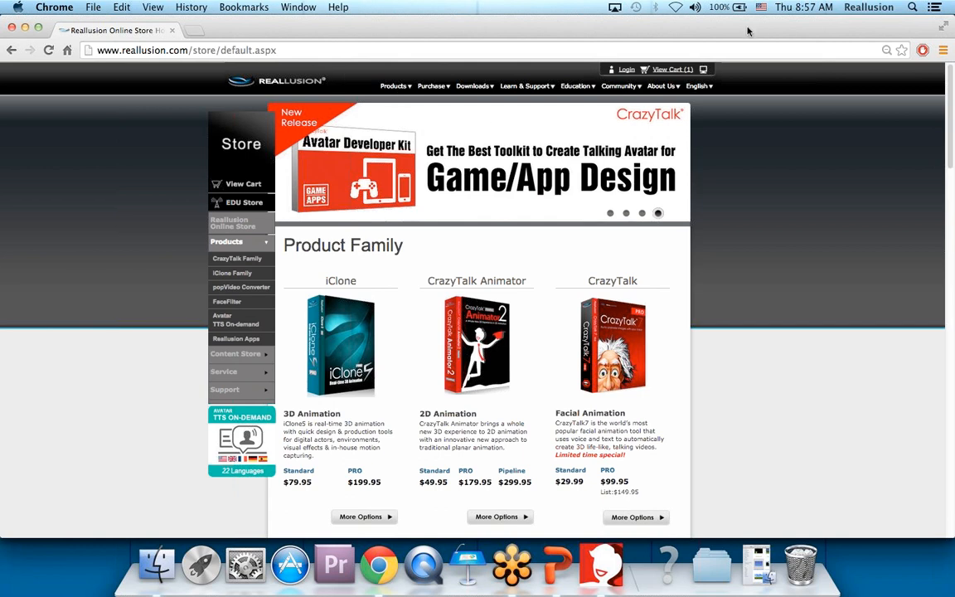
left_click(276, 80)
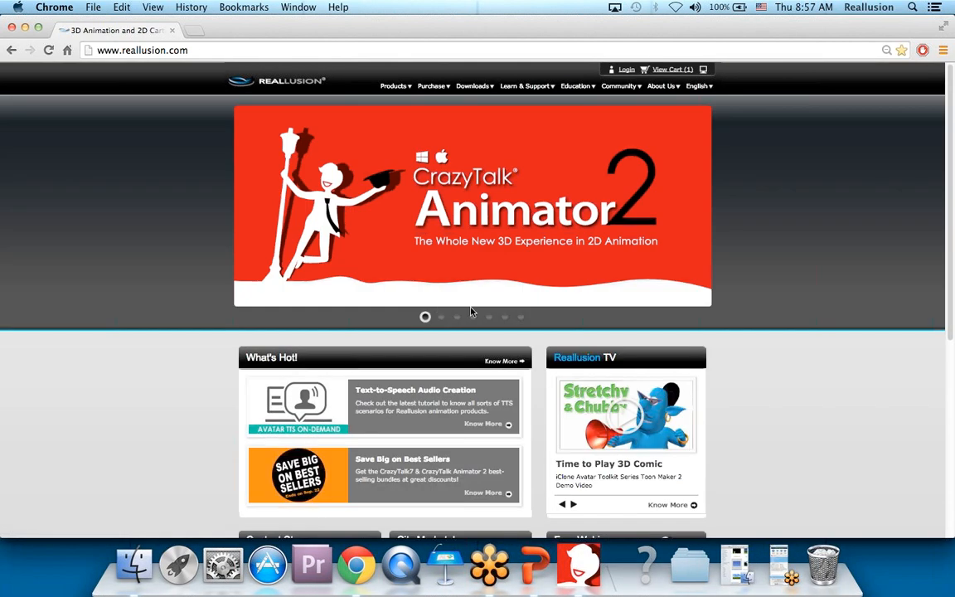
key("super+equal")
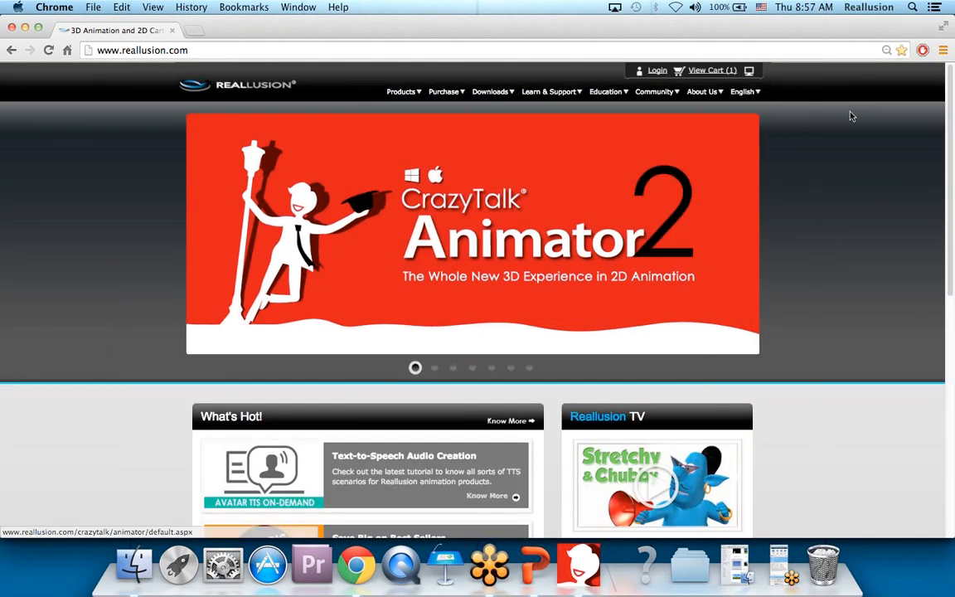
Open the CrazyTalk Animator product page from the 2D Animation products and look over its introduction.
mouse_move(391, 94)
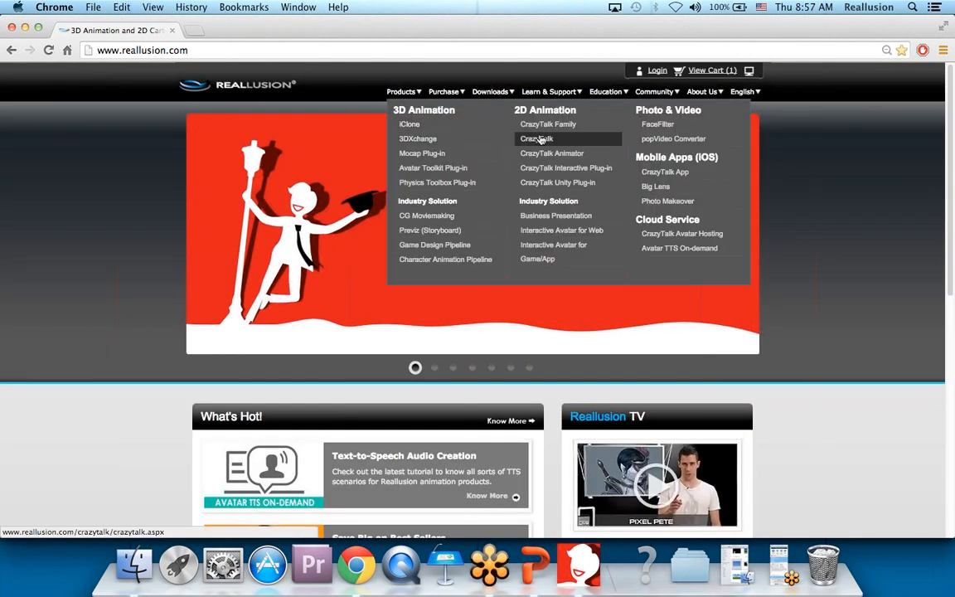
left_click(564, 156)
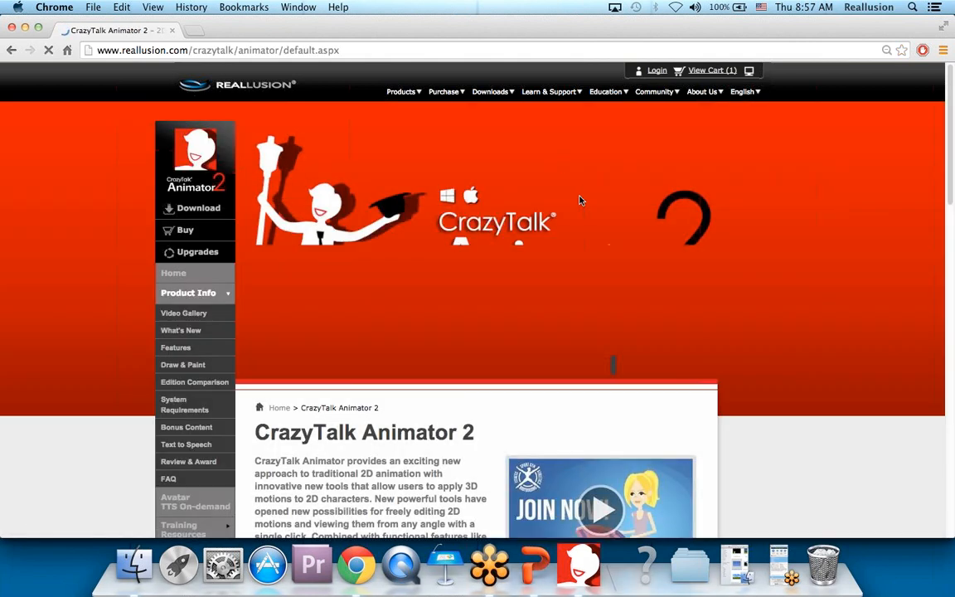
scroll(571, 295, "down", 3)
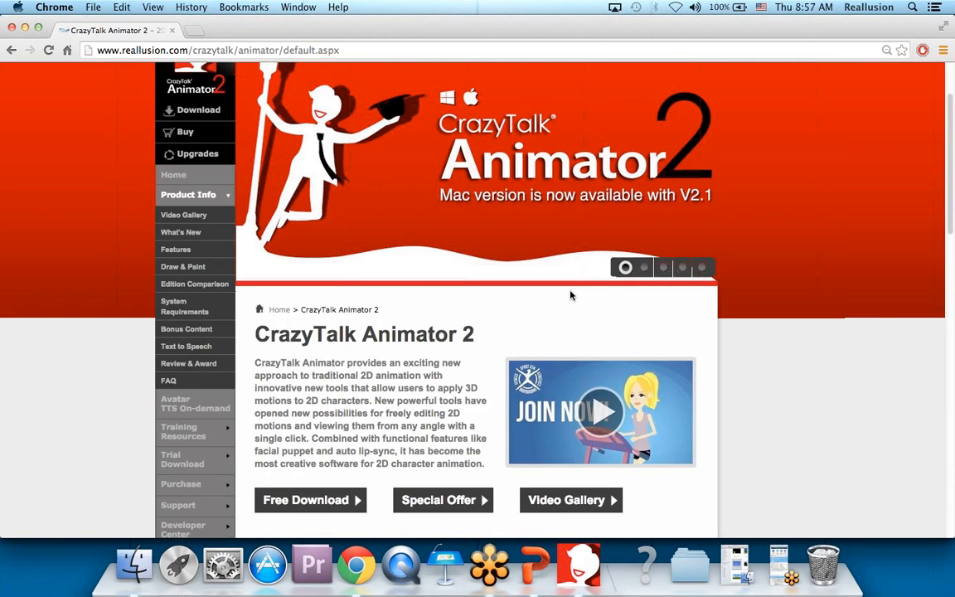
scroll(331, 332, "up", 5)
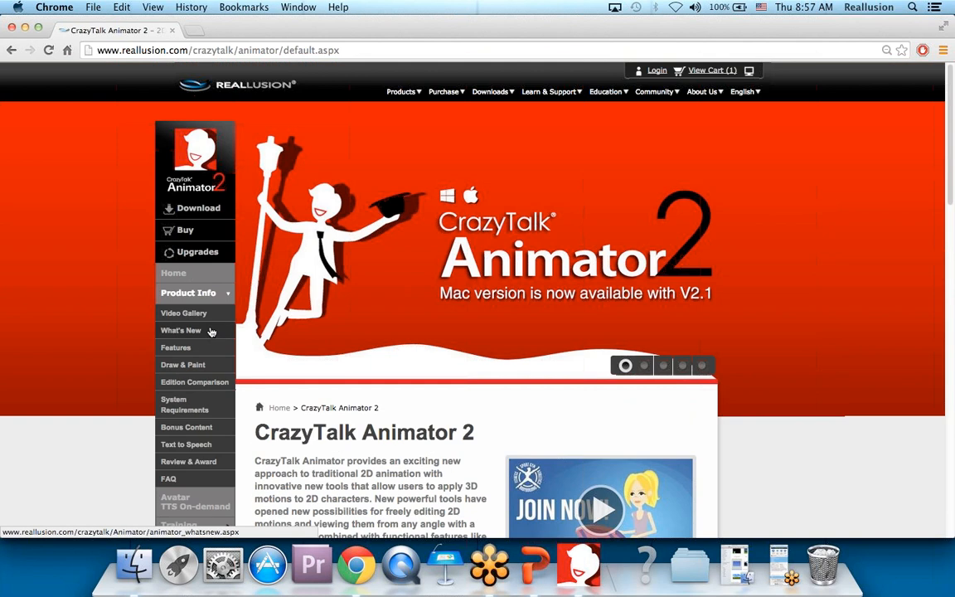
Open the Training Resources home page for CrazyTalk Animator 2 and review its Production Environment, Character Creation and Motion & Animation tutorial lists.
scroll(211, 331, "down", 4)
scroll(210, 336, "down", 3)
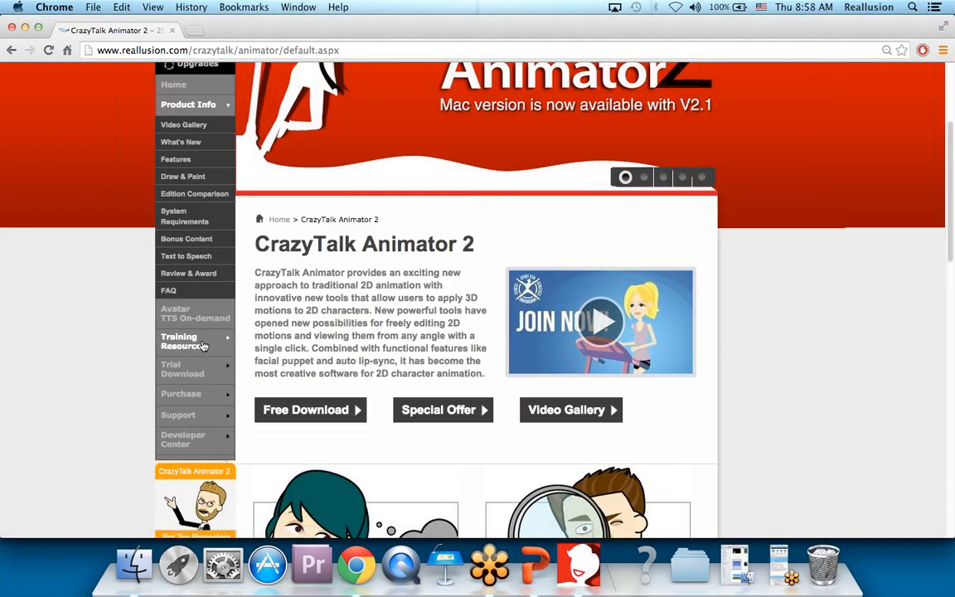
left_click(195, 343)
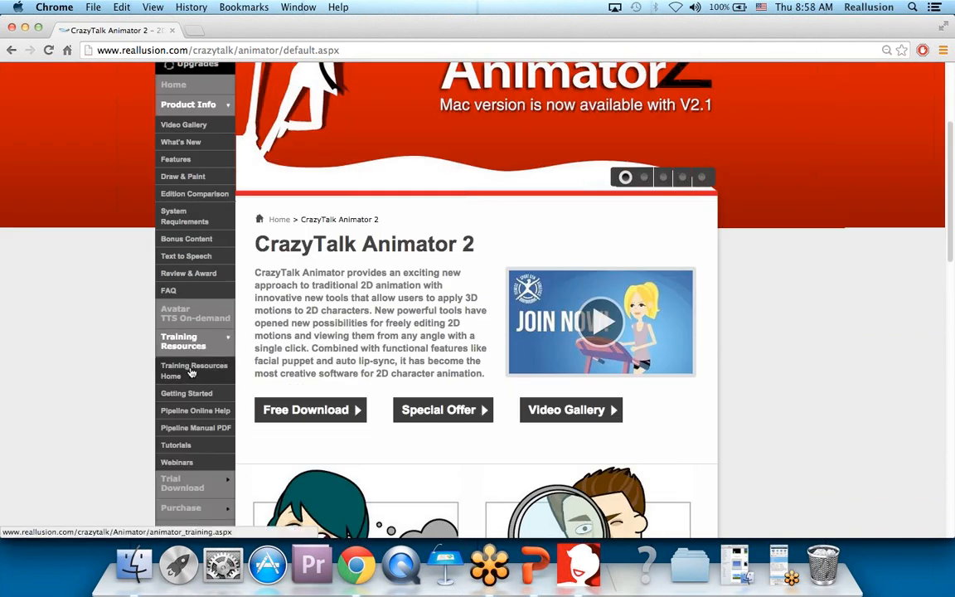
left_click(194, 373)
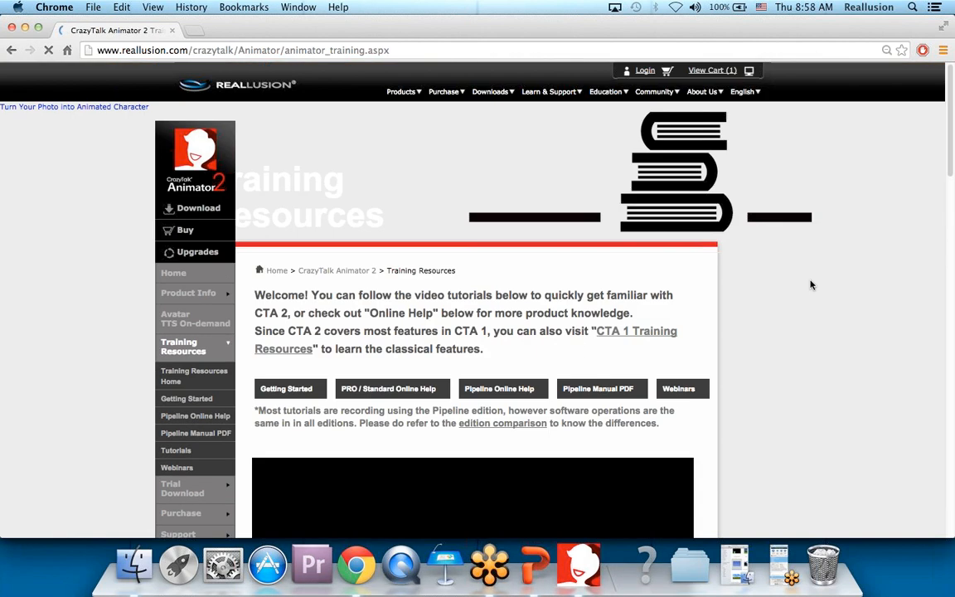
scroll(811, 284, "down", 5)
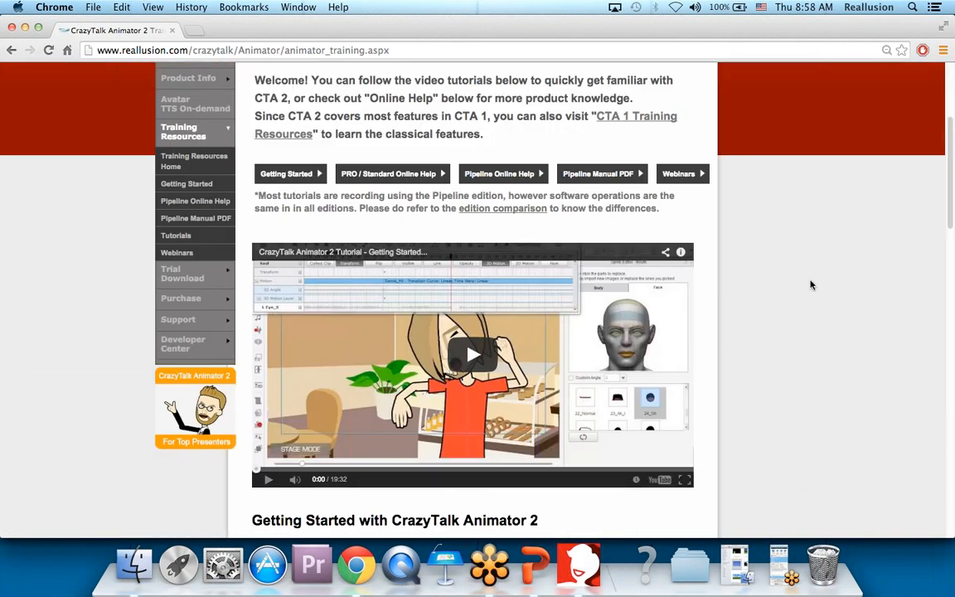
scroll(812, 284, "down", 4)
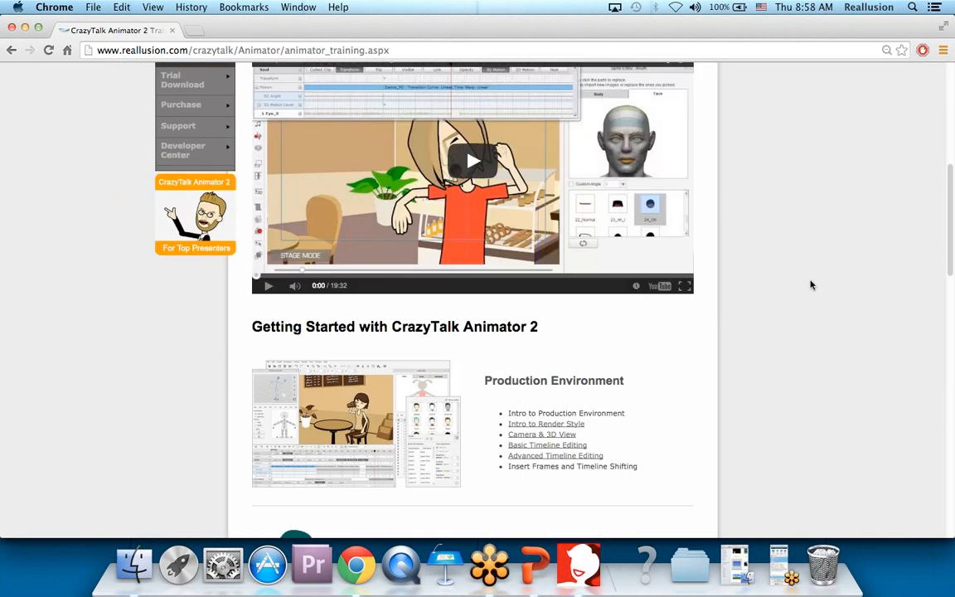
scroll(811, 285, "down", 4)
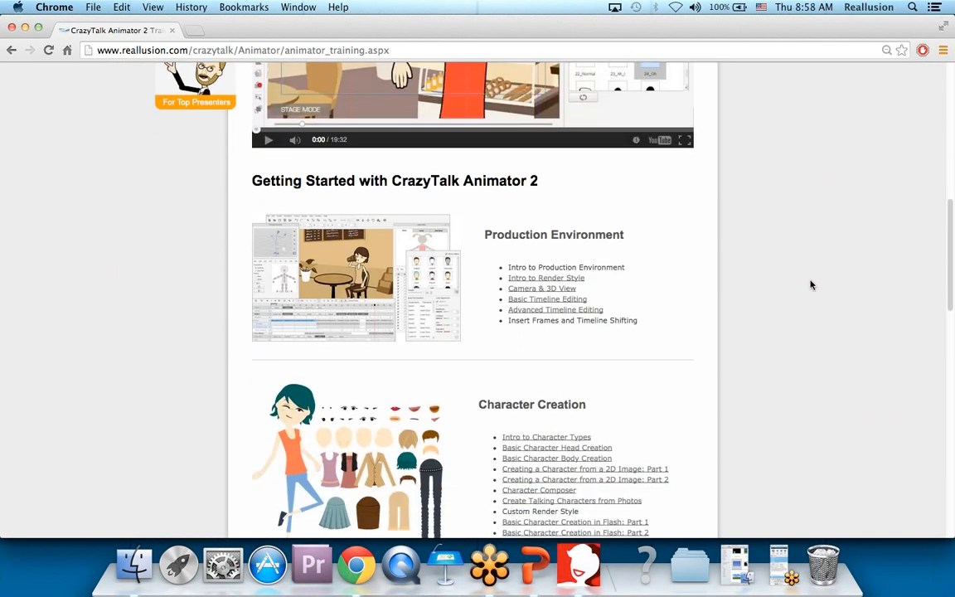
scroll(812, 284, "down", 6)
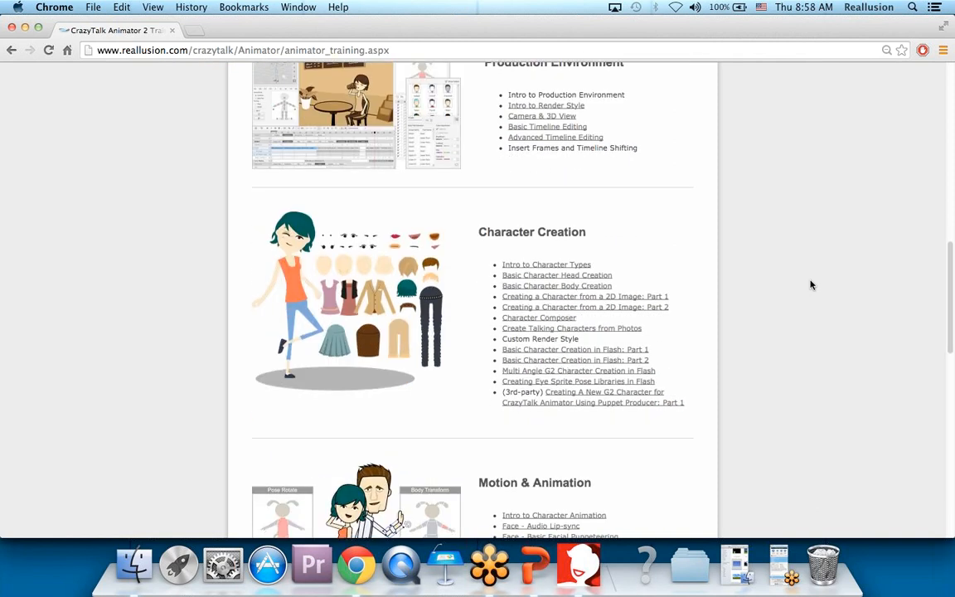
scroll(812, 284, "down", 1)
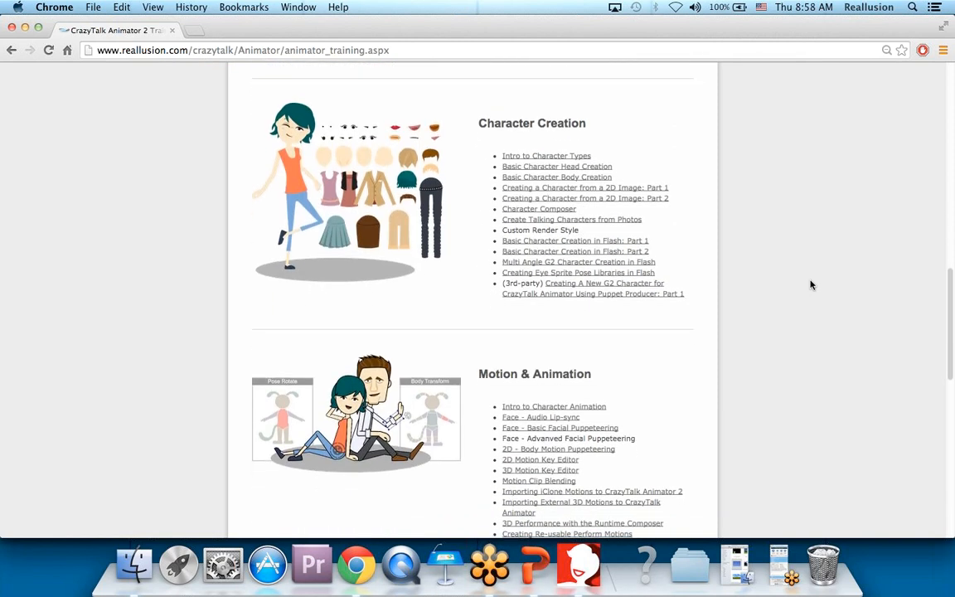
Review the rest of the training lists, covering Motion & Animation, Stage & SFX, Output & Application and the Pipeline Edition documents.
scroll(812, 284, "down", 1)
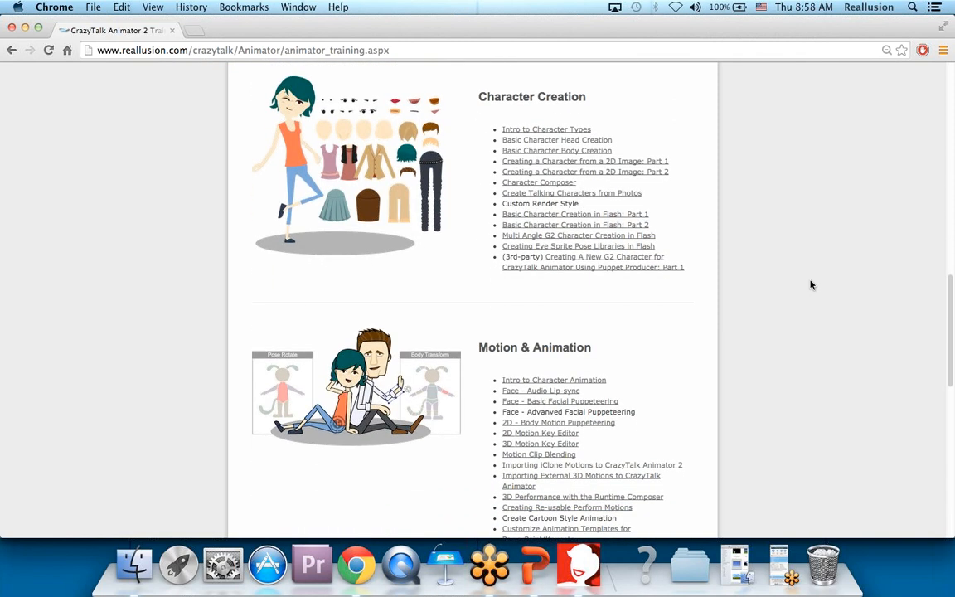
scroll(811, 284, "down", 1)
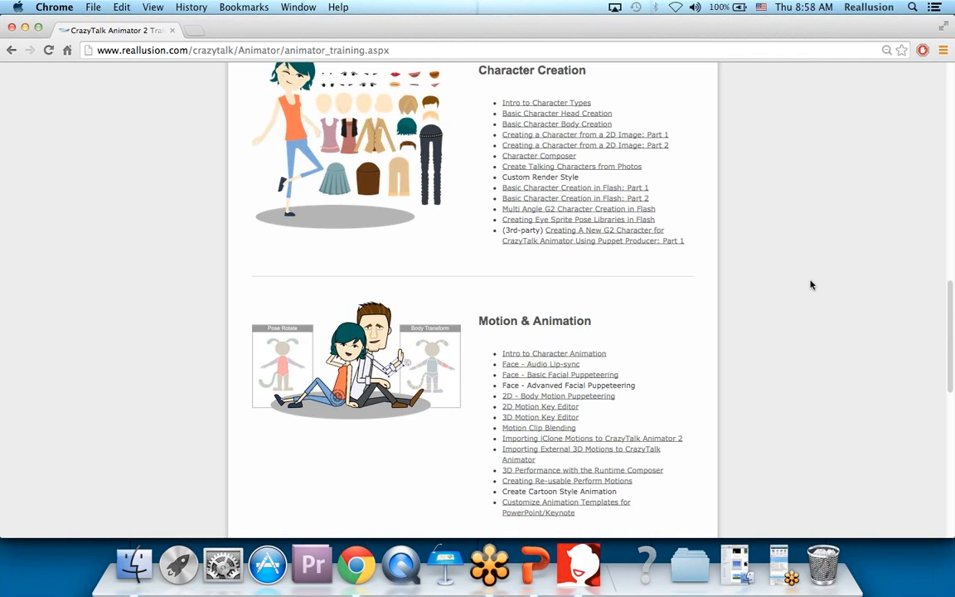
scroll(811, 285, "down", 10)
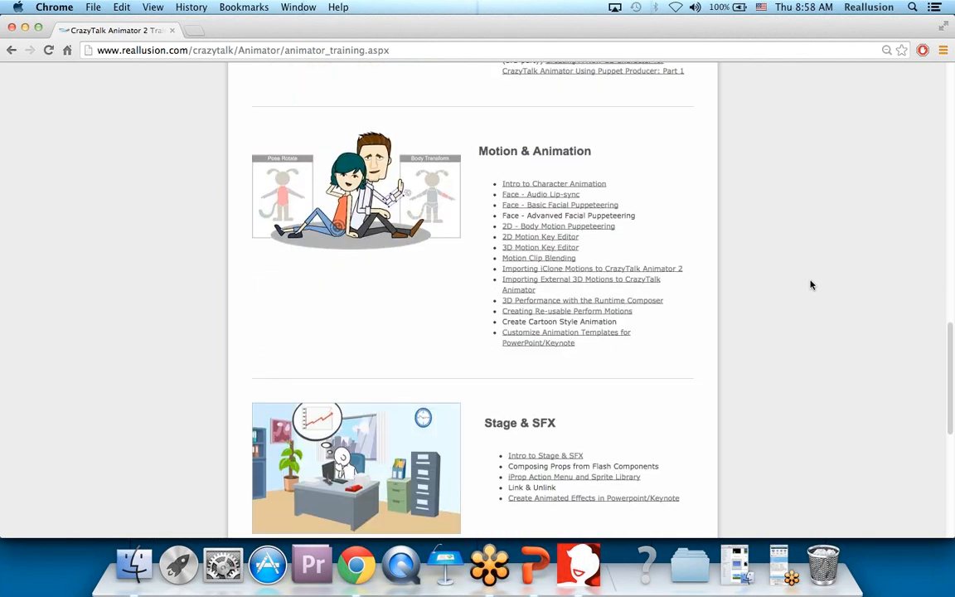
scroll(812, 284, "down", 5)
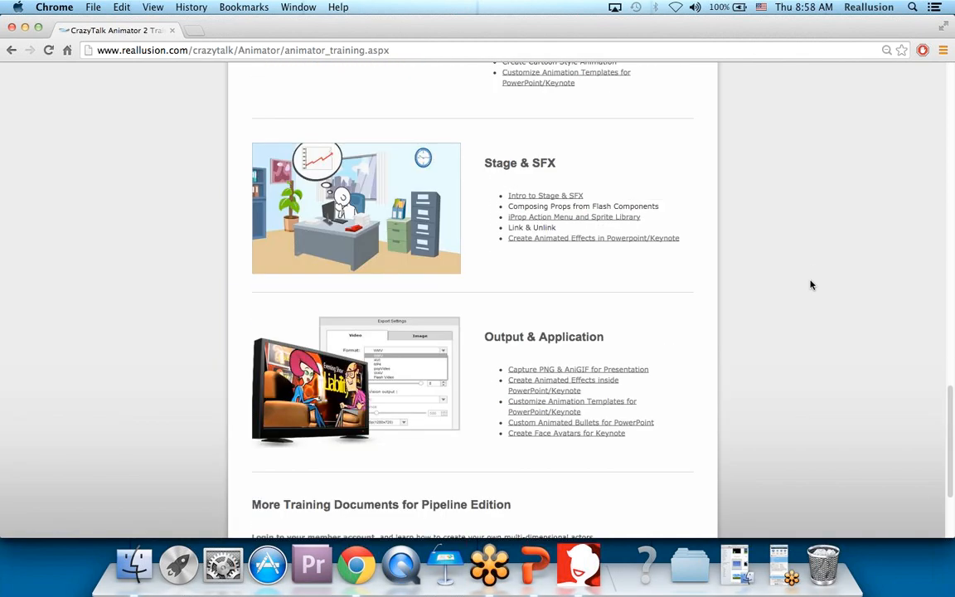
scroll(811, 285, "down", 1)
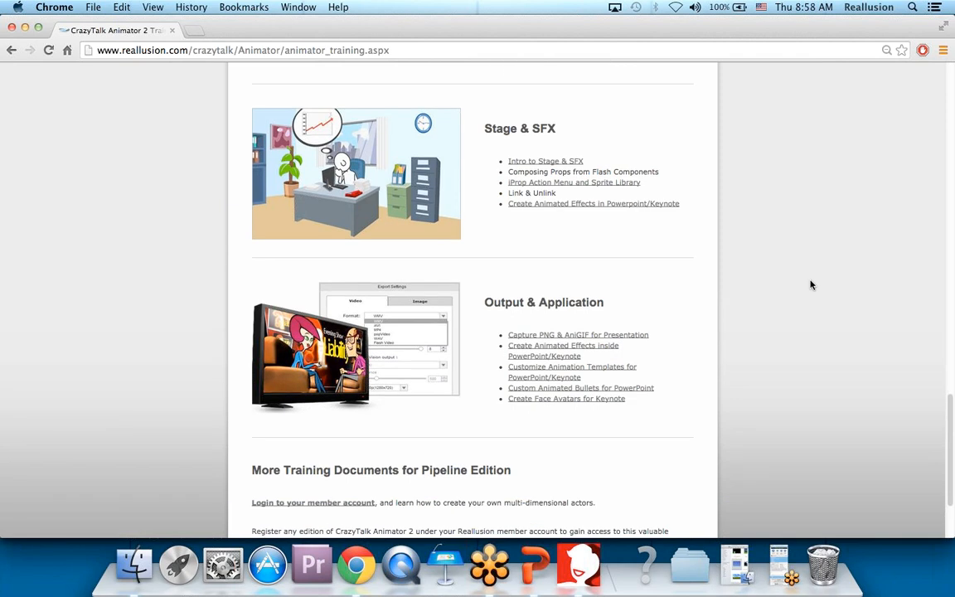
scroll(811, 284, "down", 1)
scroll(812, 284, "up", 20)
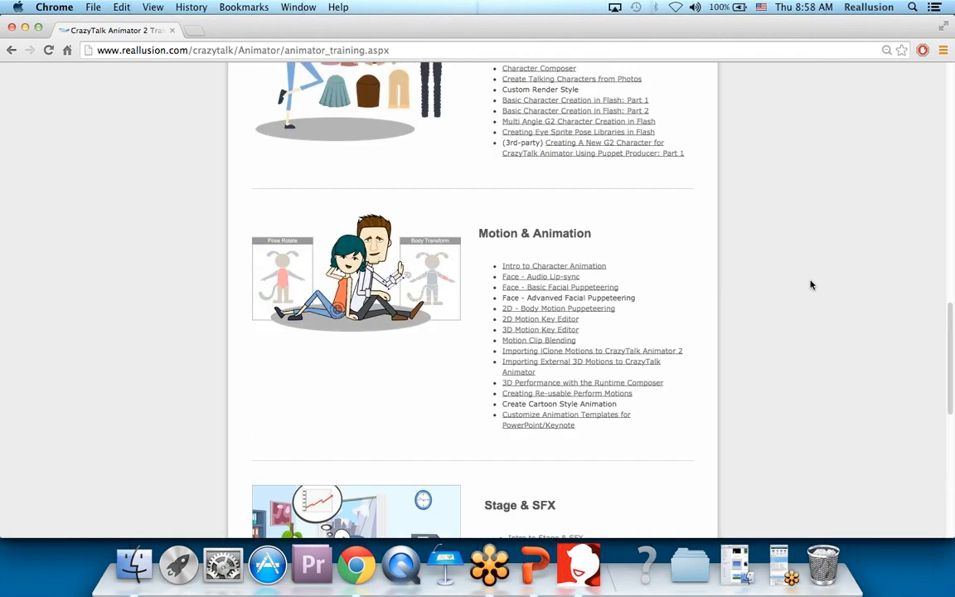
scroll(811, 284, "up", 15)
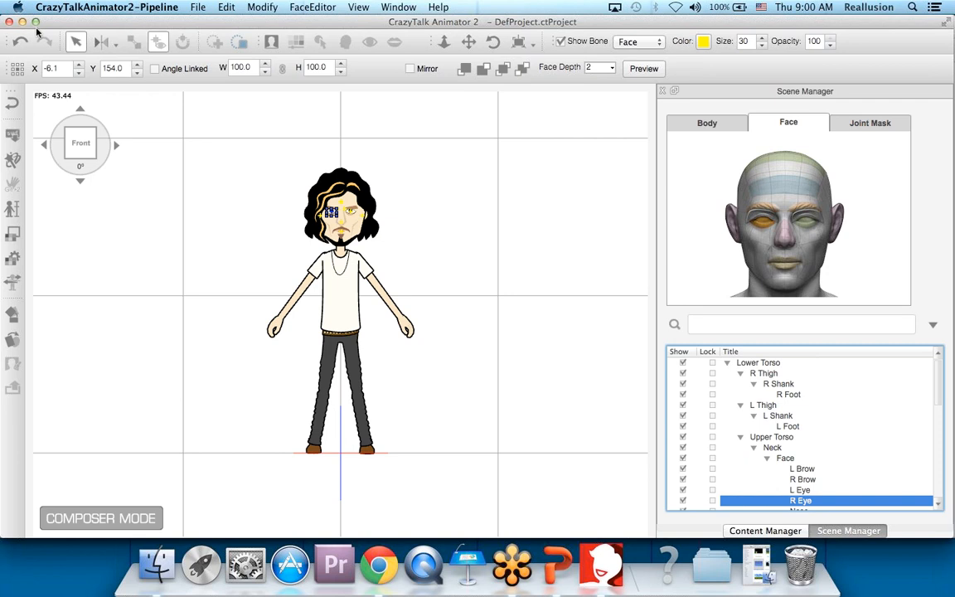
Return from the character composer to the stage, view the scene in 3D, select the traffic lights and rewind the project to the start.
left_click(13, 101)
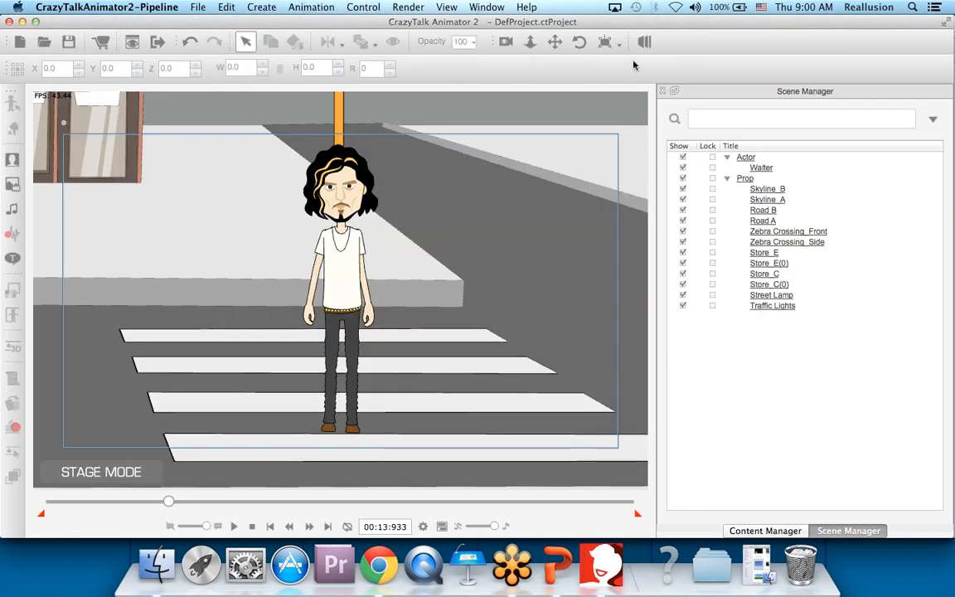
scroll(465, 209, "down", 5)
scroll(465, 209, "down", 2)
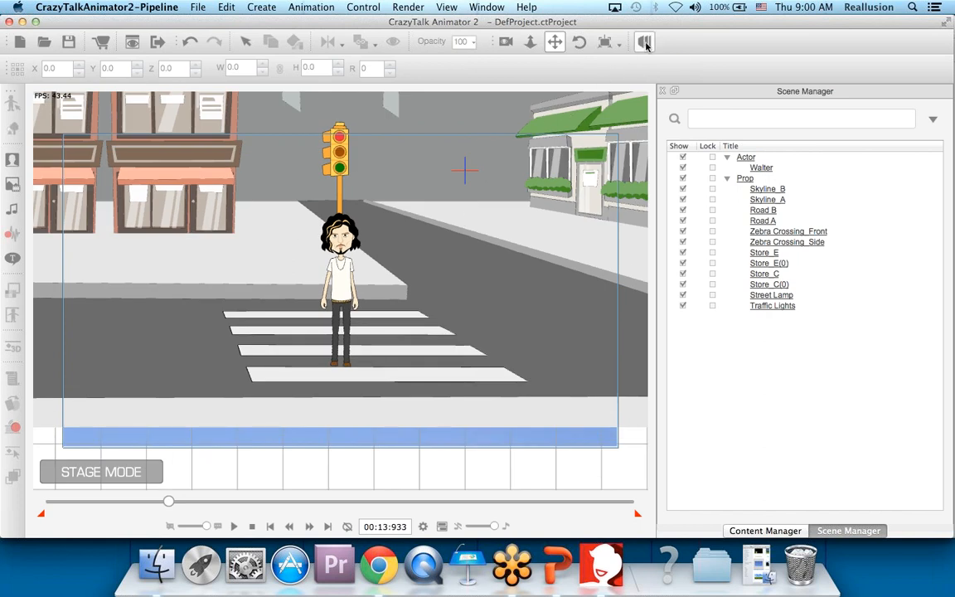
left_click_drag(479, 280, 428, 297)
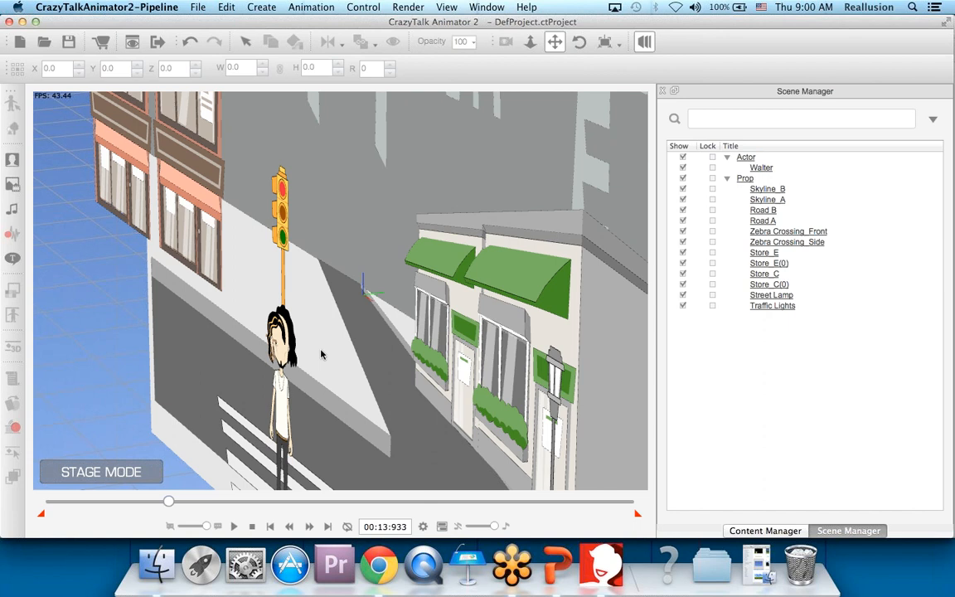
scroll(322, 354, "down", 2)
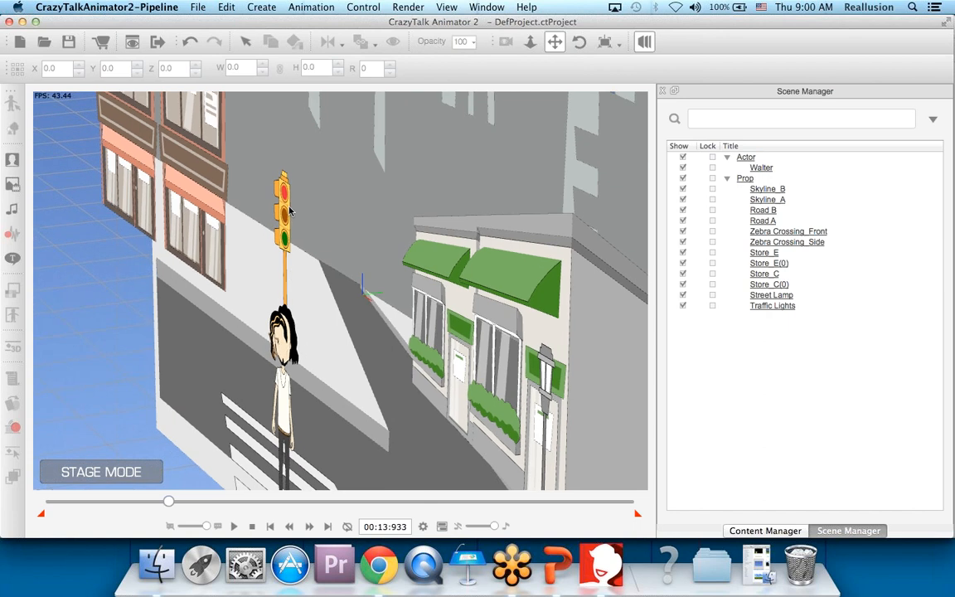
left_click_drag(285, 219, 315, 203)
left_click(316, 203)
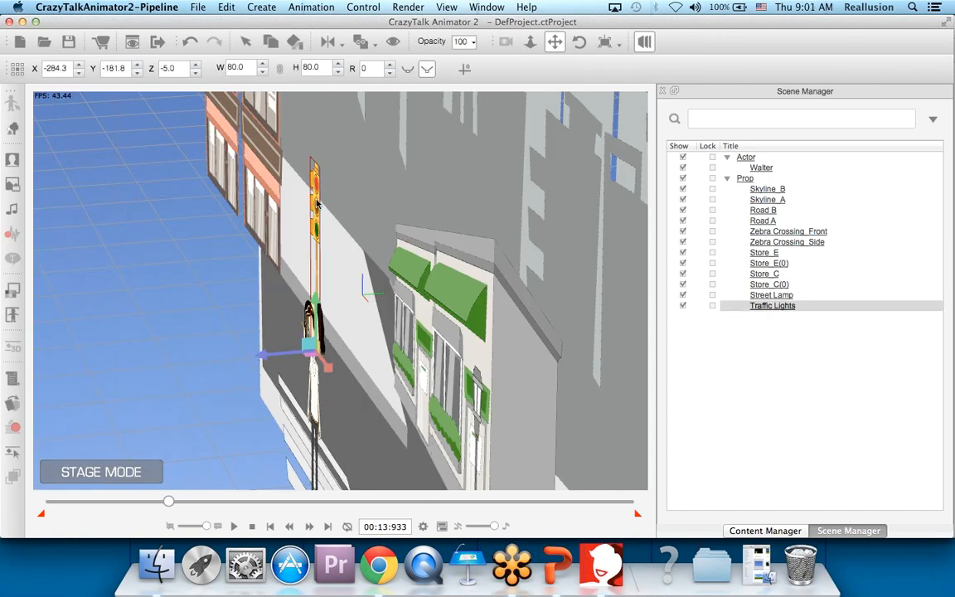
mouse_move(277, 300)
left_mouse_down()
mouse_move(277, 292)
mouse_move(277, 315)
left_mouse_up()
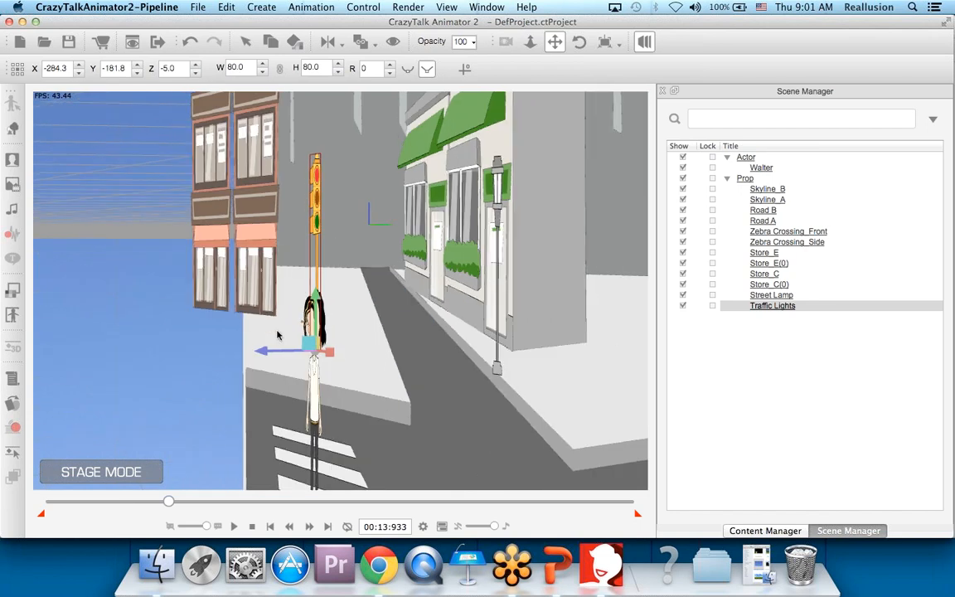
left_click(252, 525)
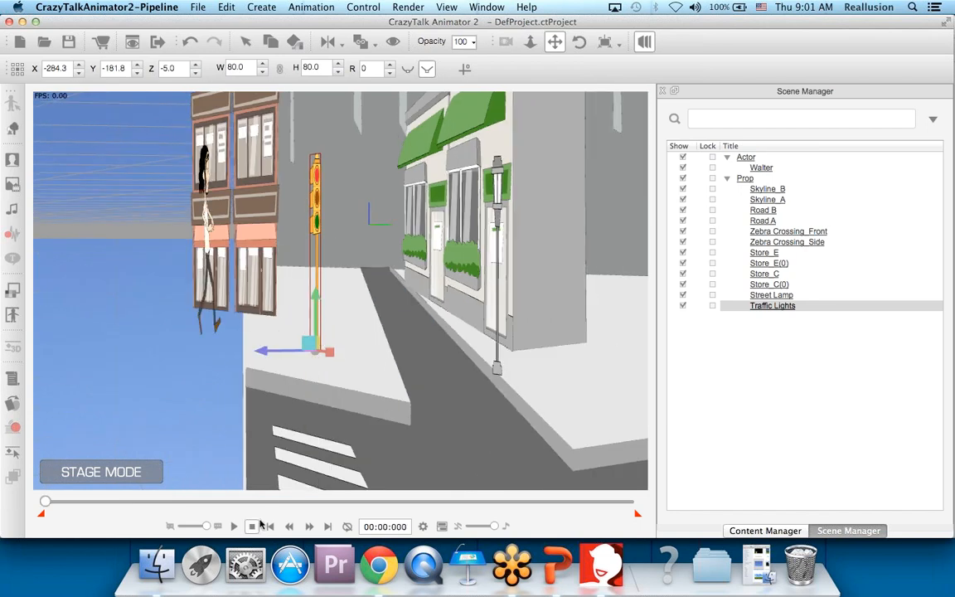
Try to push the traffic lights back in depth to Z about -275, and undo the move.
left_click_drag(352, 347, 288, 366)
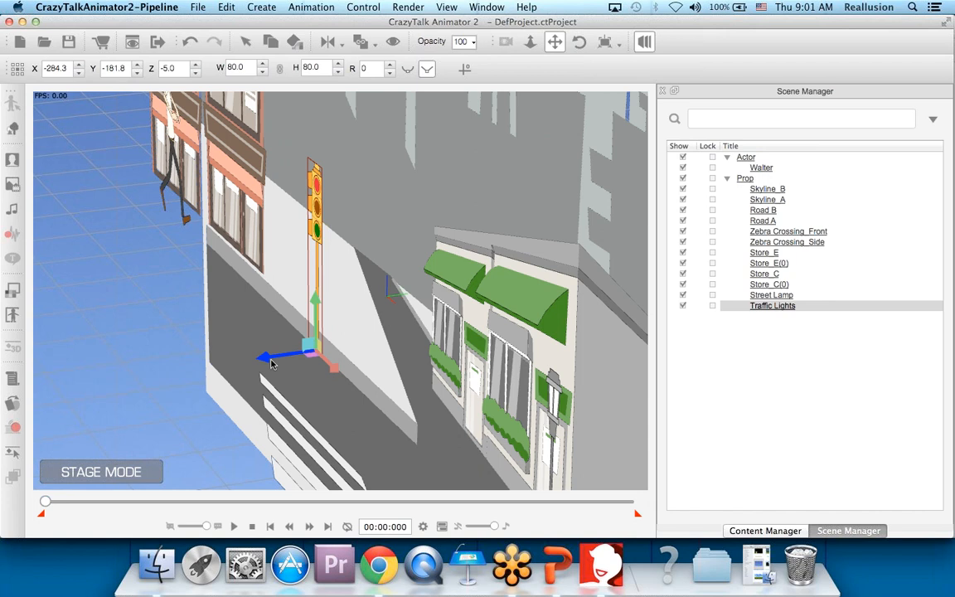
left_click_drag(265, 359, 421, 278)
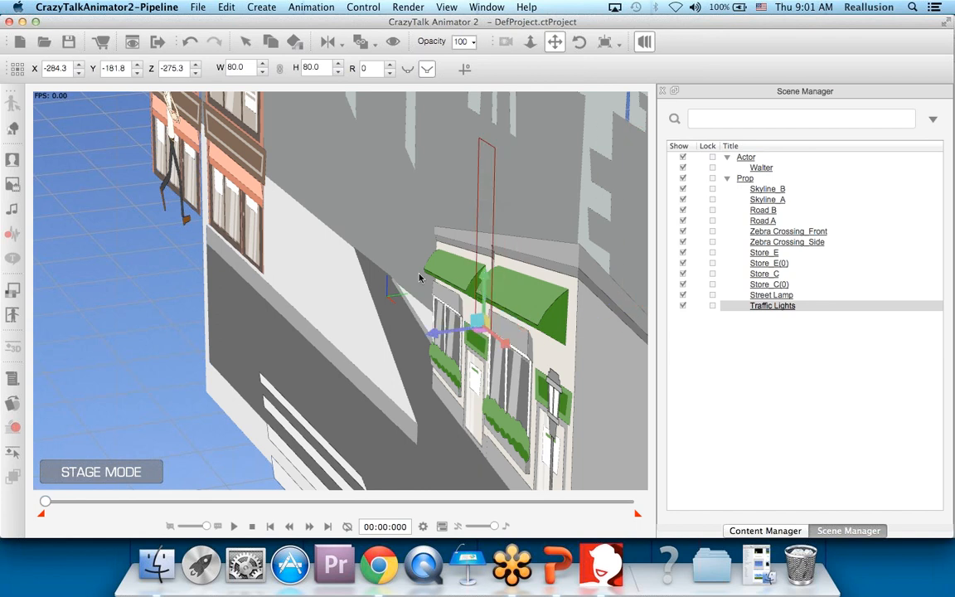
left_click(149, 261)
left_click_drag(149, 262, 432, 338)
key("super+z")
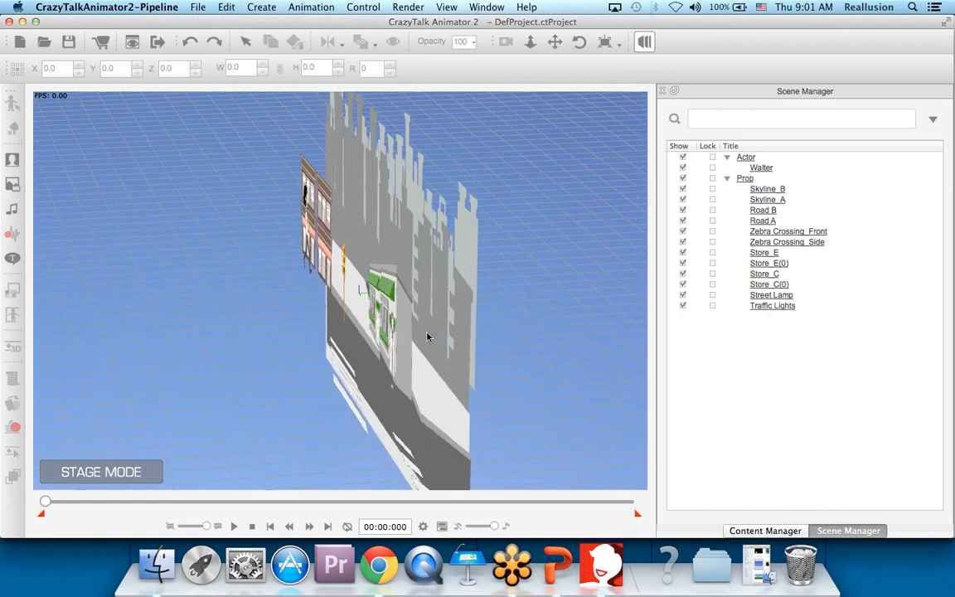
Move the traffic lights forward in the 3D view to X about -345 and Z about 166, and leave the 3D view.
left_click(343, 259)
left_click_drag(331, 320, 303, 286)
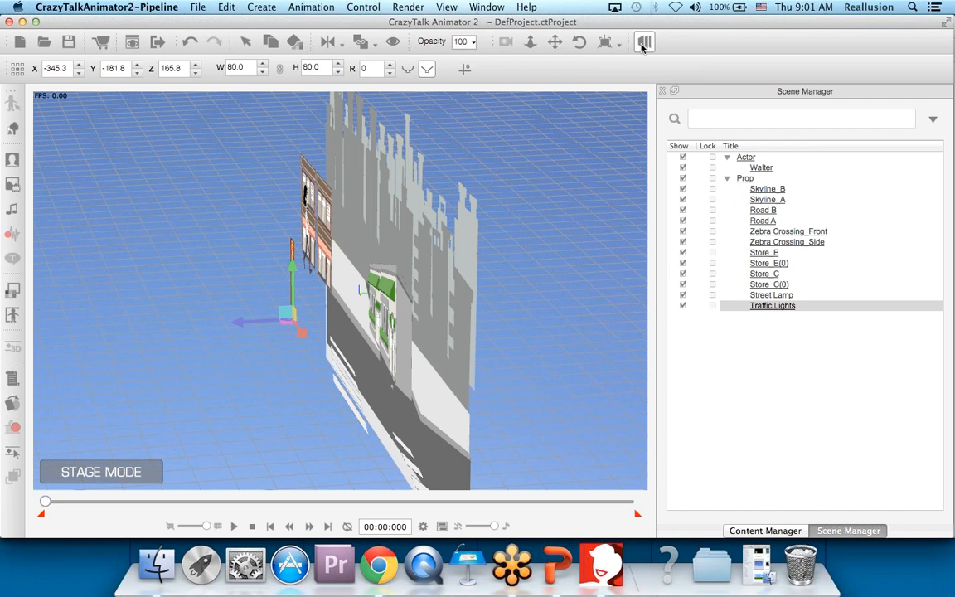
left_click(644, 43)
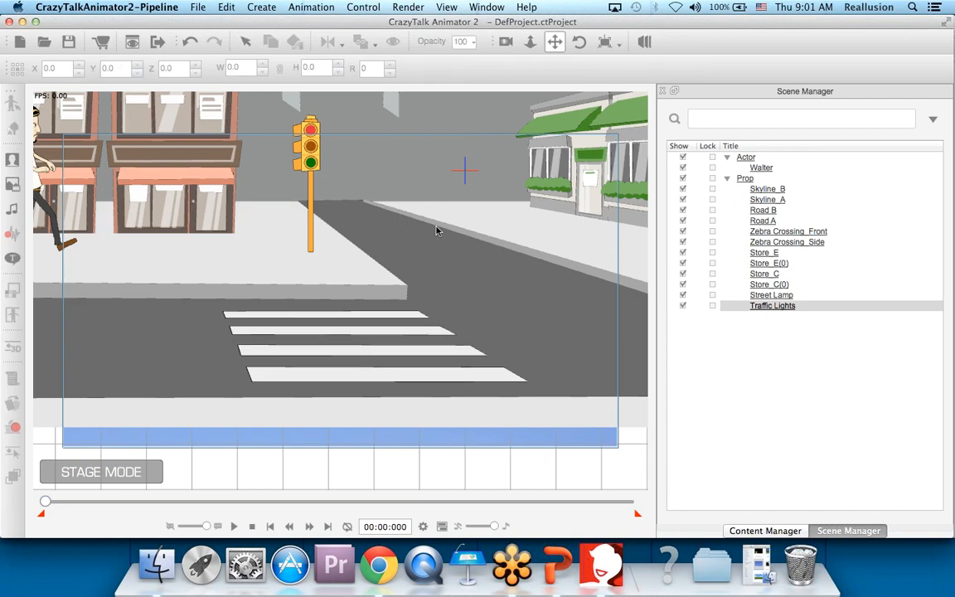
Select the traffic lights in the stage view and adjust their depth to Z about 103.
scroll(470, 324, "up", 5)
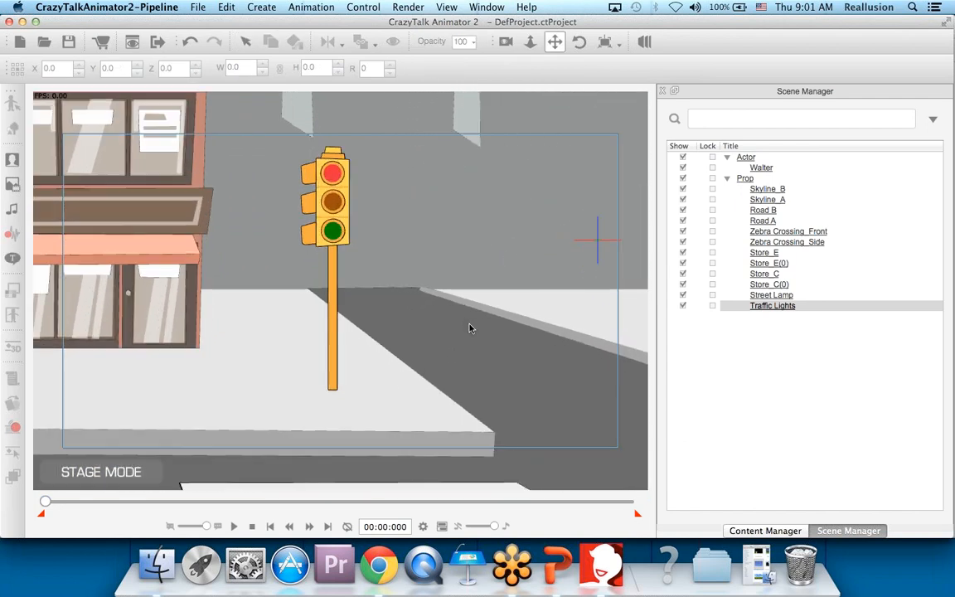
scroll(469, 329, "up", 3)
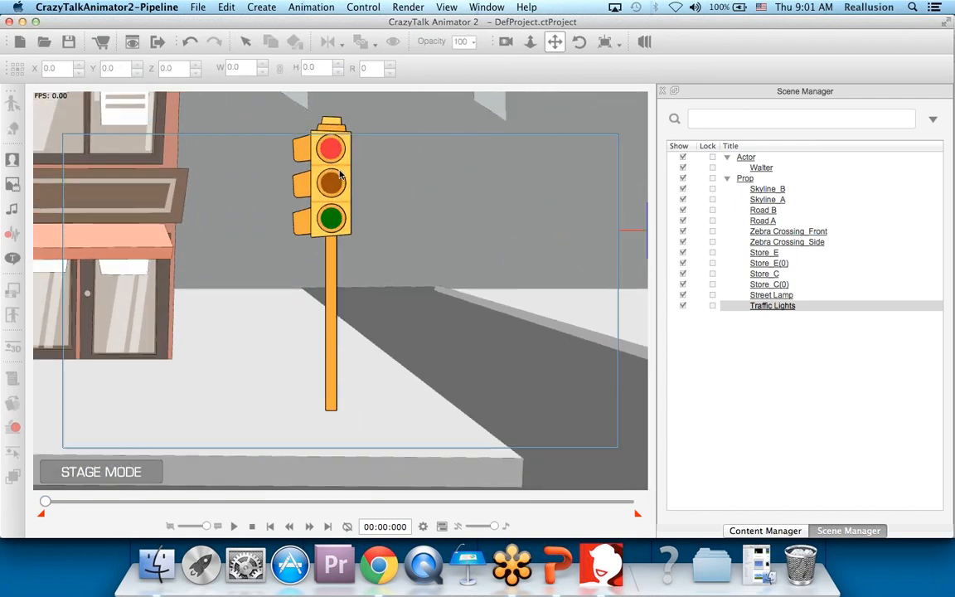
left_click(339, 174)
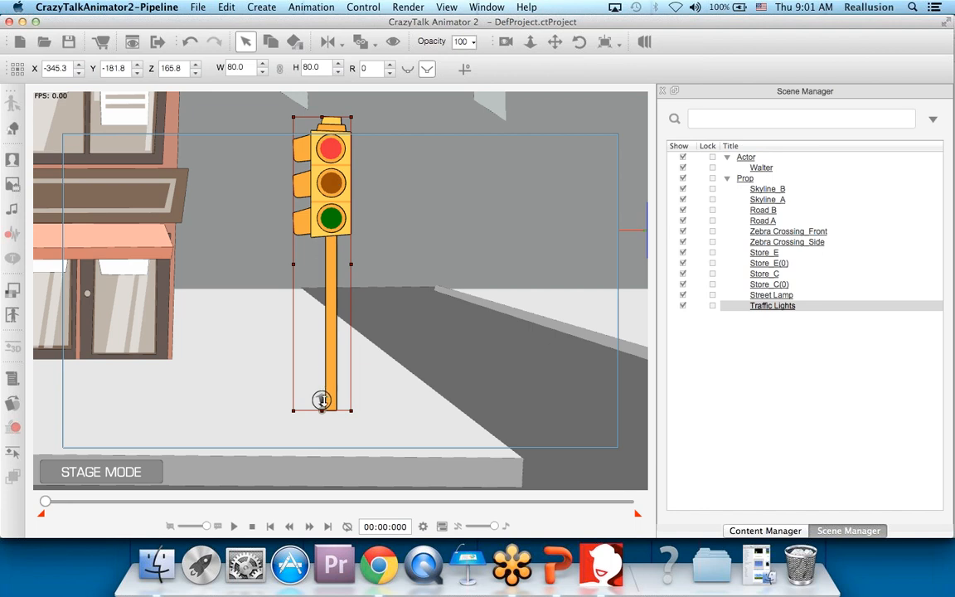
left_click_drag(322, 400, 392, 388)
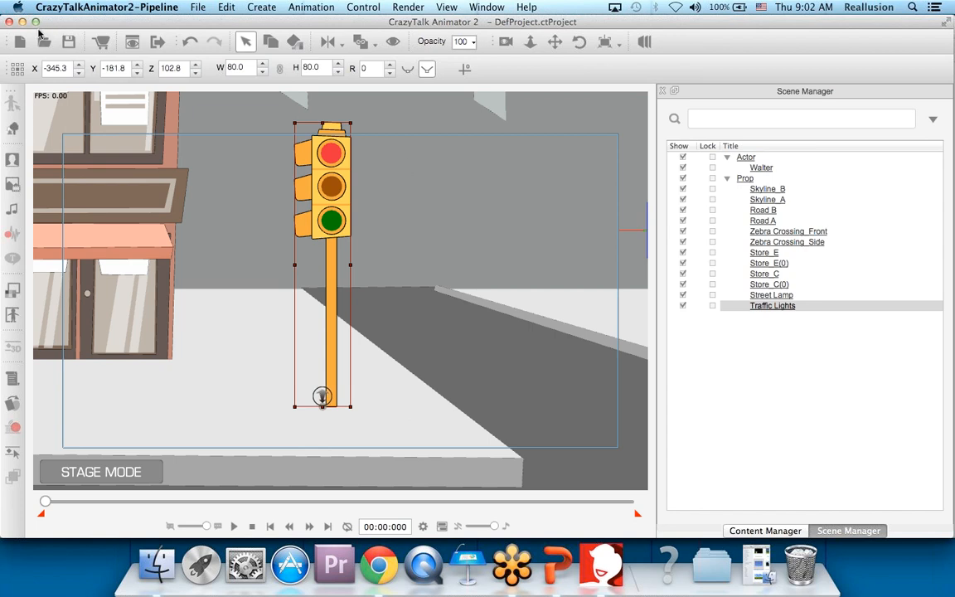
Show the traffic lights' Opacity track in the timeline, scrub the walking character to frame 84 and close the timeline.
mouse_move(46, 501)
left_mouse_down()
mouse_move(98, 505)
mouse_move(64, 504)
left_mouse_up()
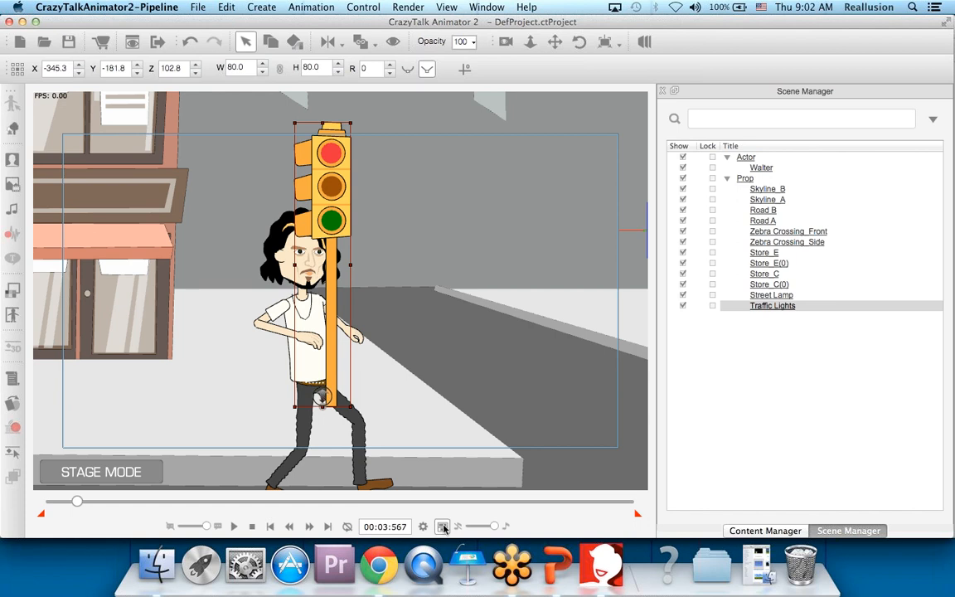
left_click(442, 526)
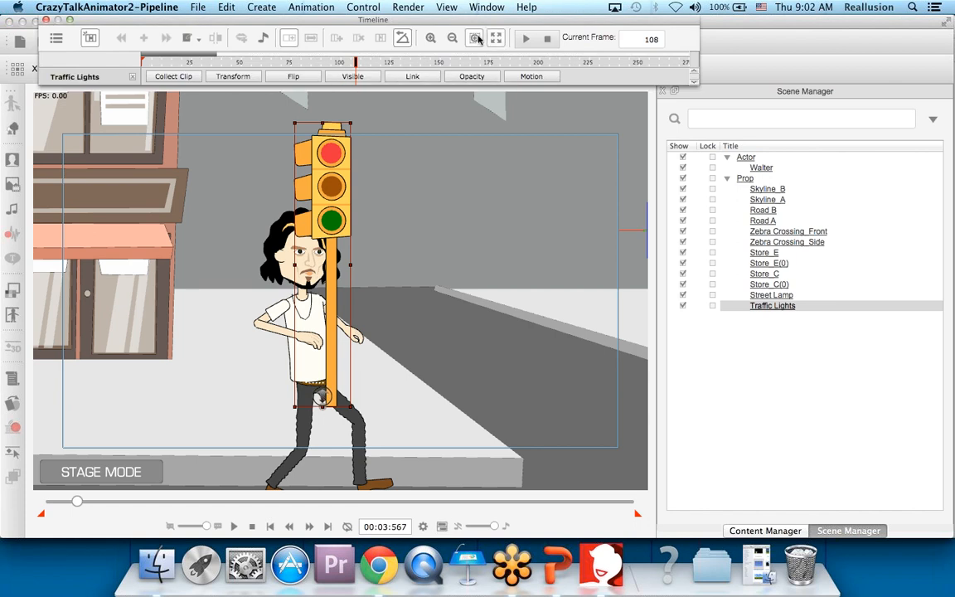
left_click(489, 79)
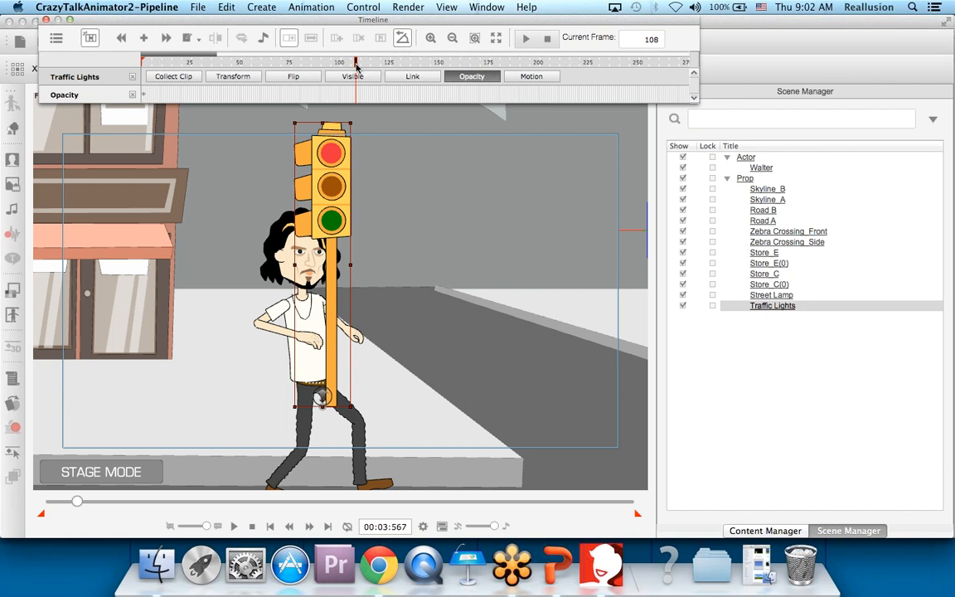
left_click_drag(356, 66, 254, 76)
mouse_move(60, 501)
left_mouse_down()
mouse_move(107, 502)
mouse_move(70, 502)
left_mouse_up()
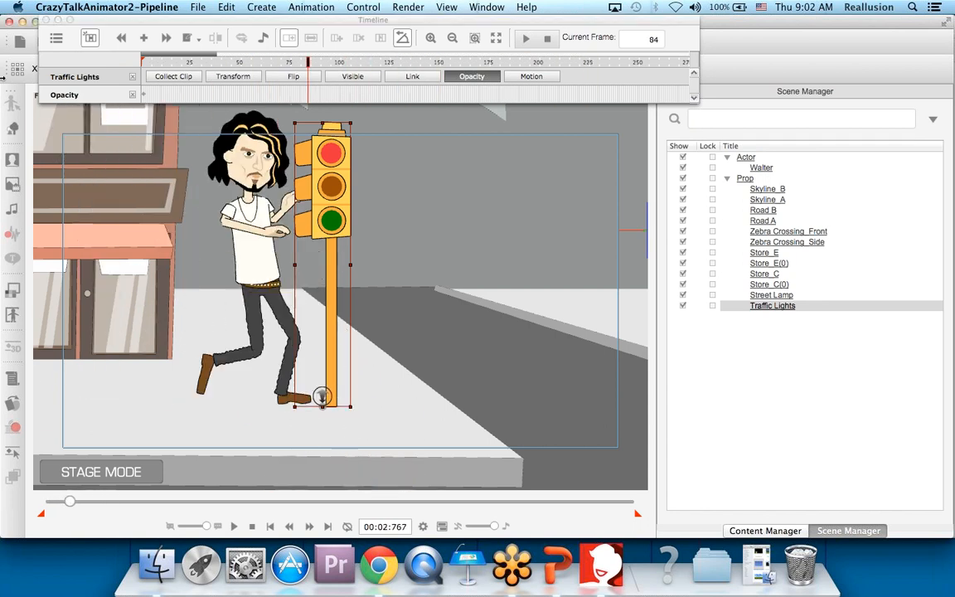
left_click(46, 20)
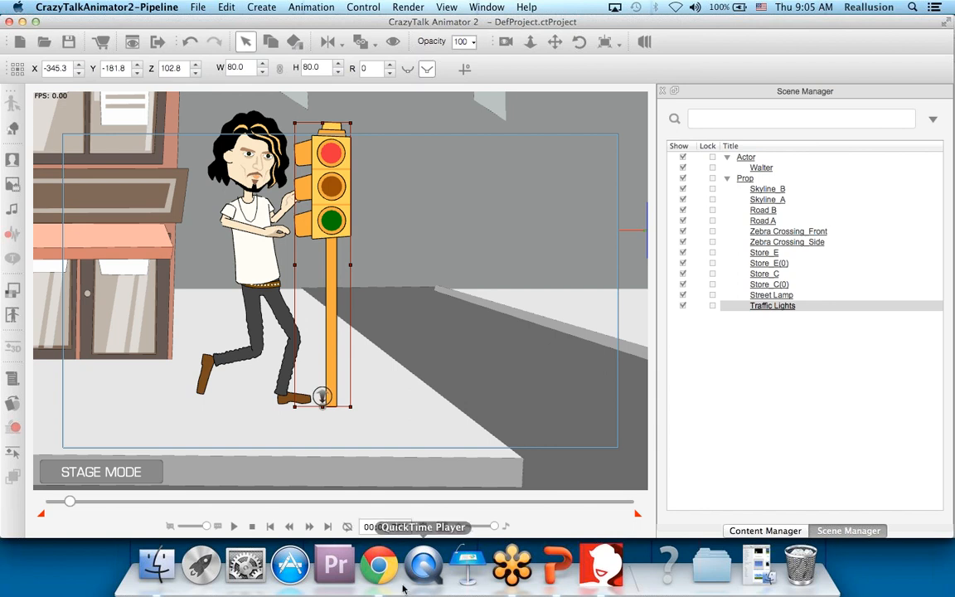
Switch to Chrome and go from the training page to the Reallusion home page.
left_click(379, 565)
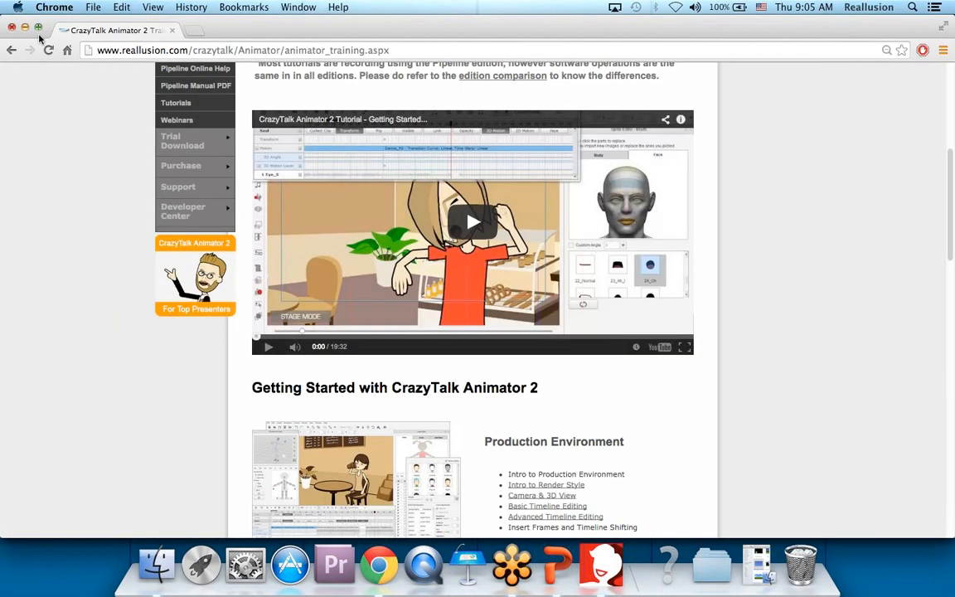
scroll(106, 116, "up", 5)
left_click(226, 86)
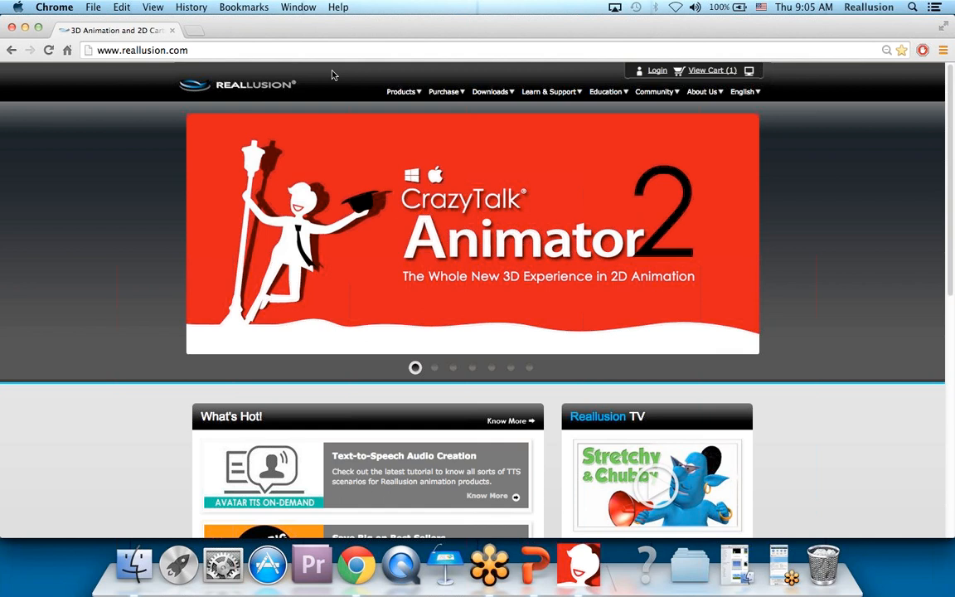
Open the Free Webinar page from the home page and look over the coming CrazyTalk Animator 2 webinar.
scroll(823, 155, "down", 3)
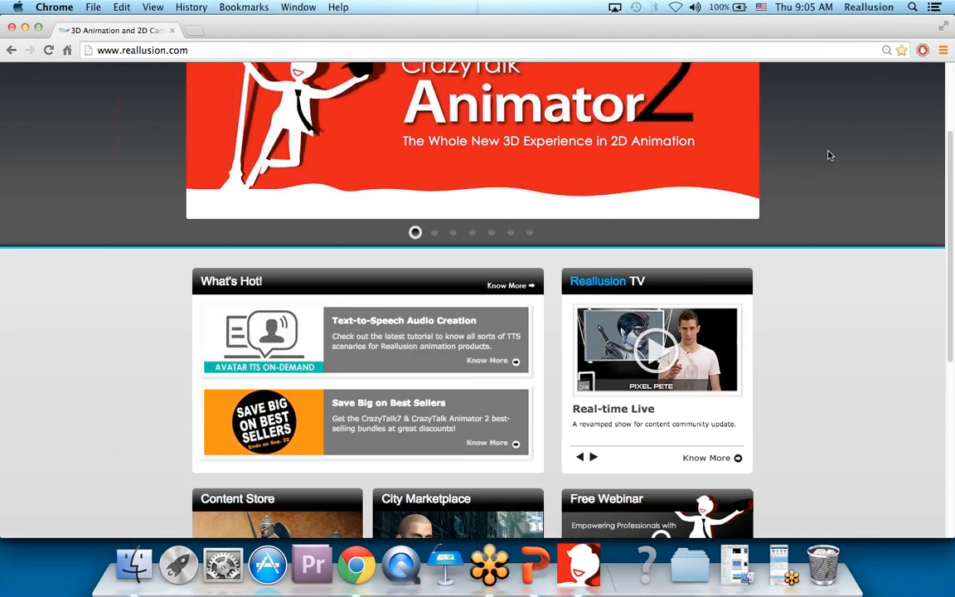
scroll(827, 155, "down", 3)
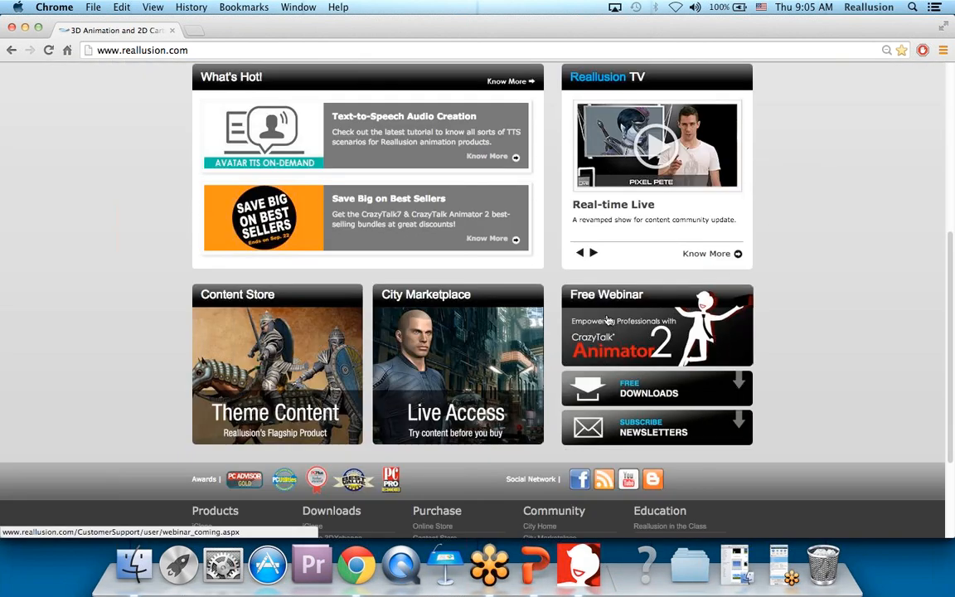
left_click(638, 329)
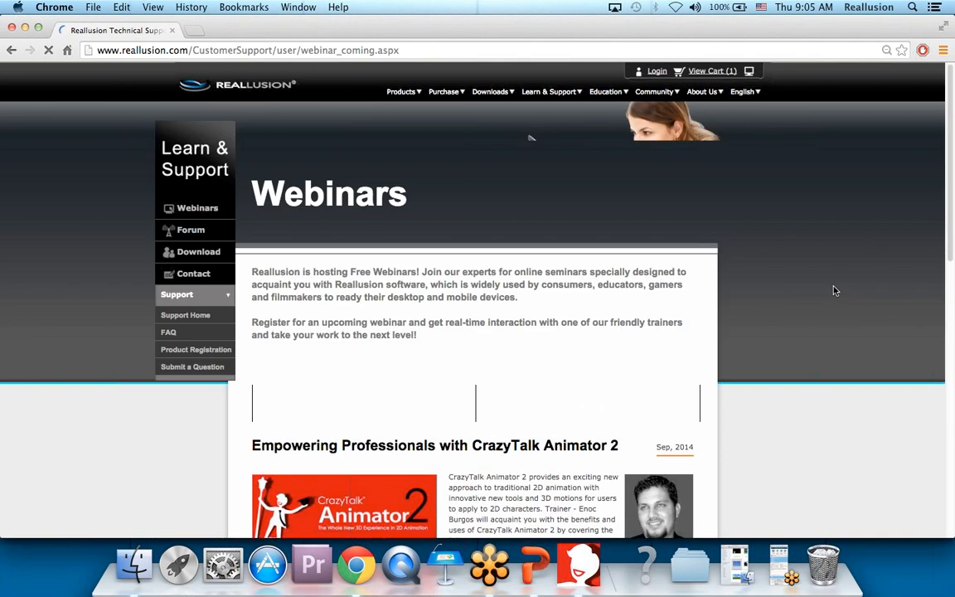
scroll(829, 288, "down", 2)
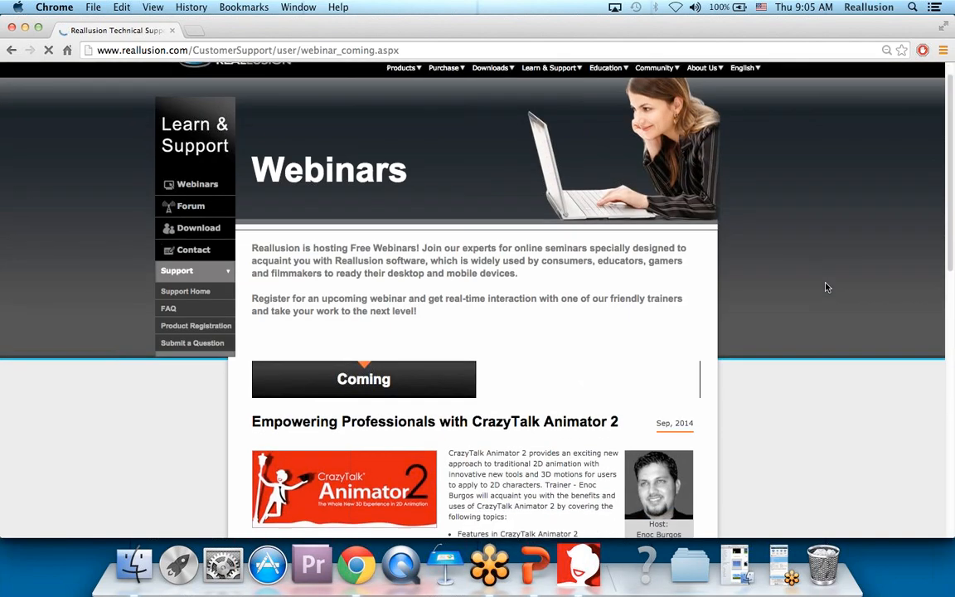
scroll(826, 287, "down", 2)
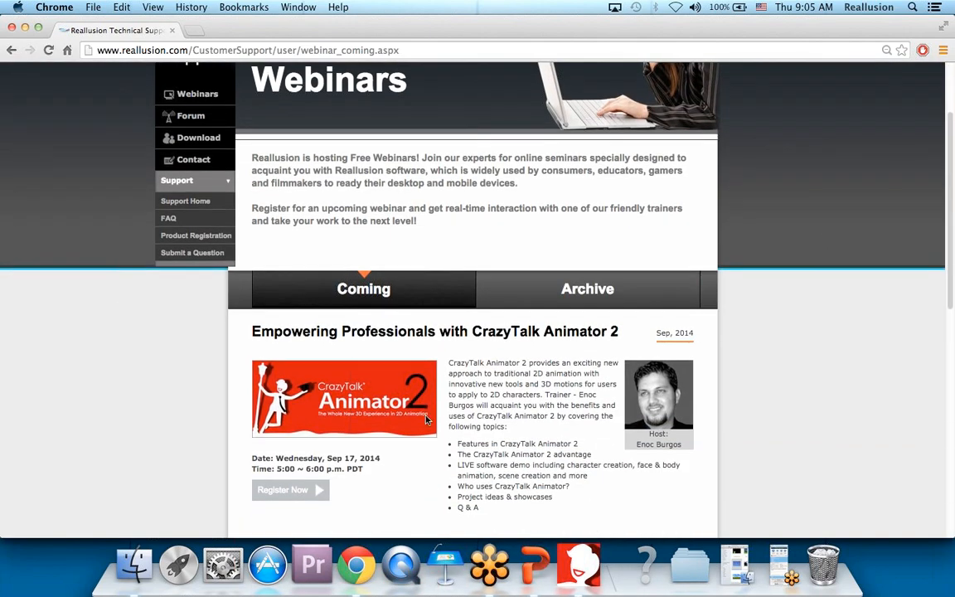
Look over the coming webinars on CrazyTalk Animator 2 and Real-time CG Moviemaking using iClone, including their dates, hosts and topics.
scroll(412, 429, "down", 3)
scroll(514, 300, "down", 2)
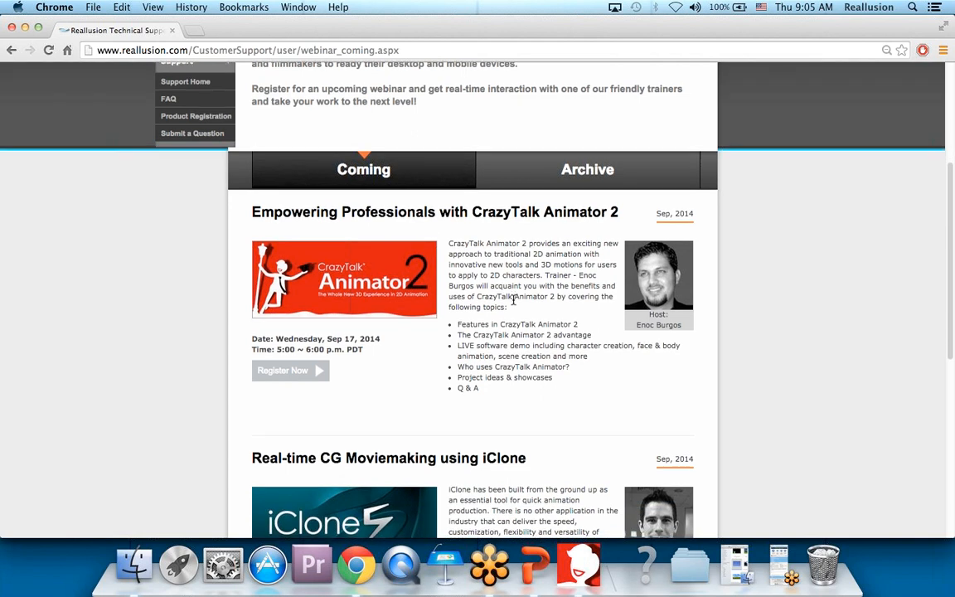
scroll(514, 300, "down", 1)
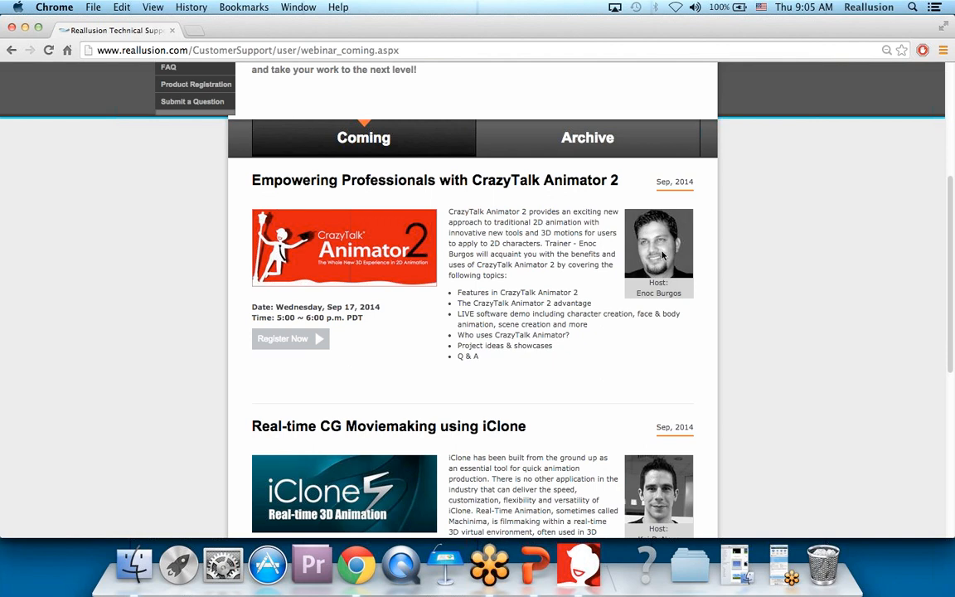
scroll(576, 346, "down", 3)
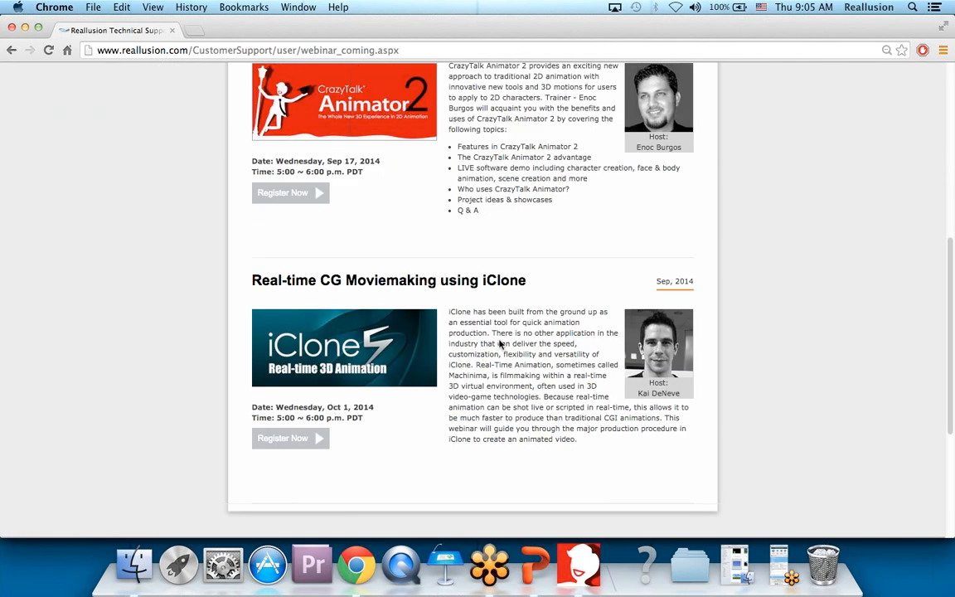
scroll(552, 332, "up", 4)
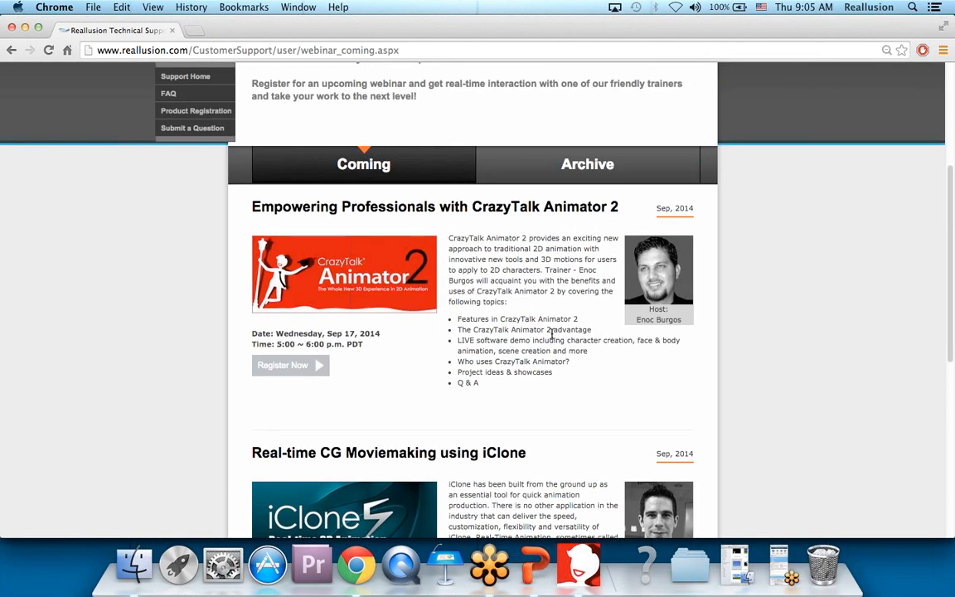
Open the Archive of past webinars and browse the recordings, including the iClone Toon Maker and CrazyTalk7 sessions.
left_click(581, 165)
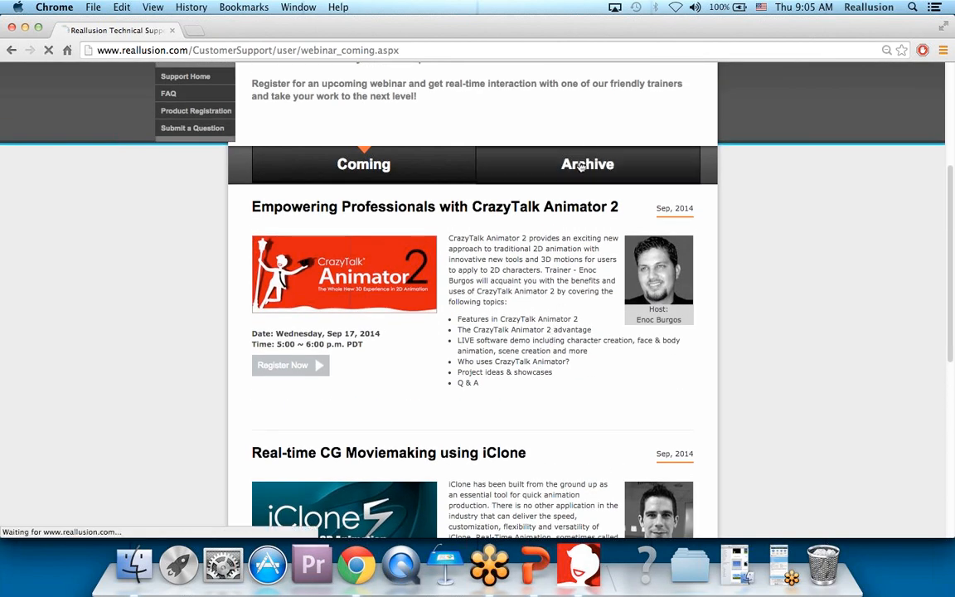
scroll(716, 320, "down", 4)
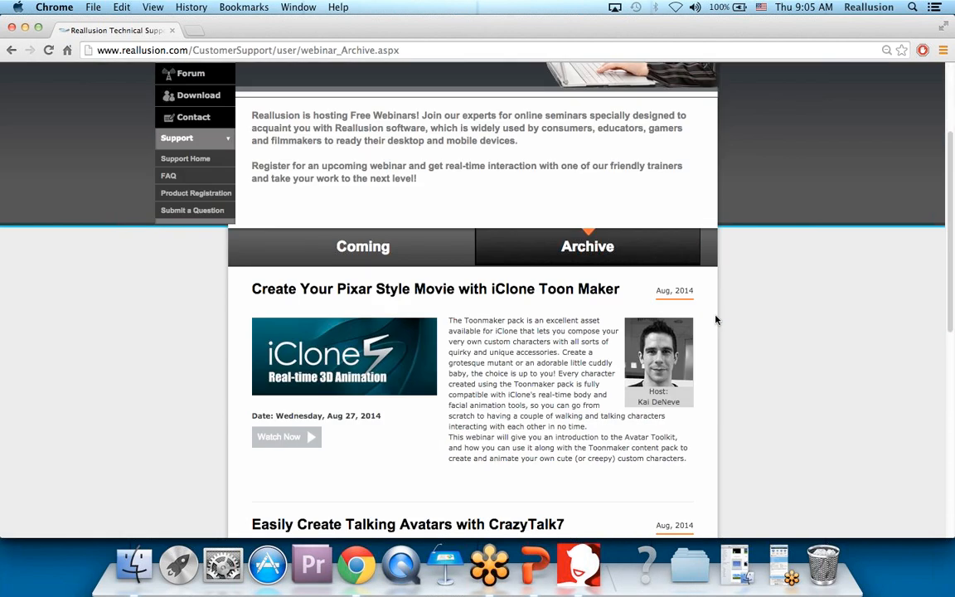
scroll(716, 320, "down", 3)
scroll(716, 320, "down", 3)
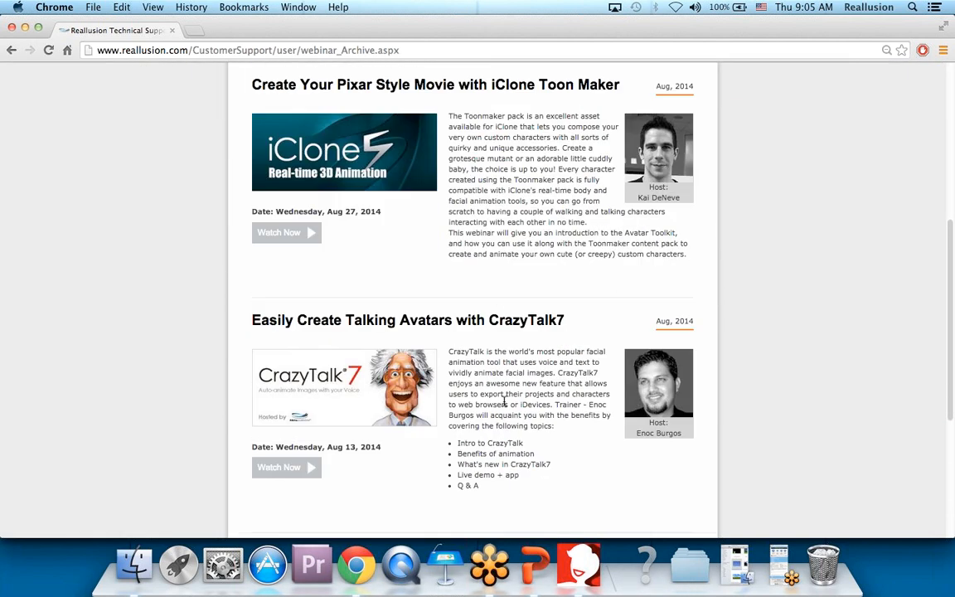
scroll(506, 400, "down", 3)
scroll(507, 403, "up", 10)
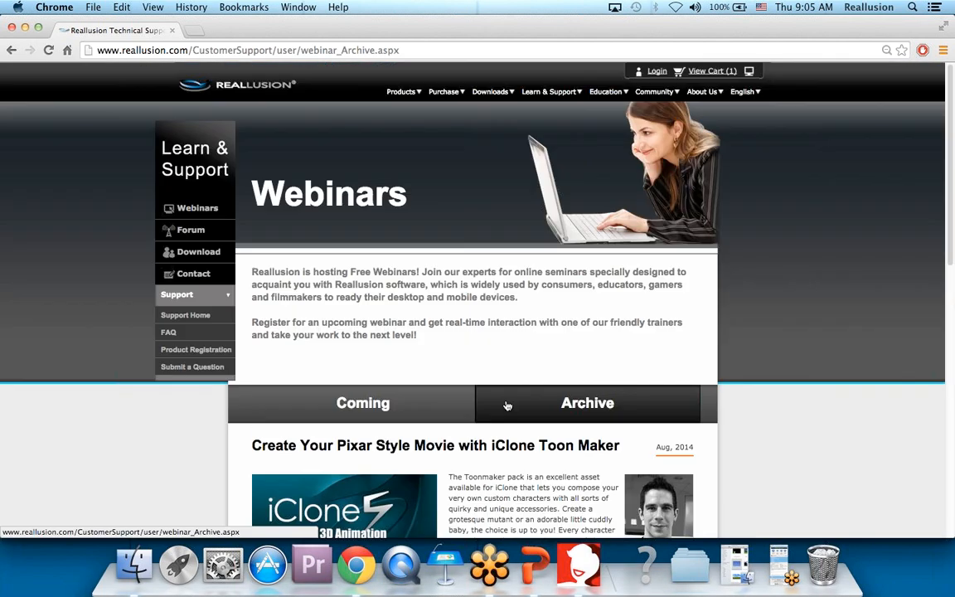
scroll(507, 404, "down", 3)
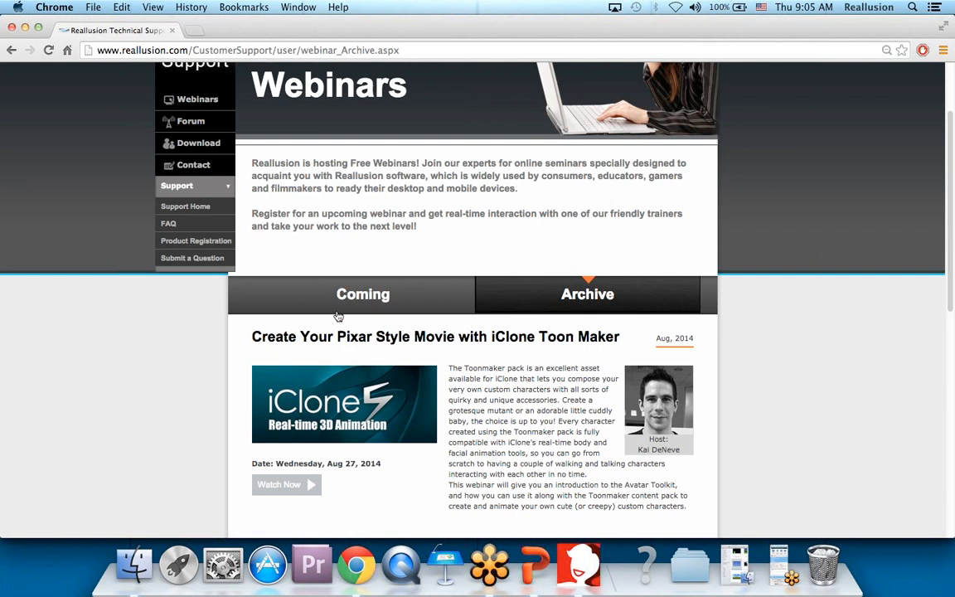
Return to the Coming webinars list and review its two scheduled sessions again.
left_click(453, 284)
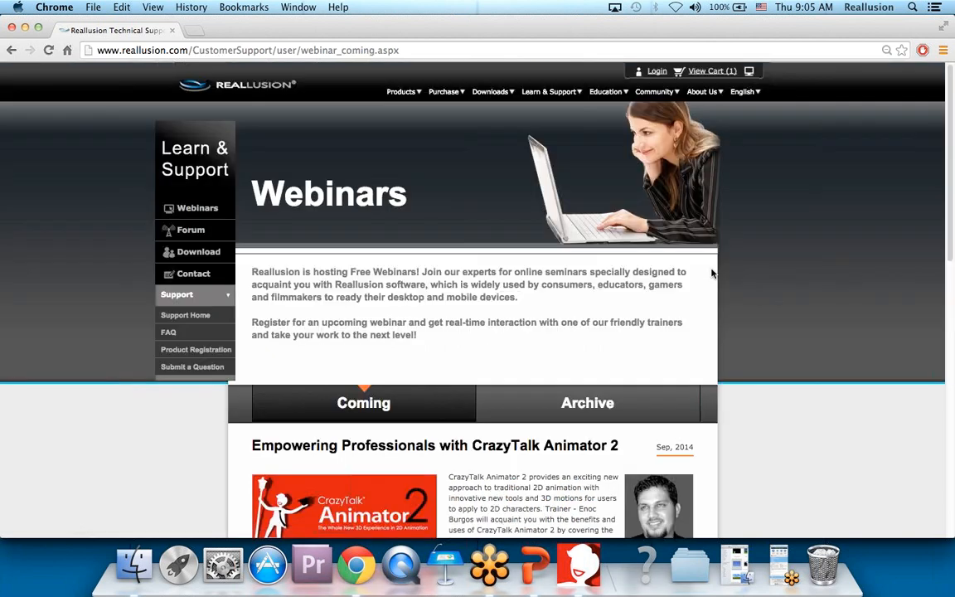
scroll(713, 270, "down", 8)
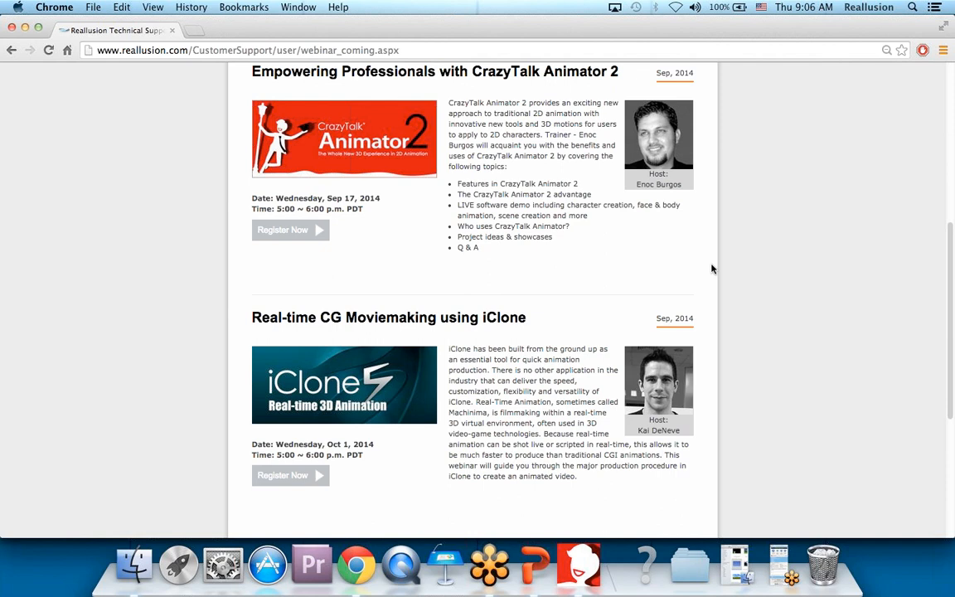
scroll(711, 268, "up", 5)
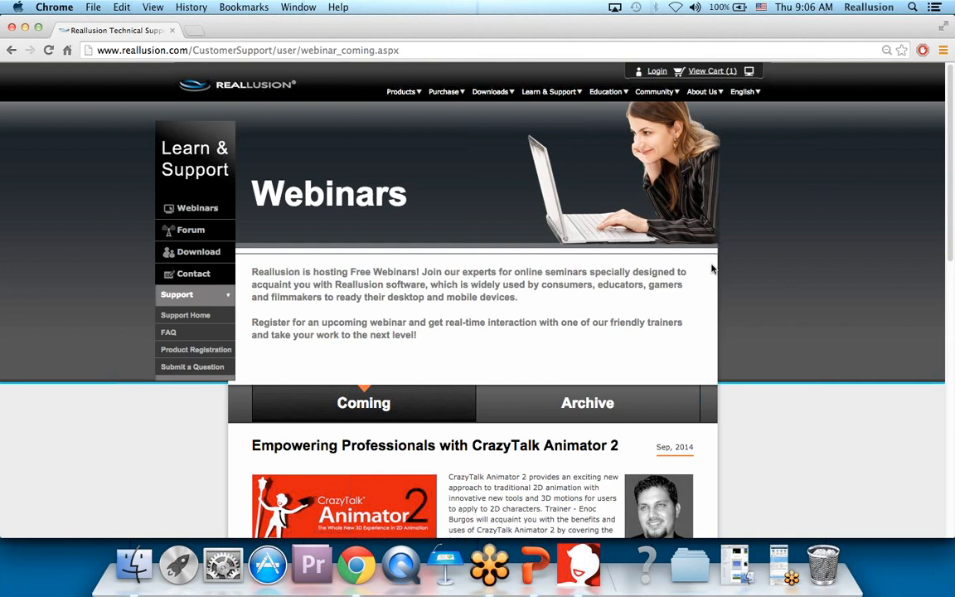
scroll(712, 268, "down", 2)
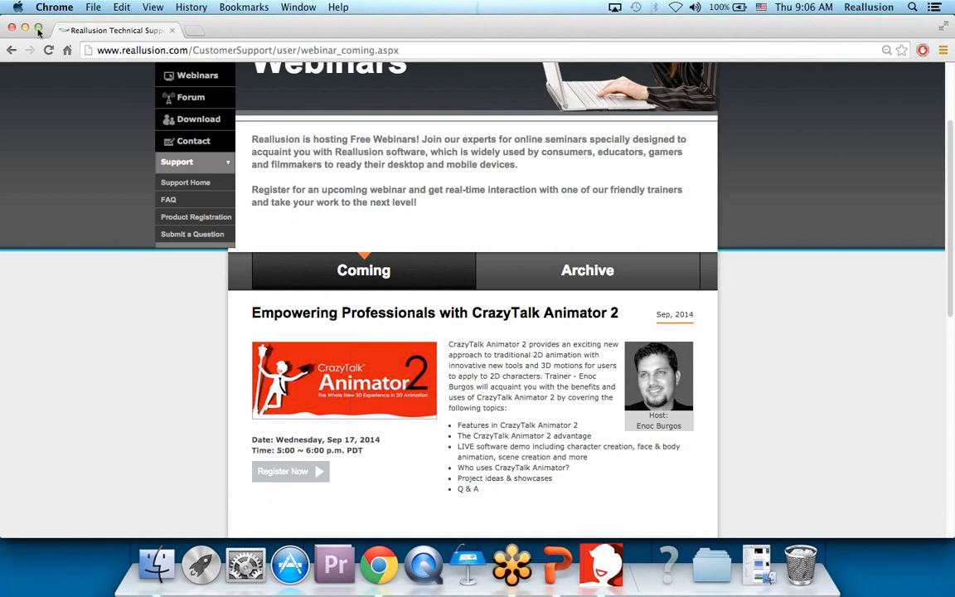
Switch to PowerPoint and show the slide about the follow-up survey and free CrazyTalk Animator 2 Training Video.
left_click(558, 564)
left_click(171, 251)
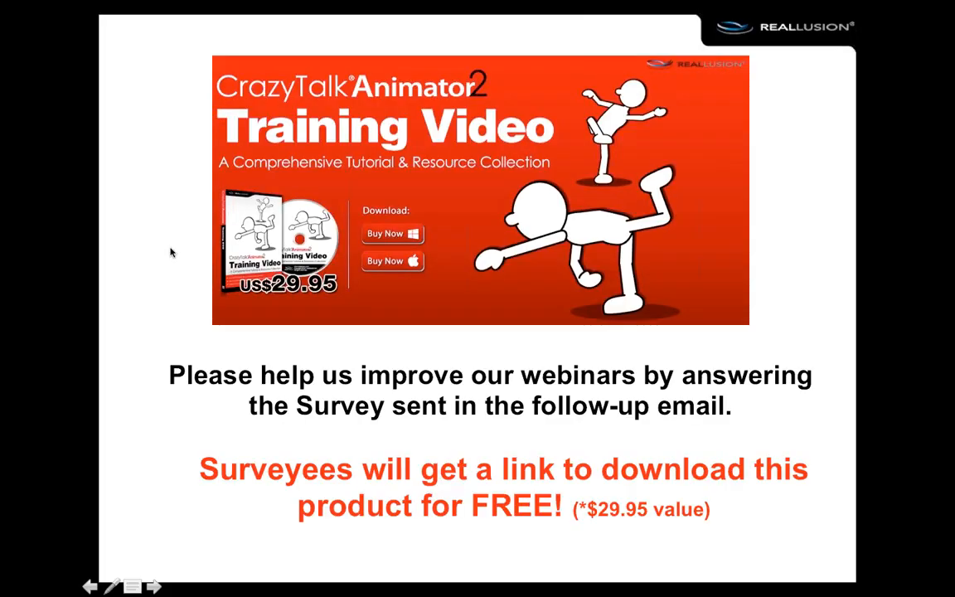